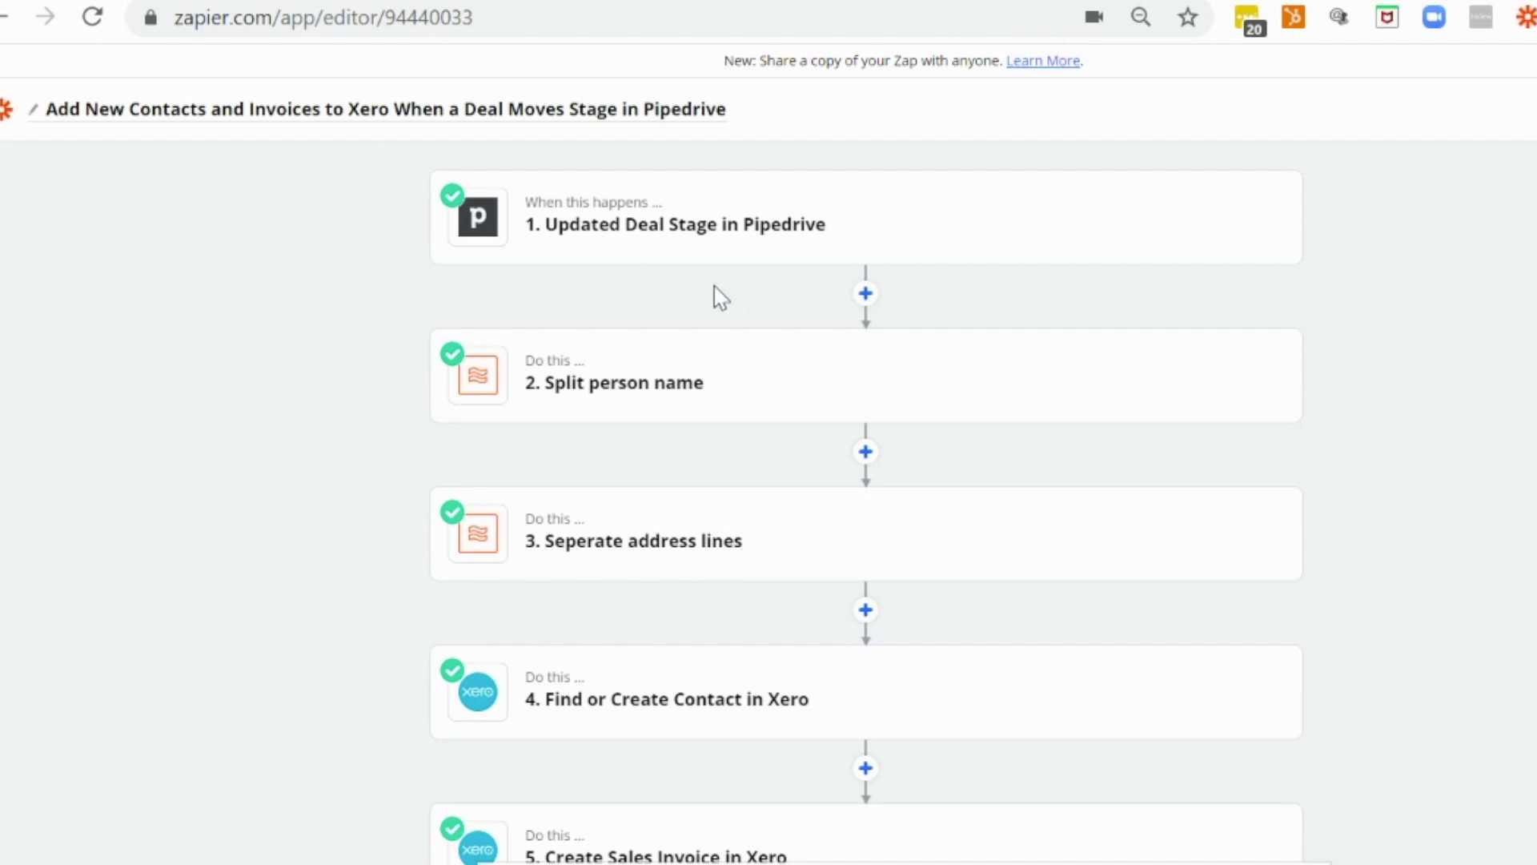
Step: Review the Pipedrive Updated Deal Stage trigger's app, event and pipeline stage, then close it
mouse_move(649, 244)
click(646, 248)
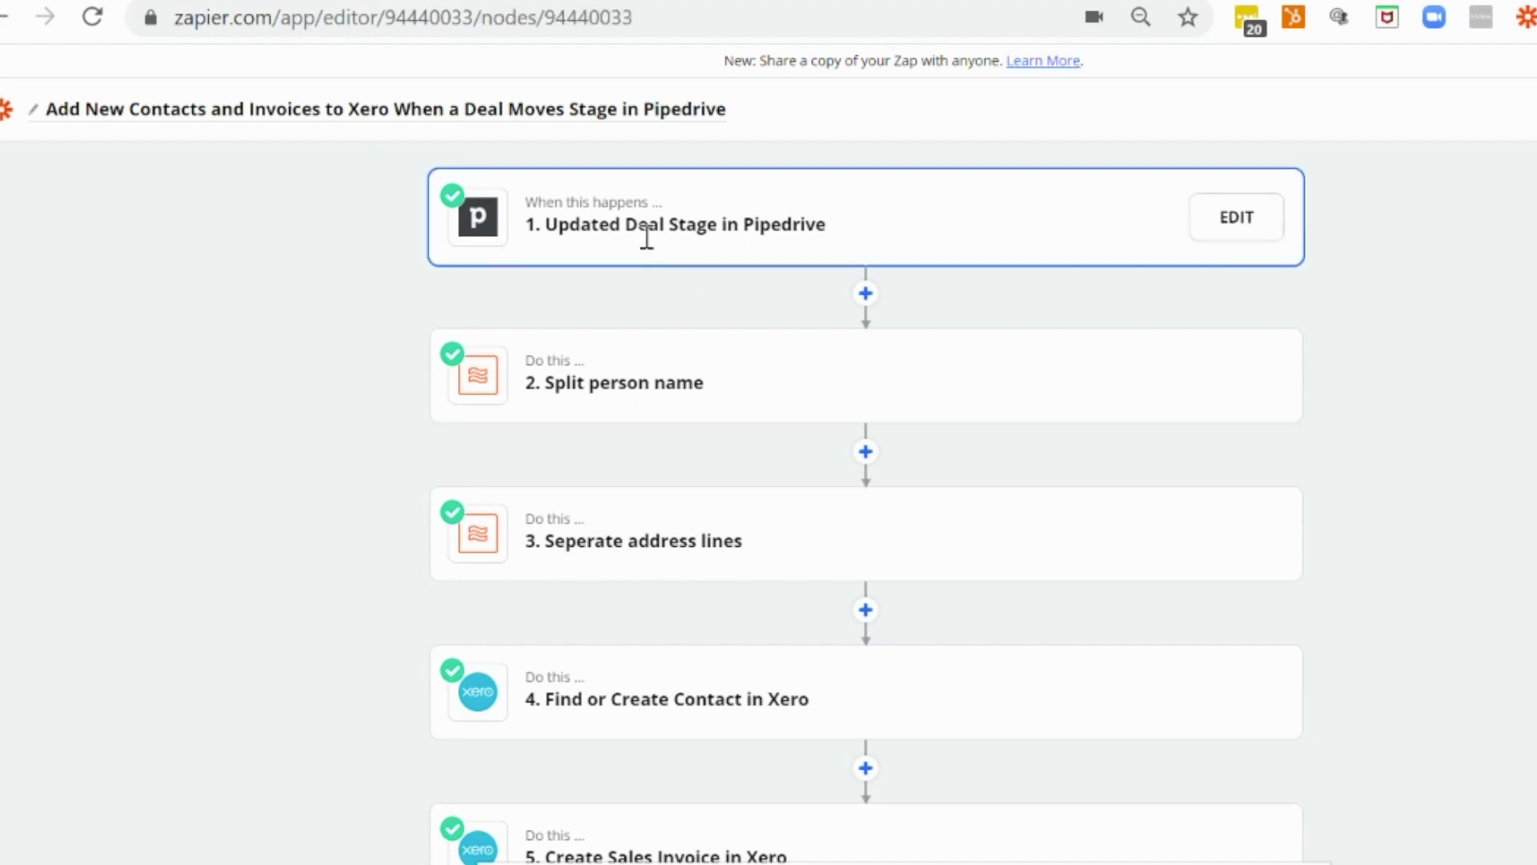
click(565, 281)
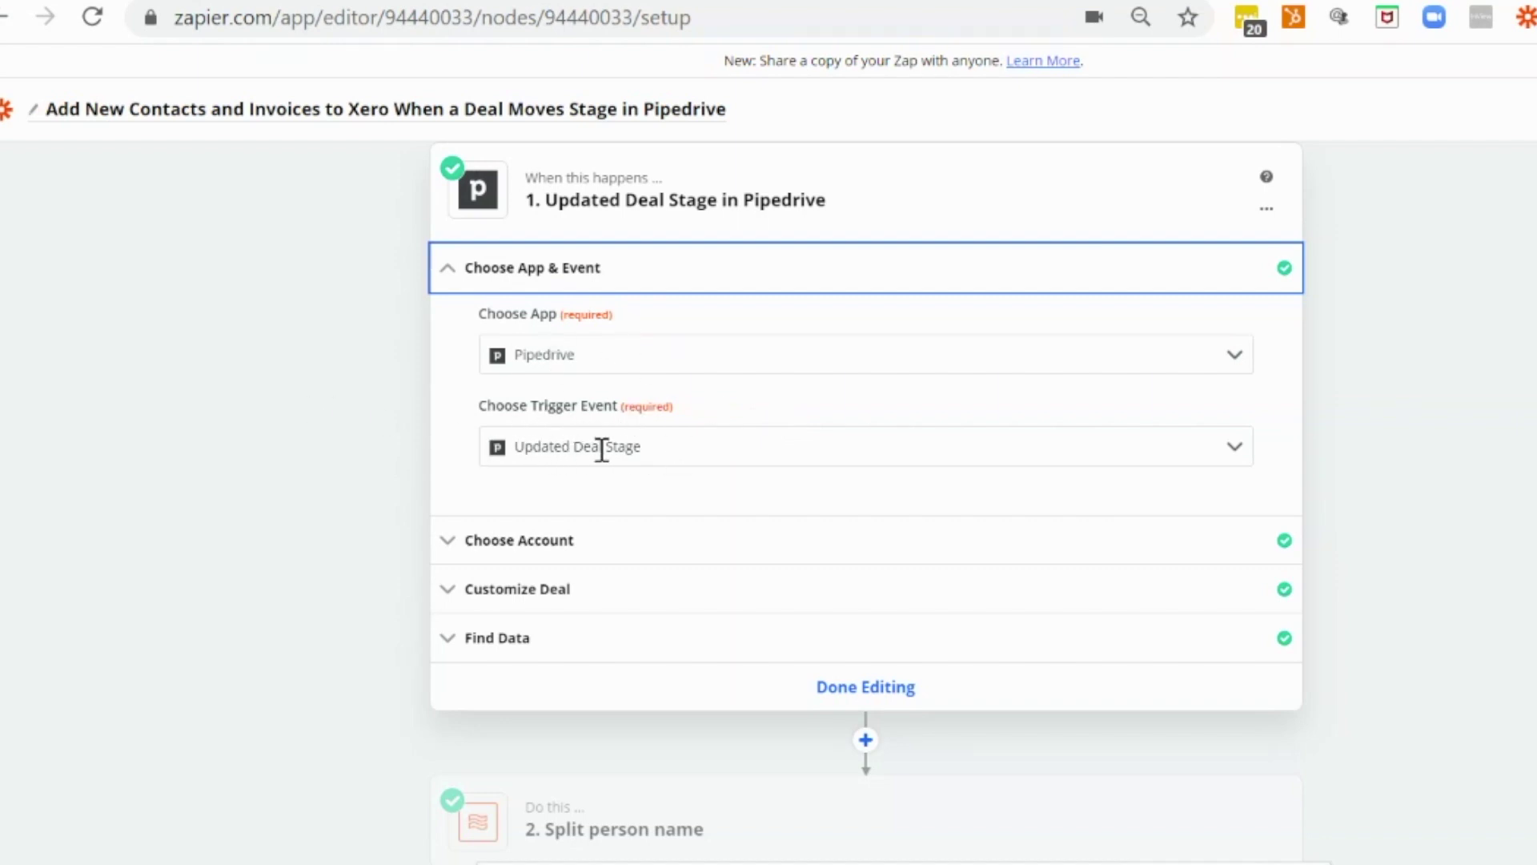
scroll(686, 601, down, 2)
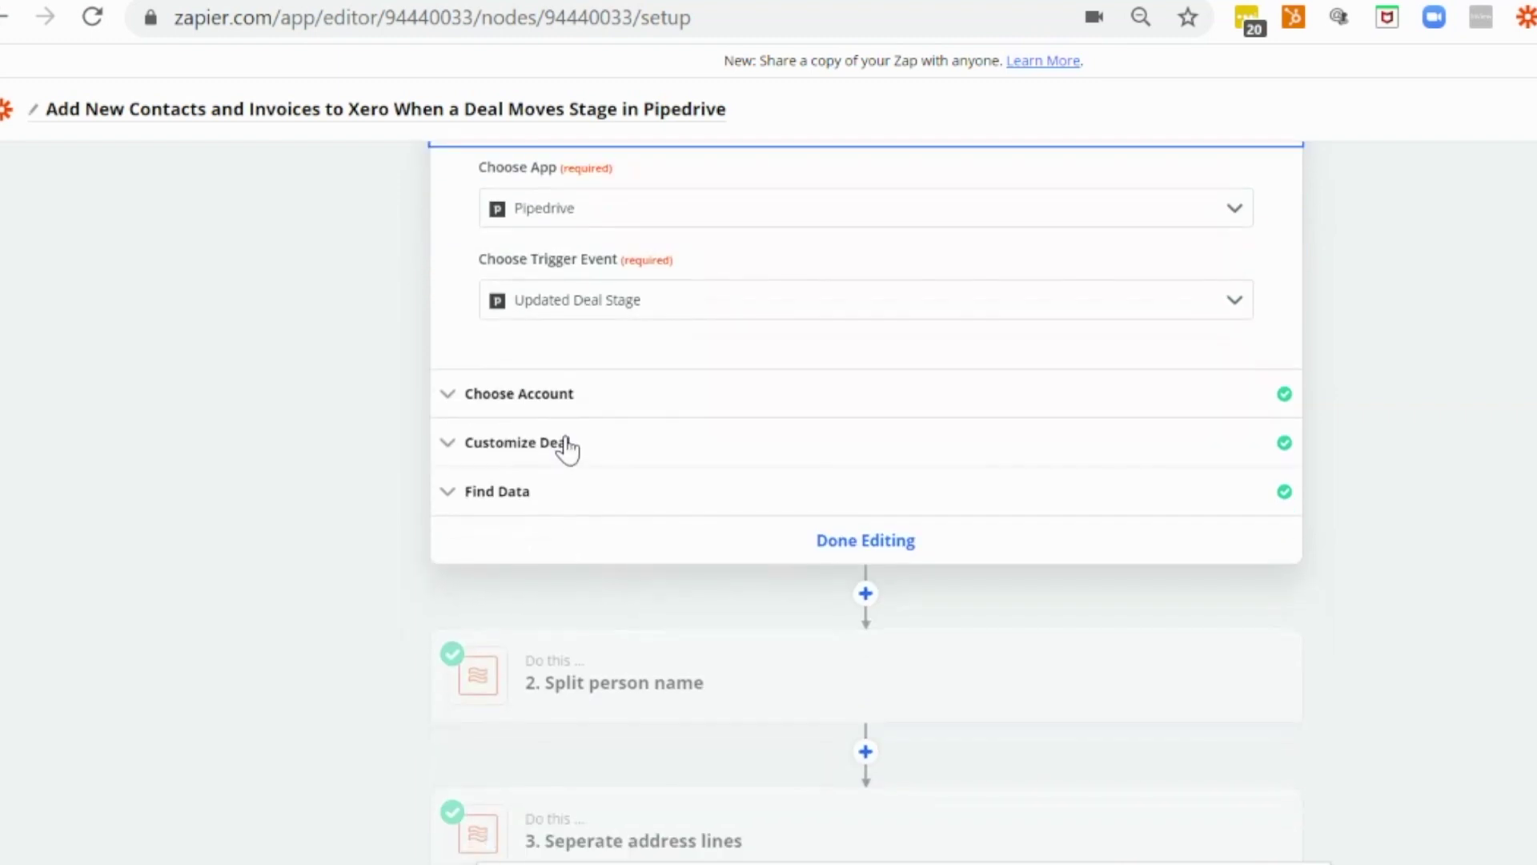
click(573, 455)
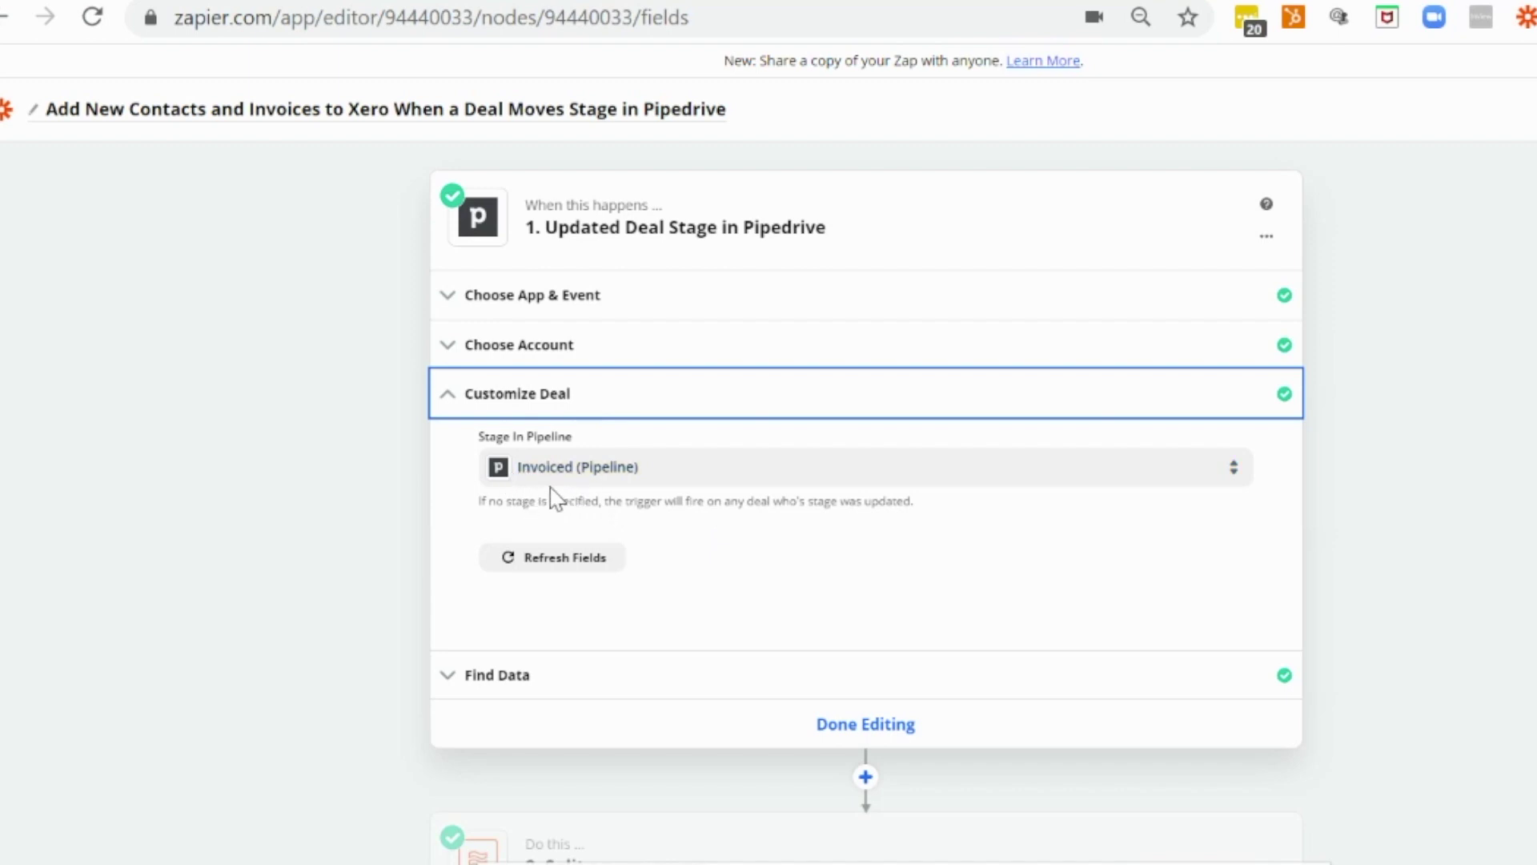
scroll(1399, 566, down, 2)
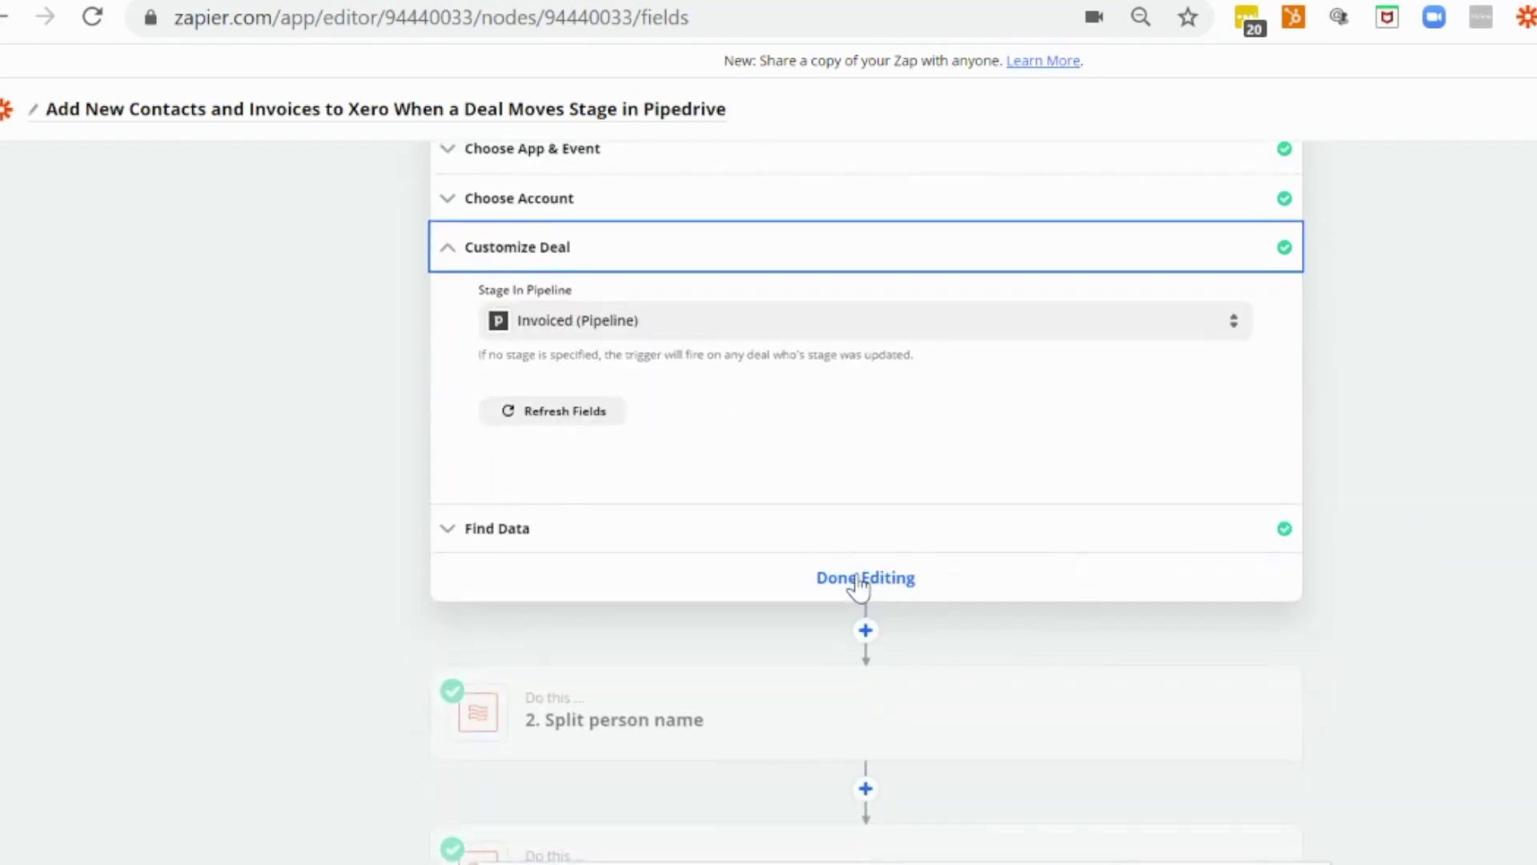
click(858, 583)
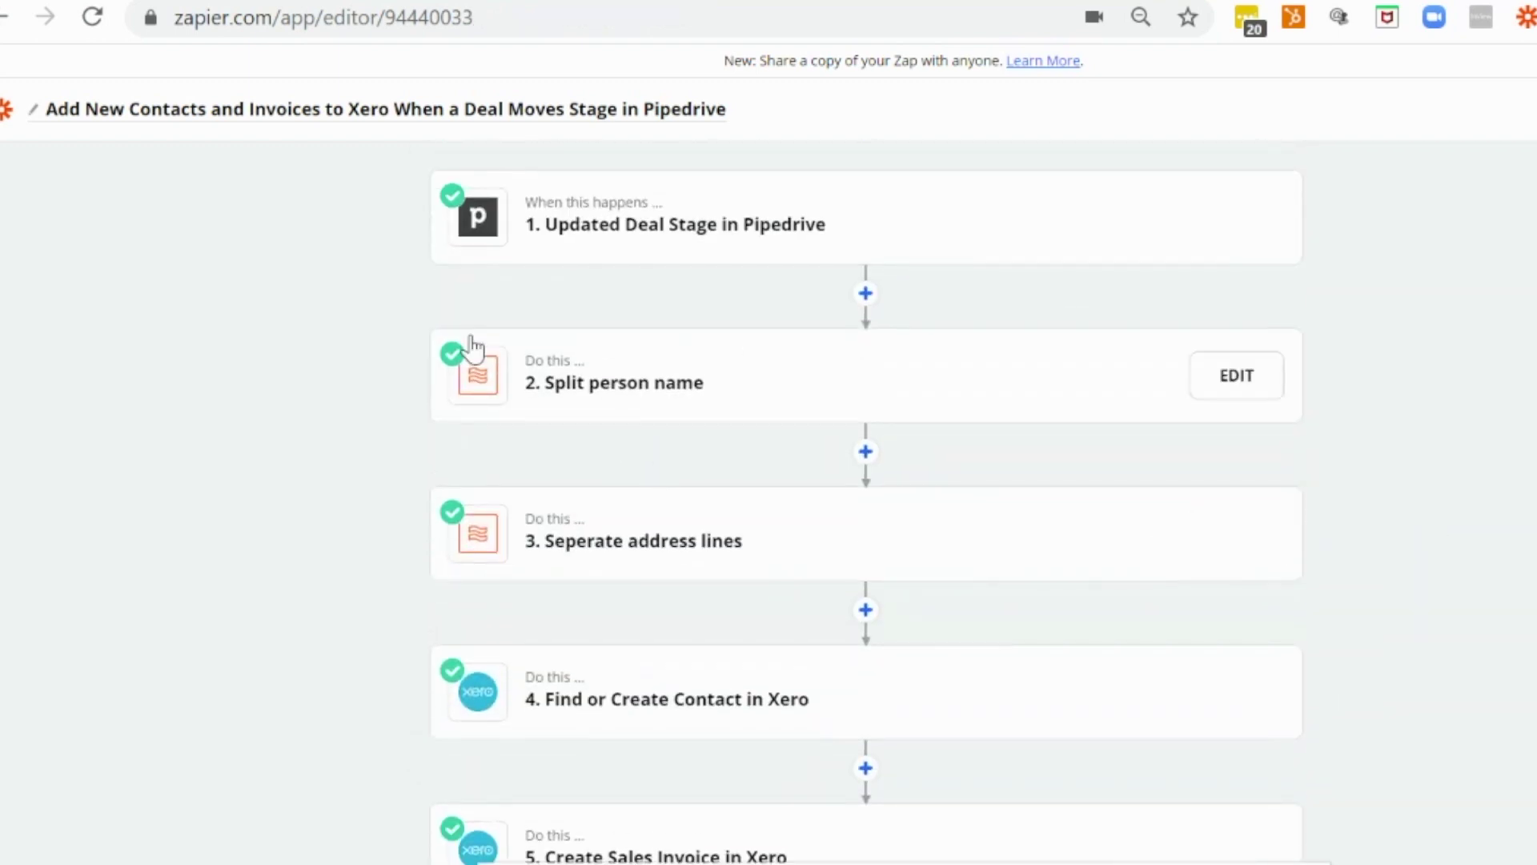
Step: Open the Split person name step and show its Split Text fields and Formatter Text event
click(782, 402)
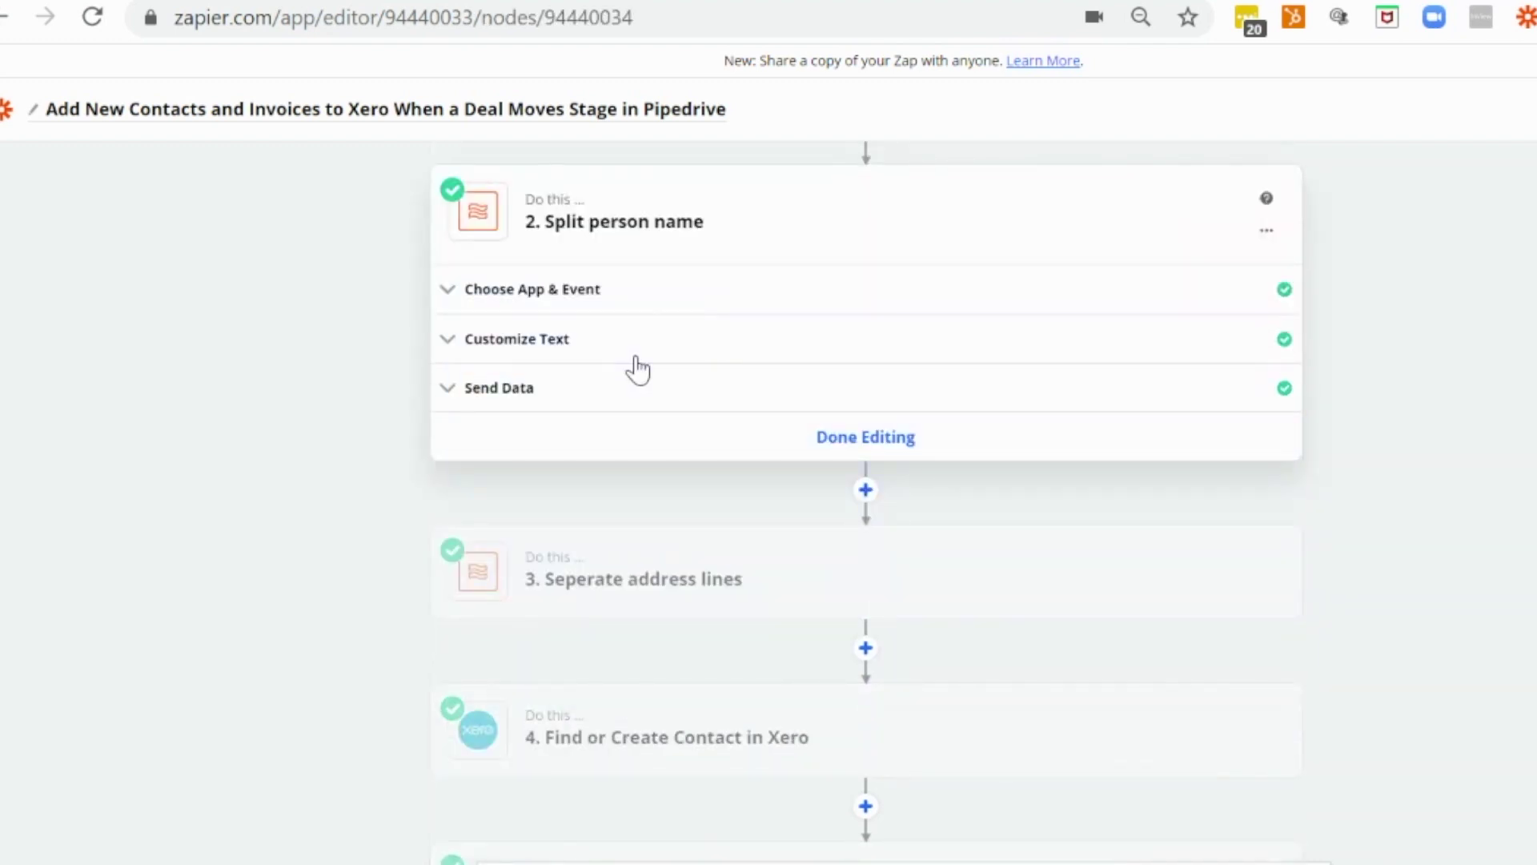
scroll(638, 370, up, 2)
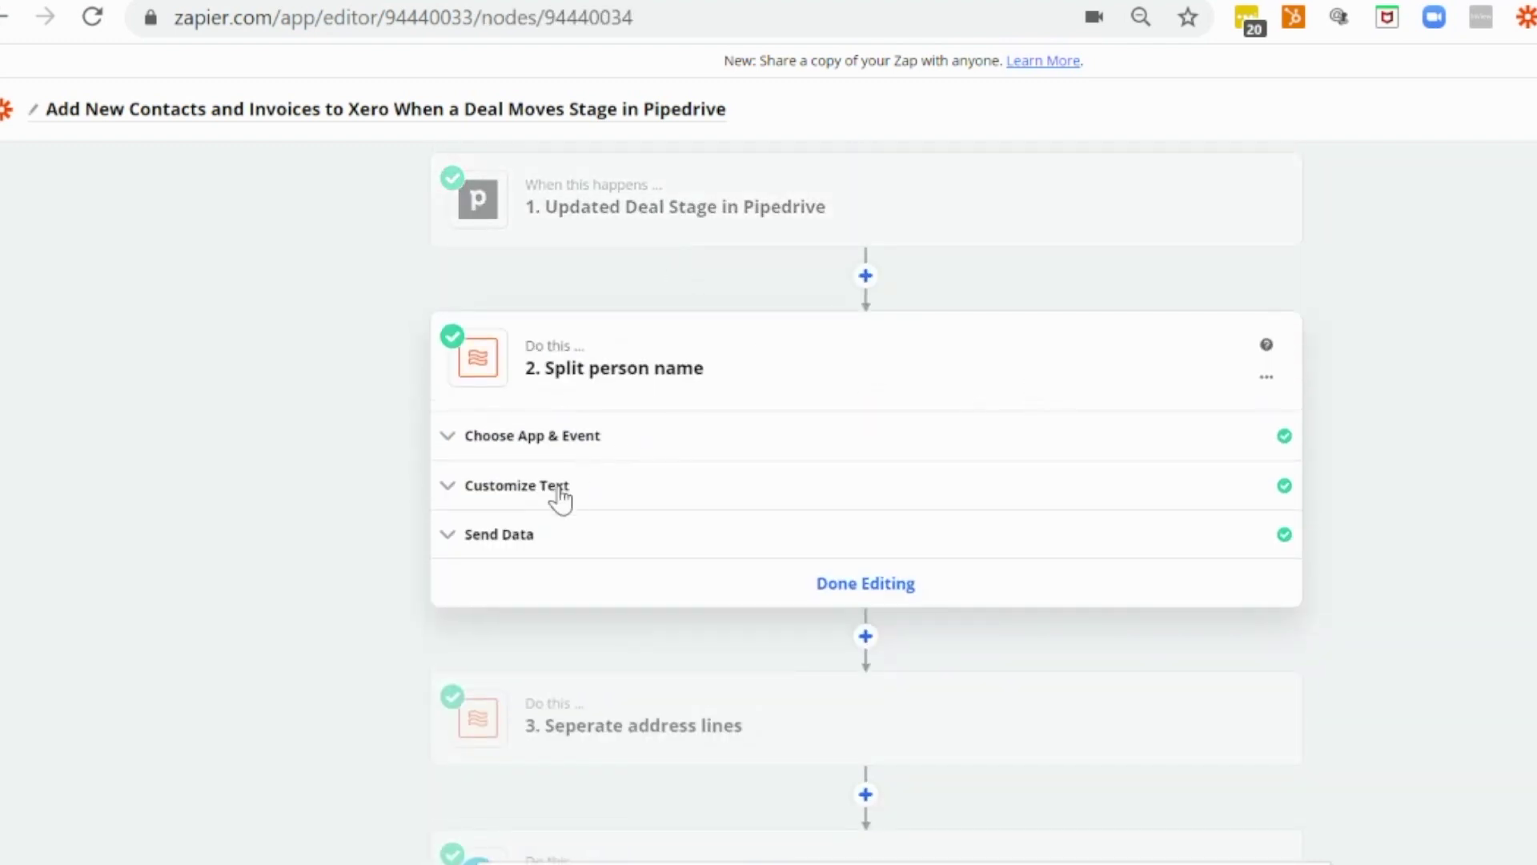
click(558, 494)
scroll(944, 620, down, 3)
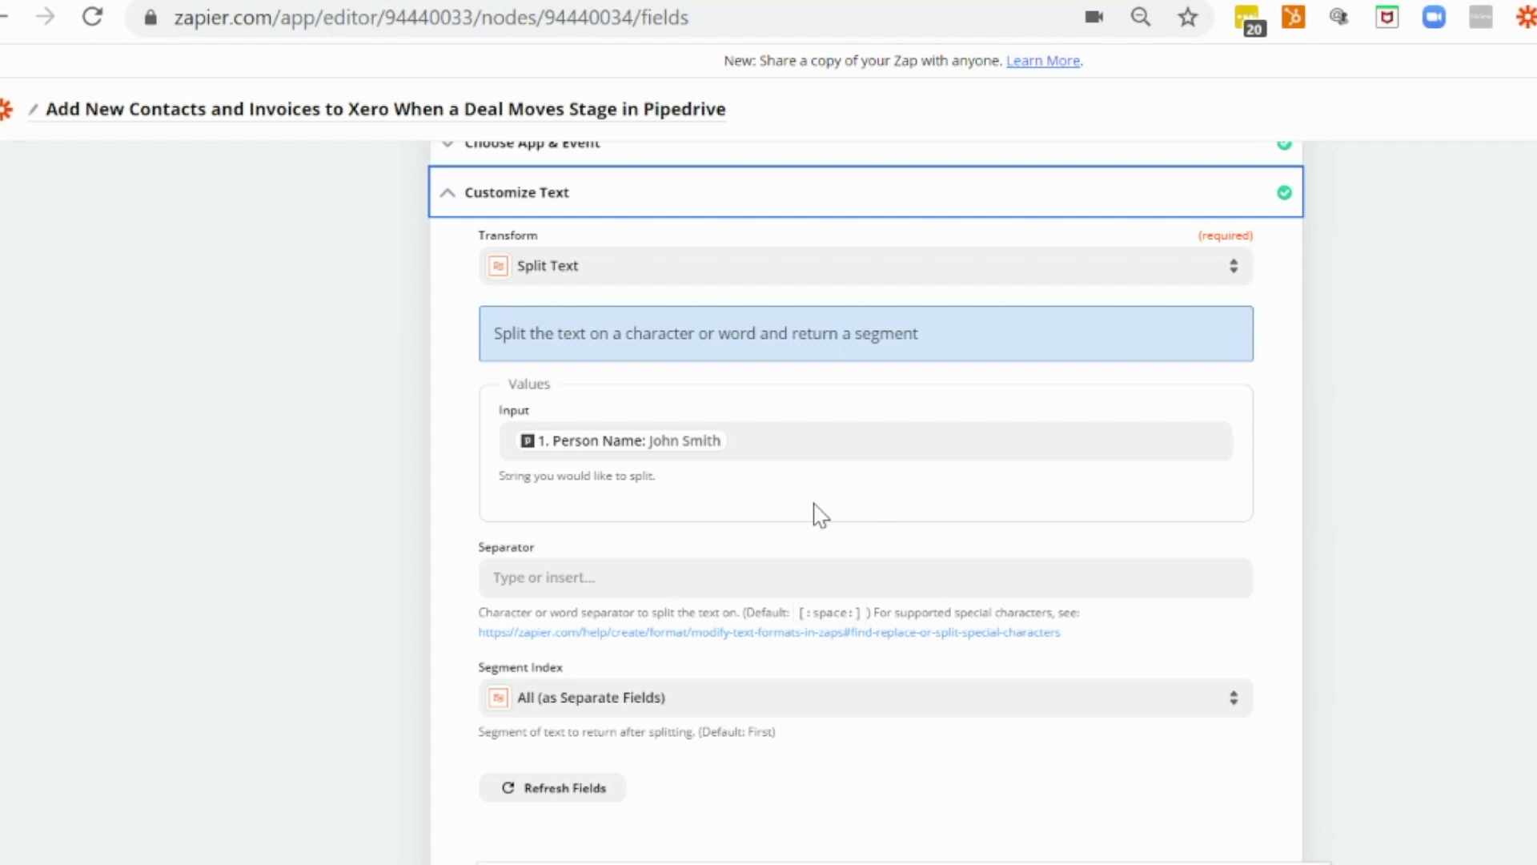
scroll(824, 505, down, 2)
scroll(1101, 528, up, 4)
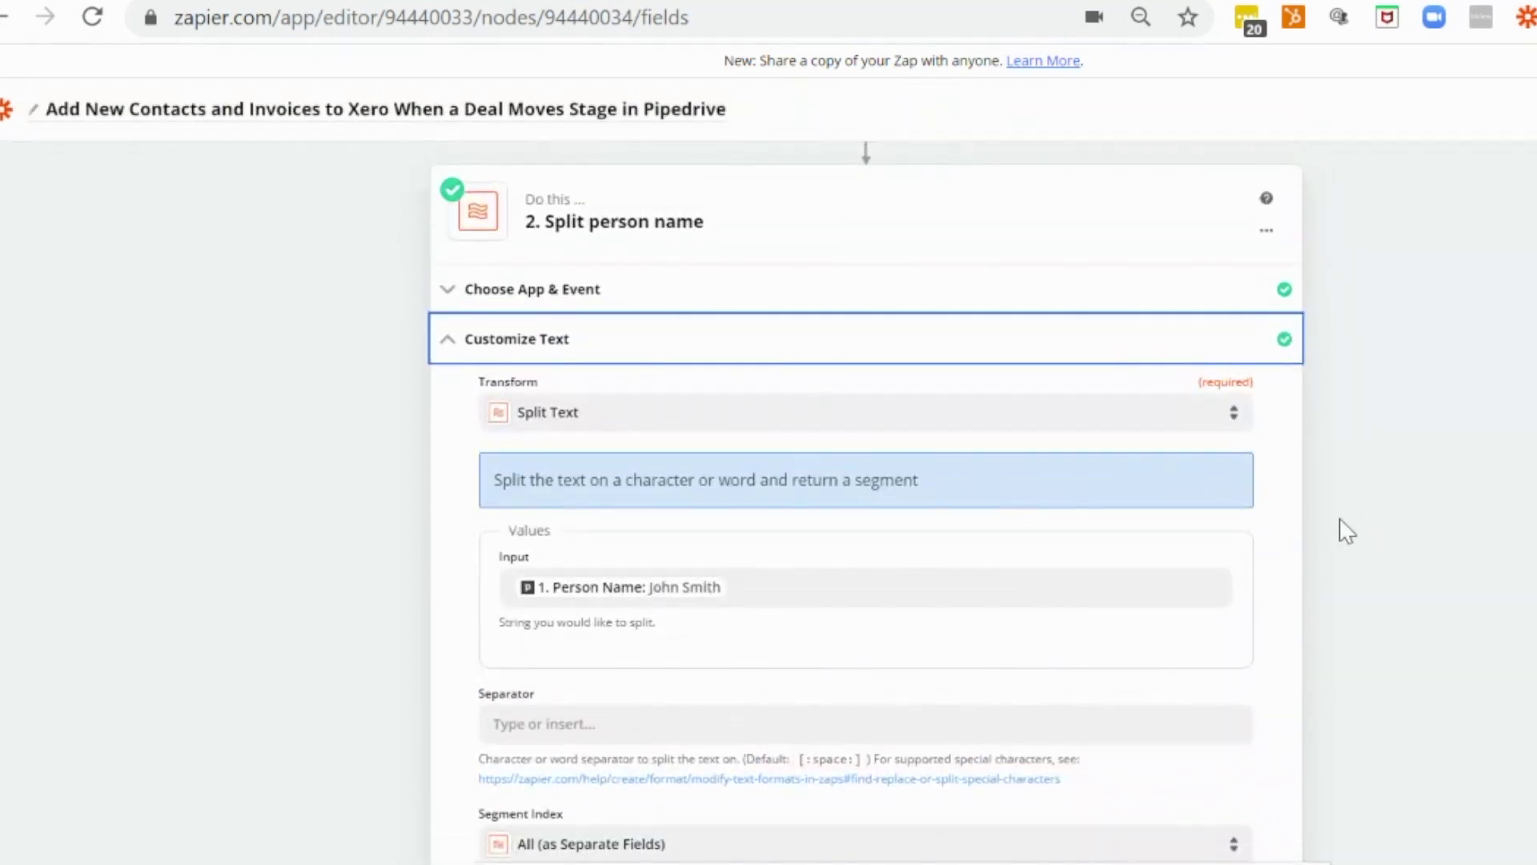
click(647, 304)
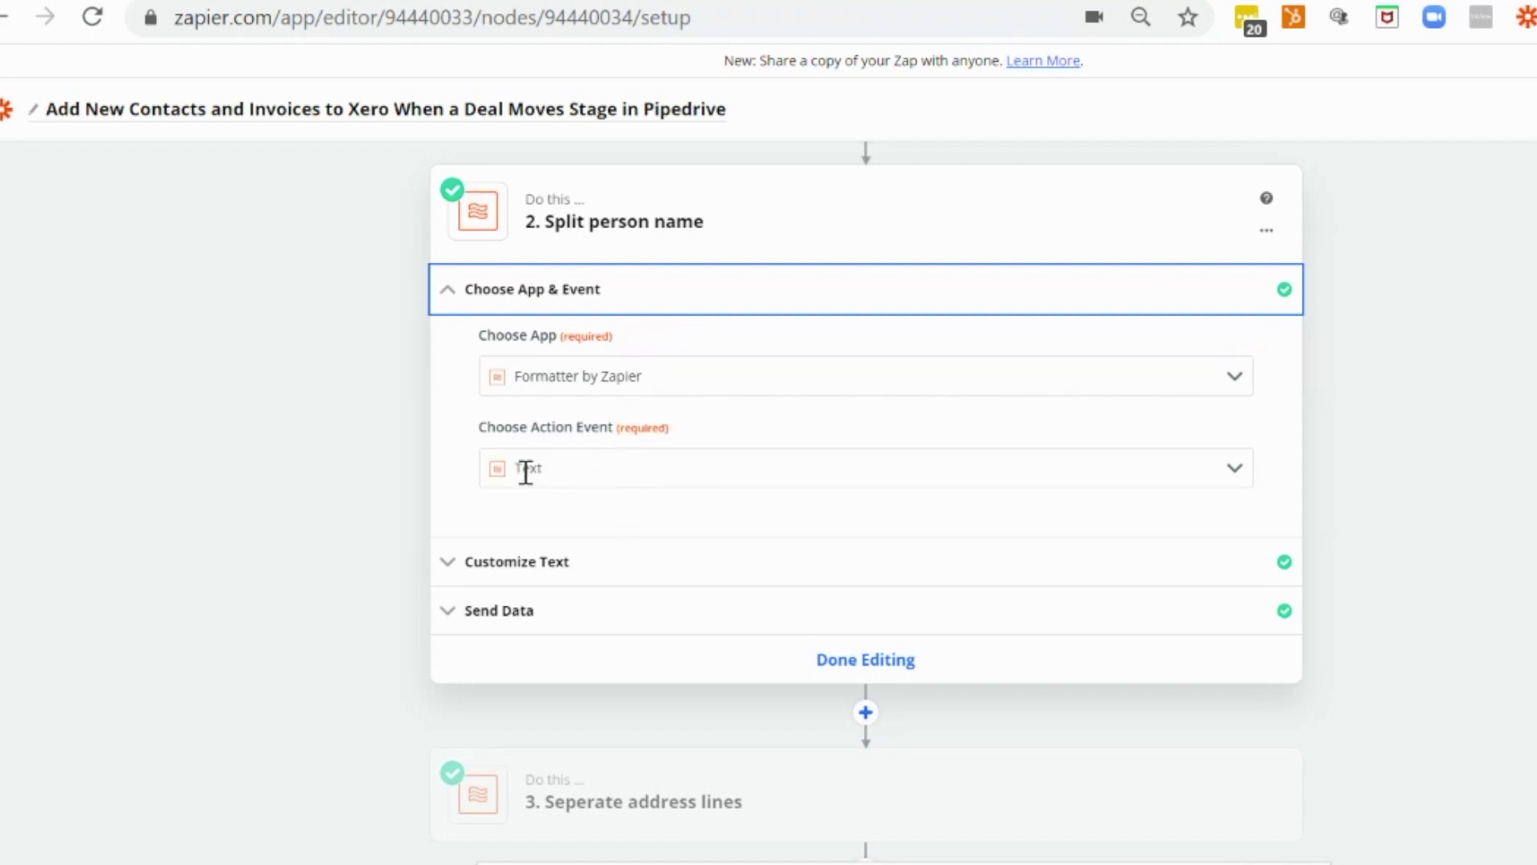
Step: Review the name split into all segments as separate fields, then close the Split person name step
click(574, 573)
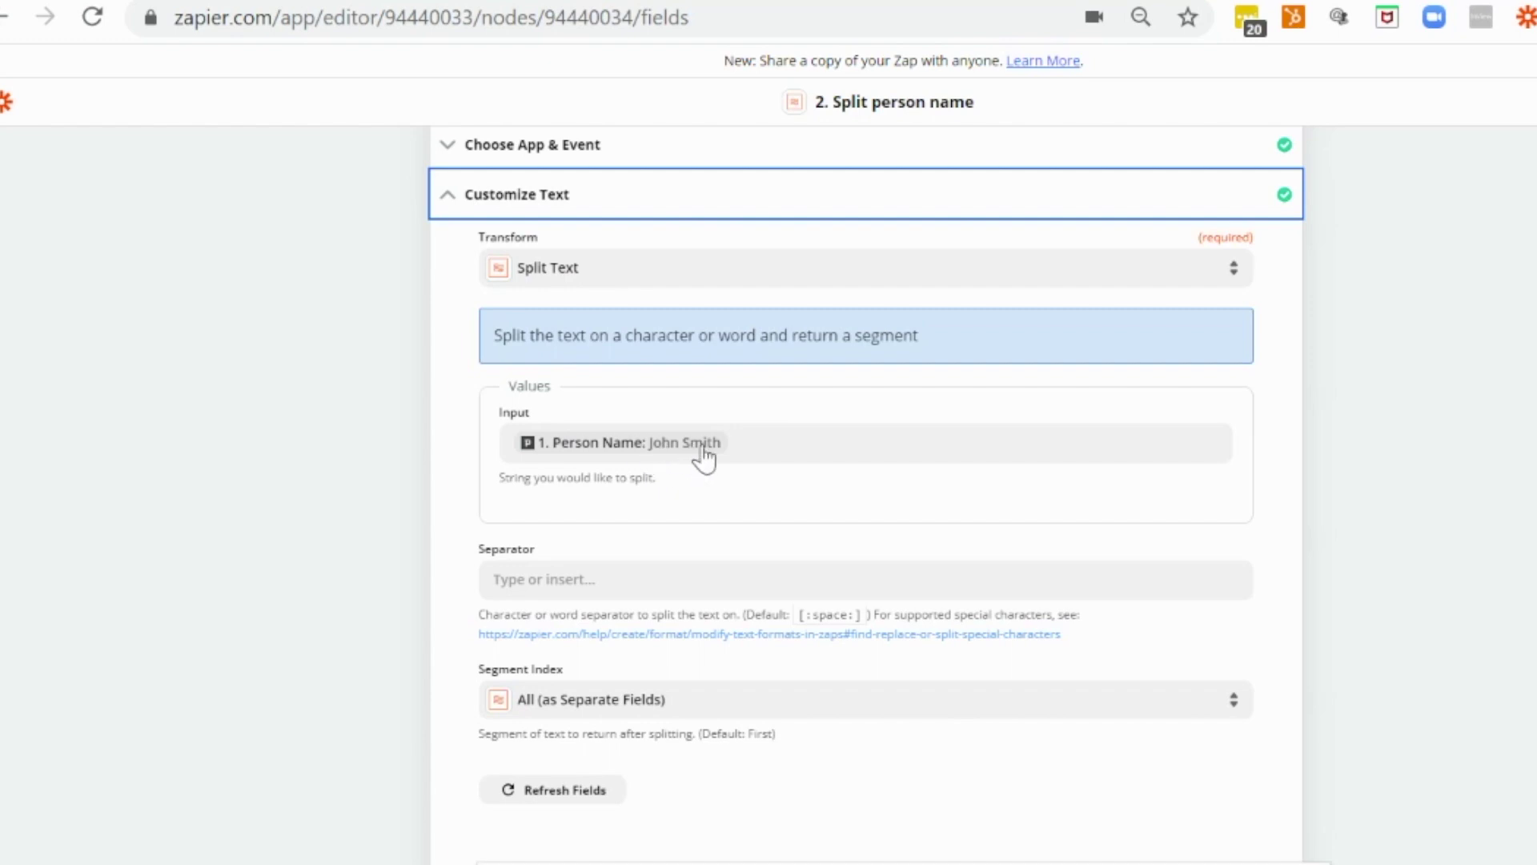
scroll(542, 424, down, 2)
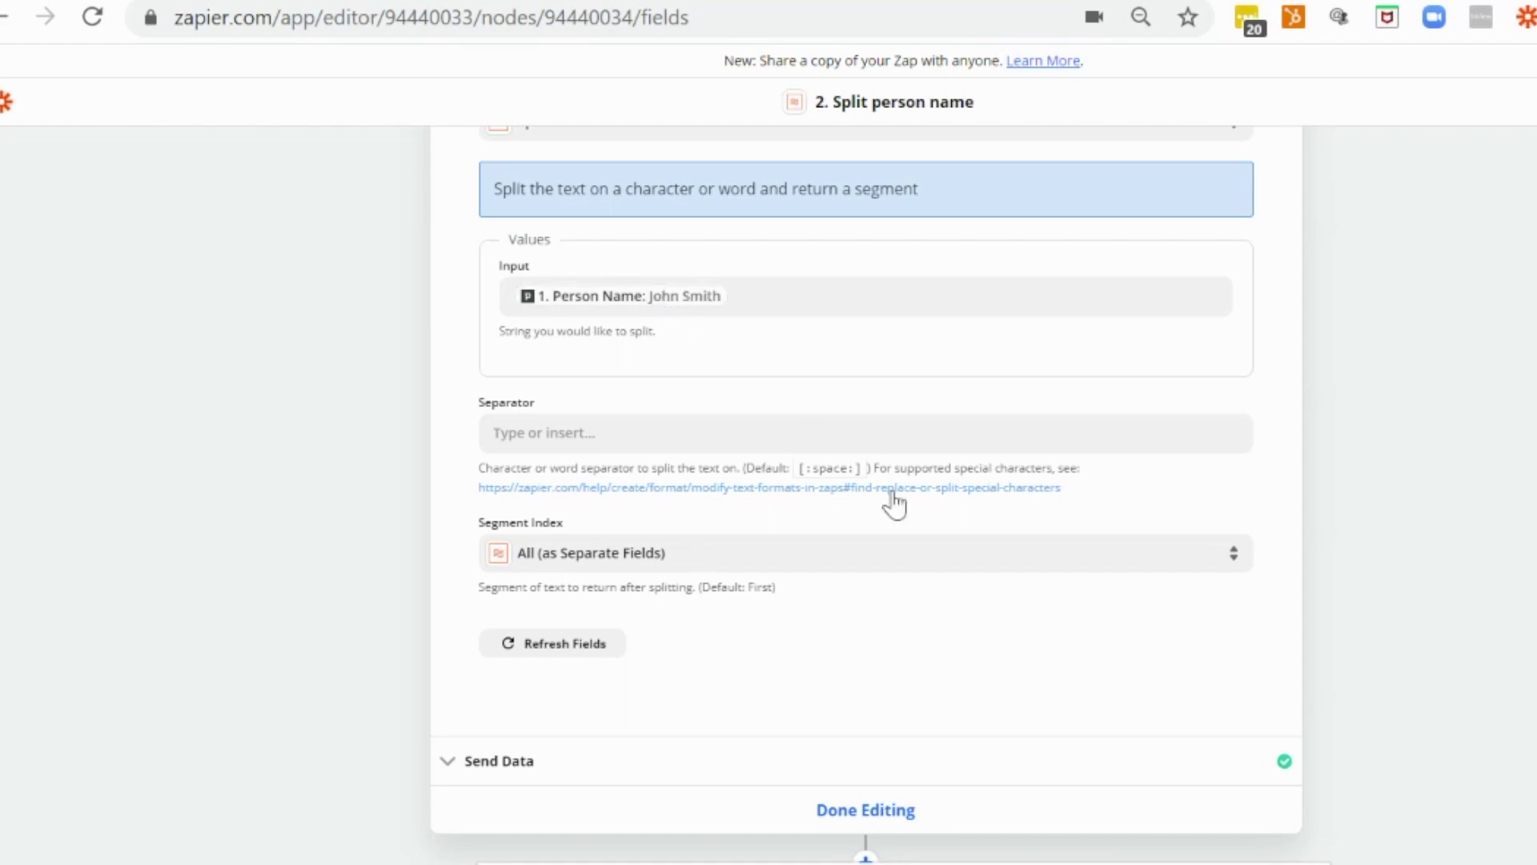
scroll(883, 550, down, 2)
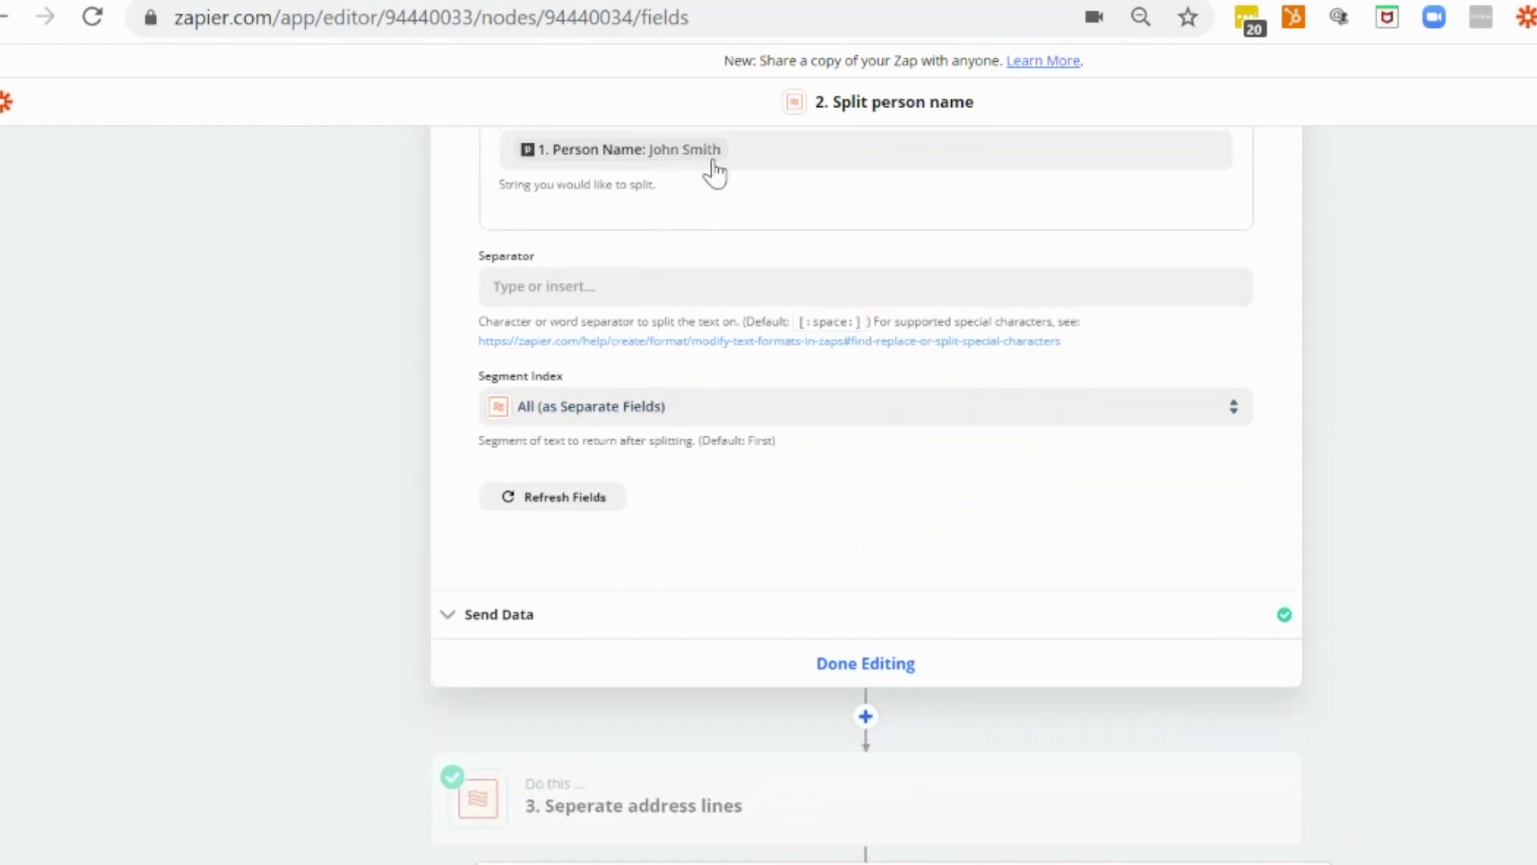
scroll(1423, 649, up, 6)
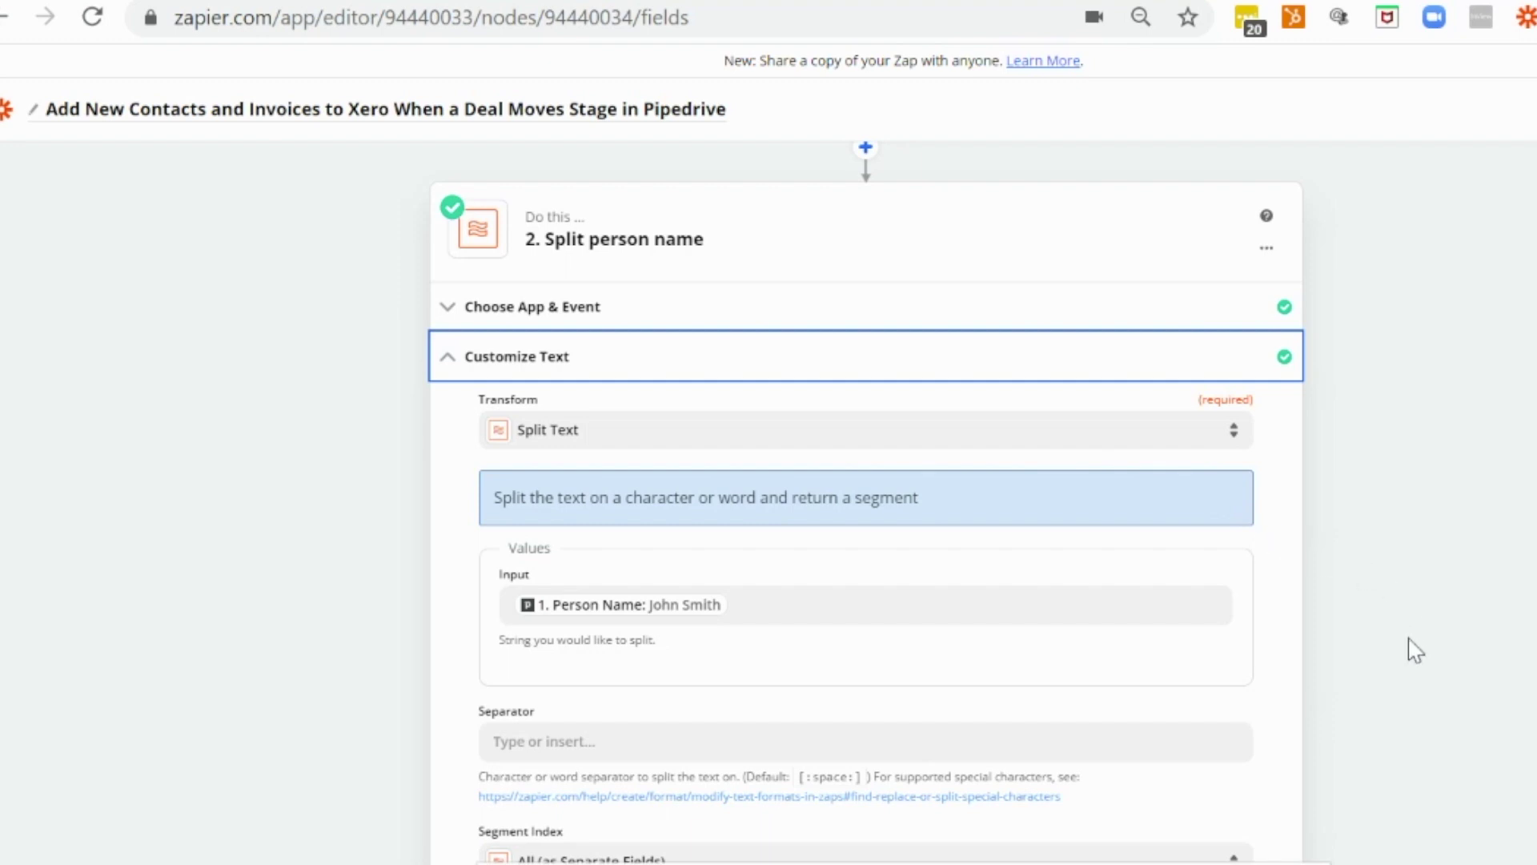
scroll(1415, 650, down, 2)
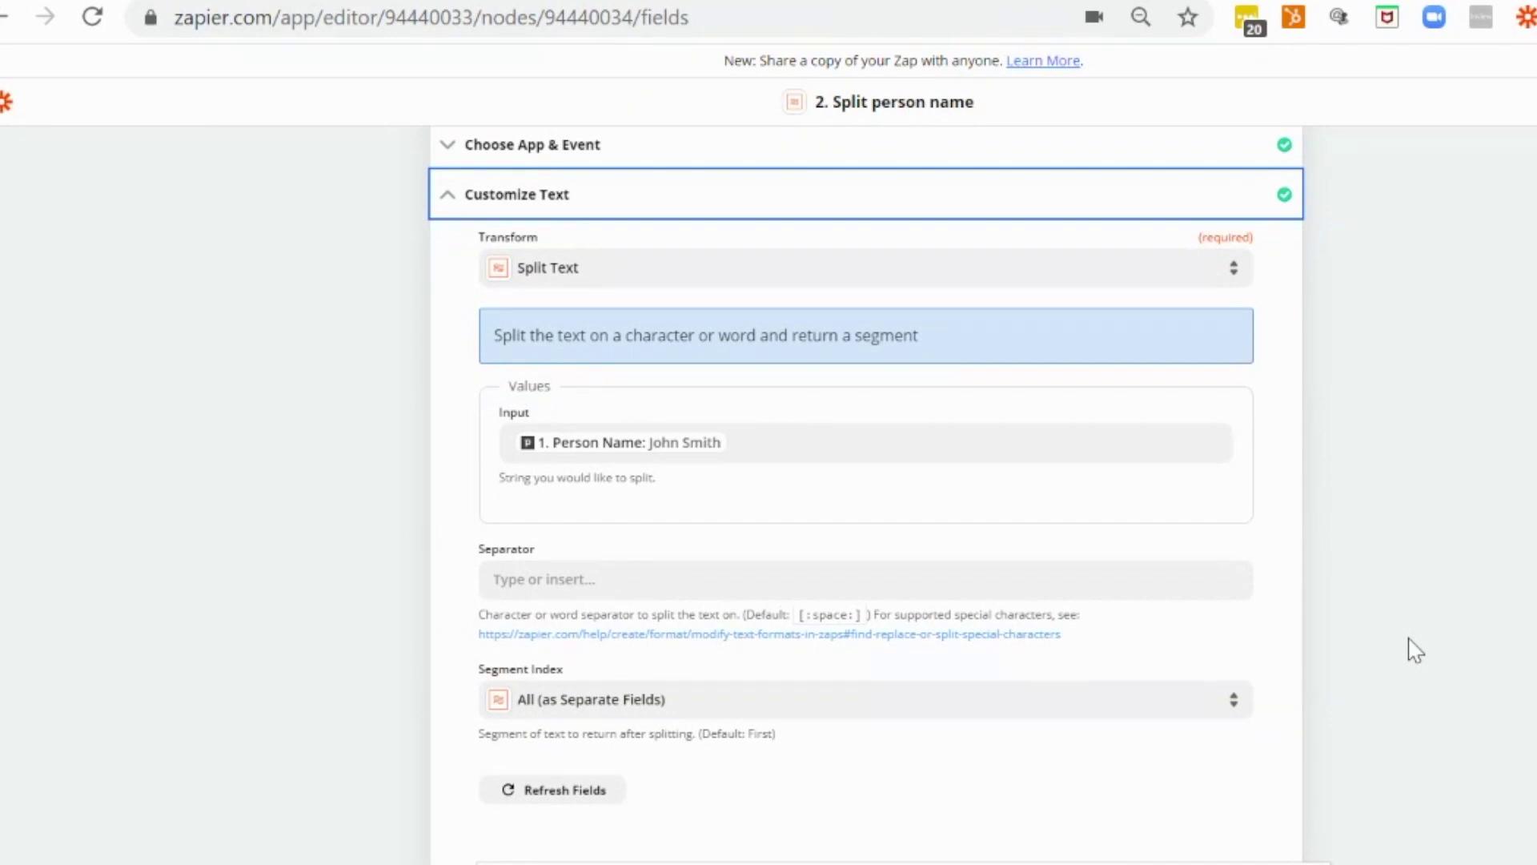
scroll(1413, 648, down, 3)
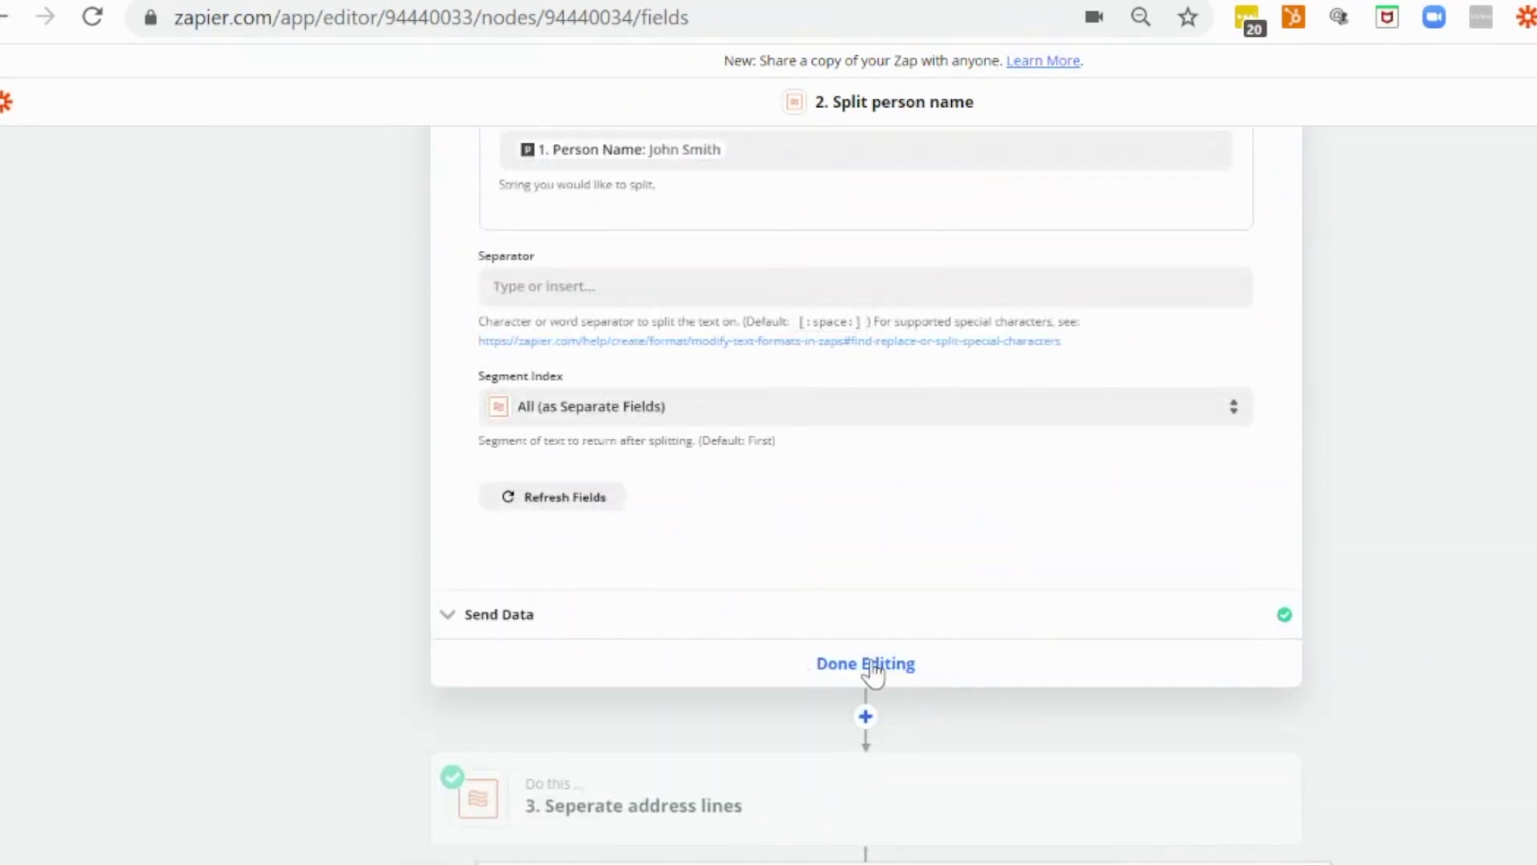
click(897, 668)
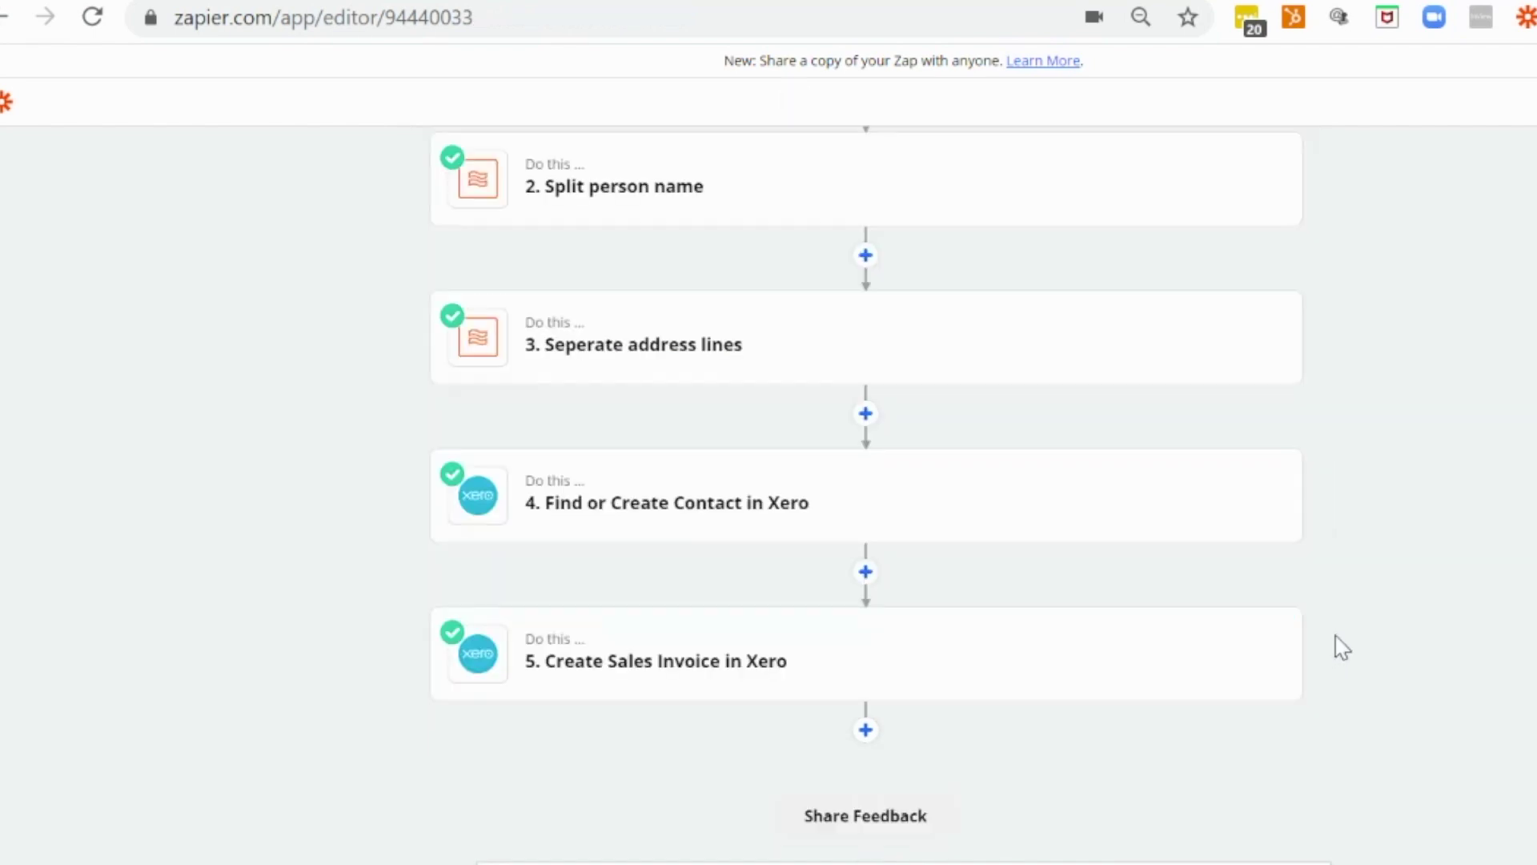
Step: Open the Seperate address lines step to show the comma-space split of the organisation address
scroll(1338, 645, up, 3)
mouse_move(675, 563)
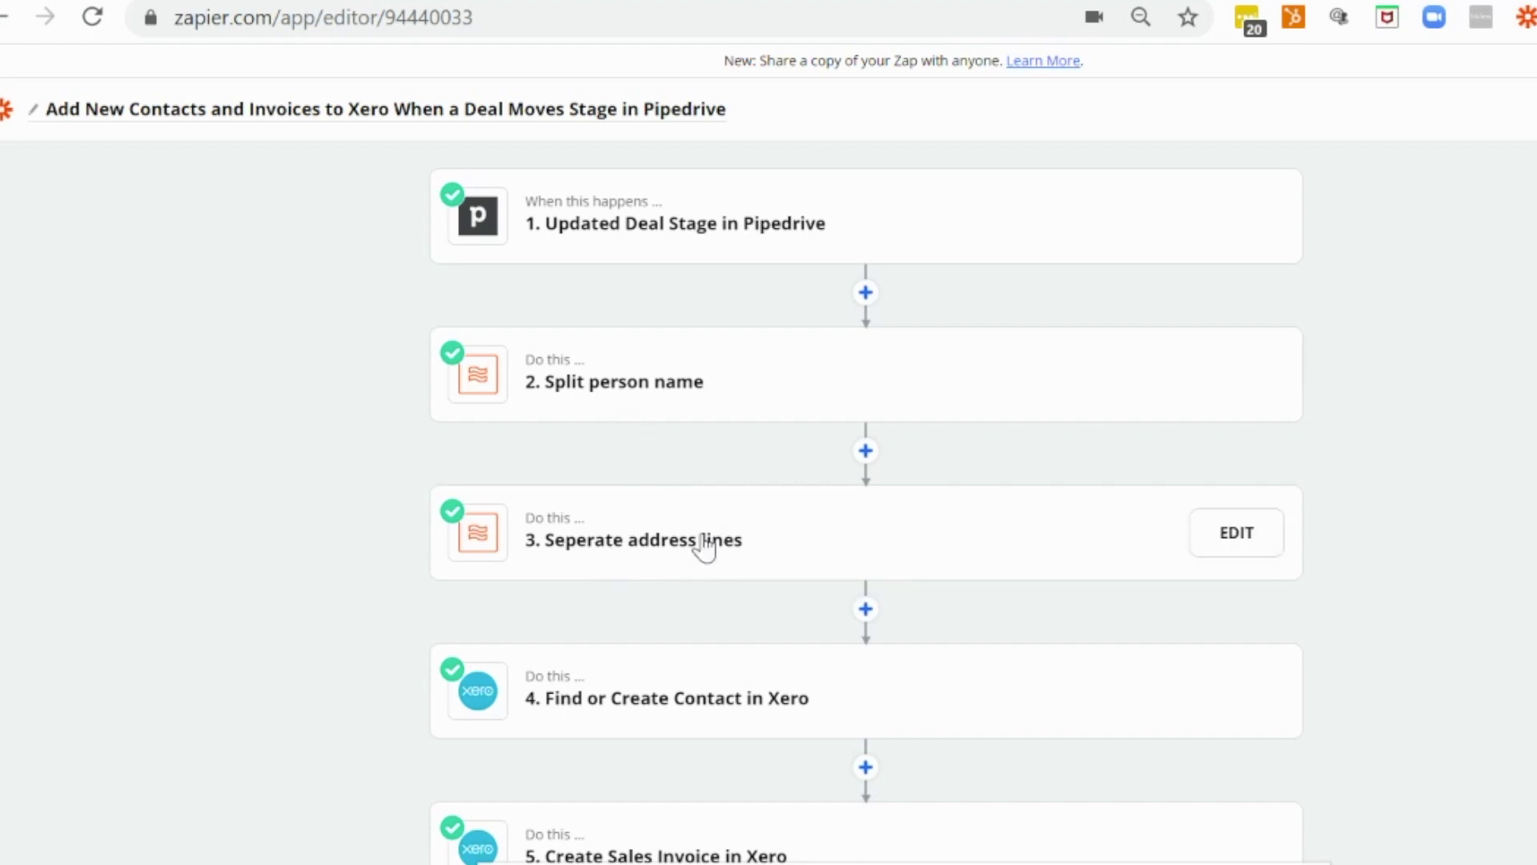
click(645, 561)
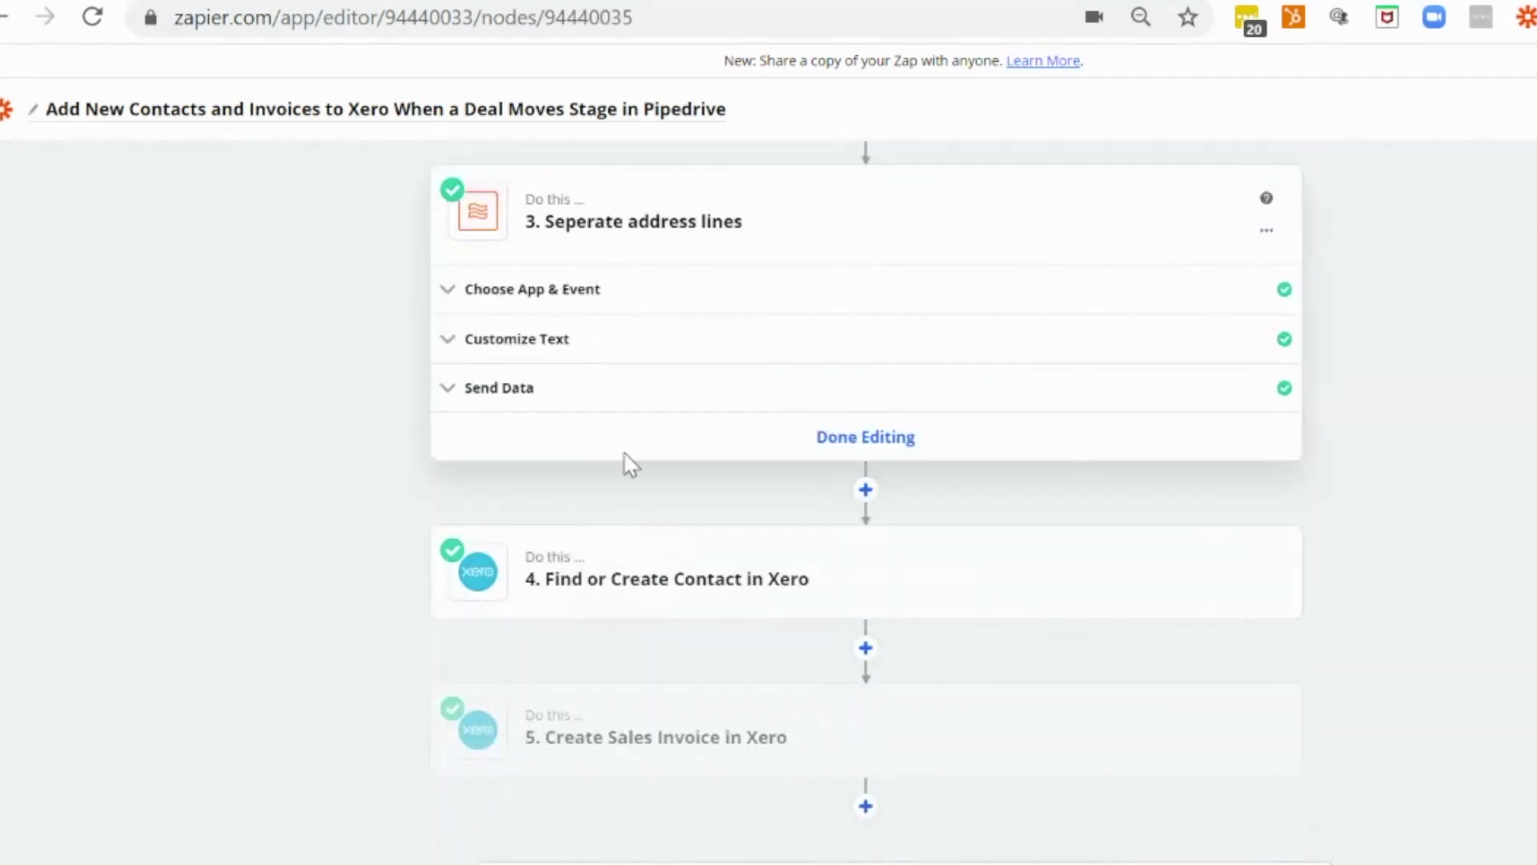
click(588, 296)
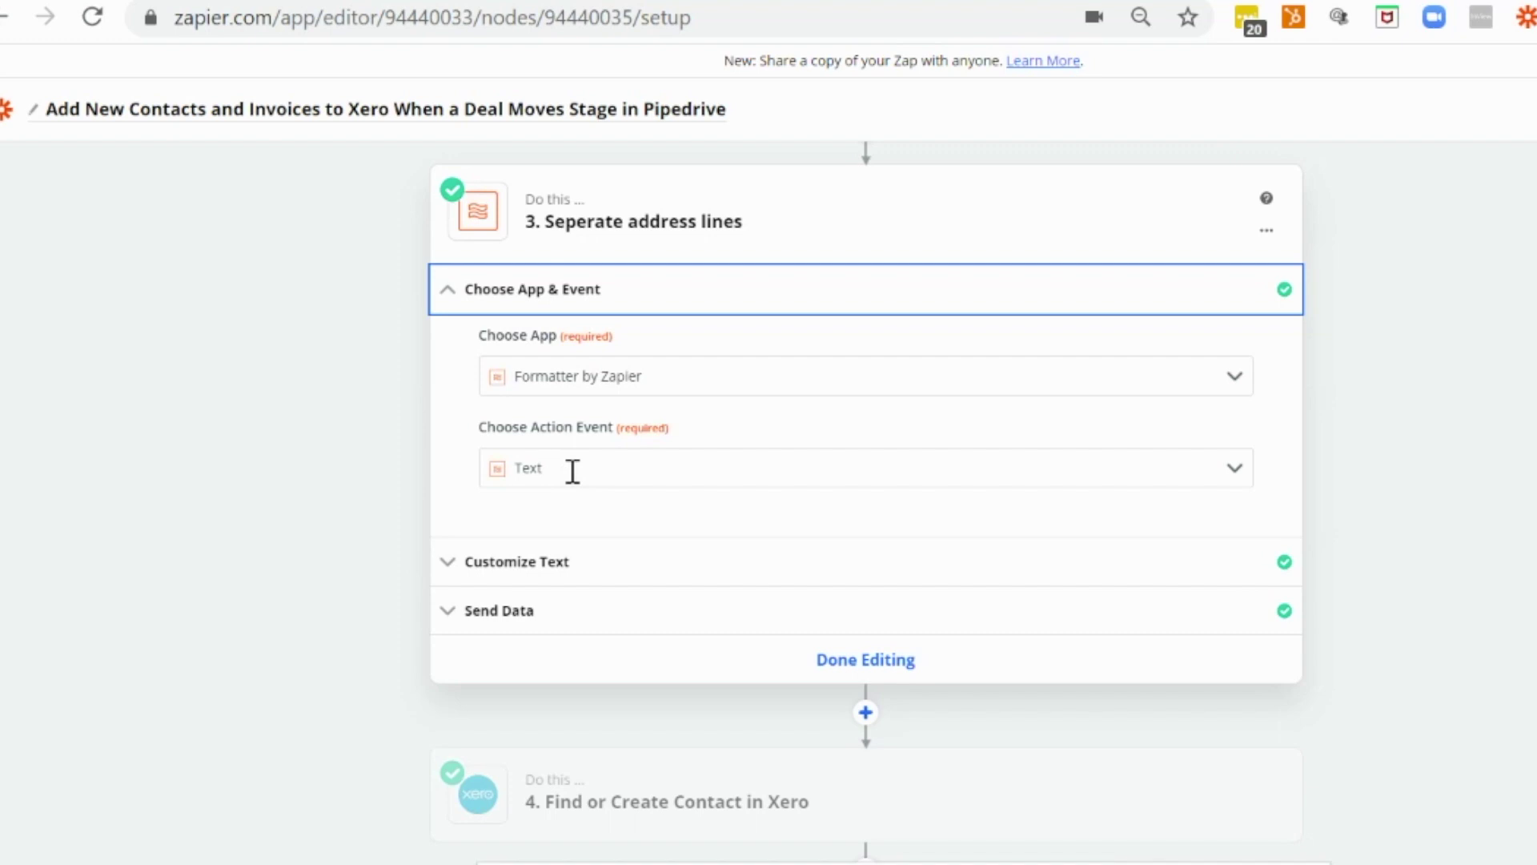
scroll(572, 472, down, 2)
click(569, 433)
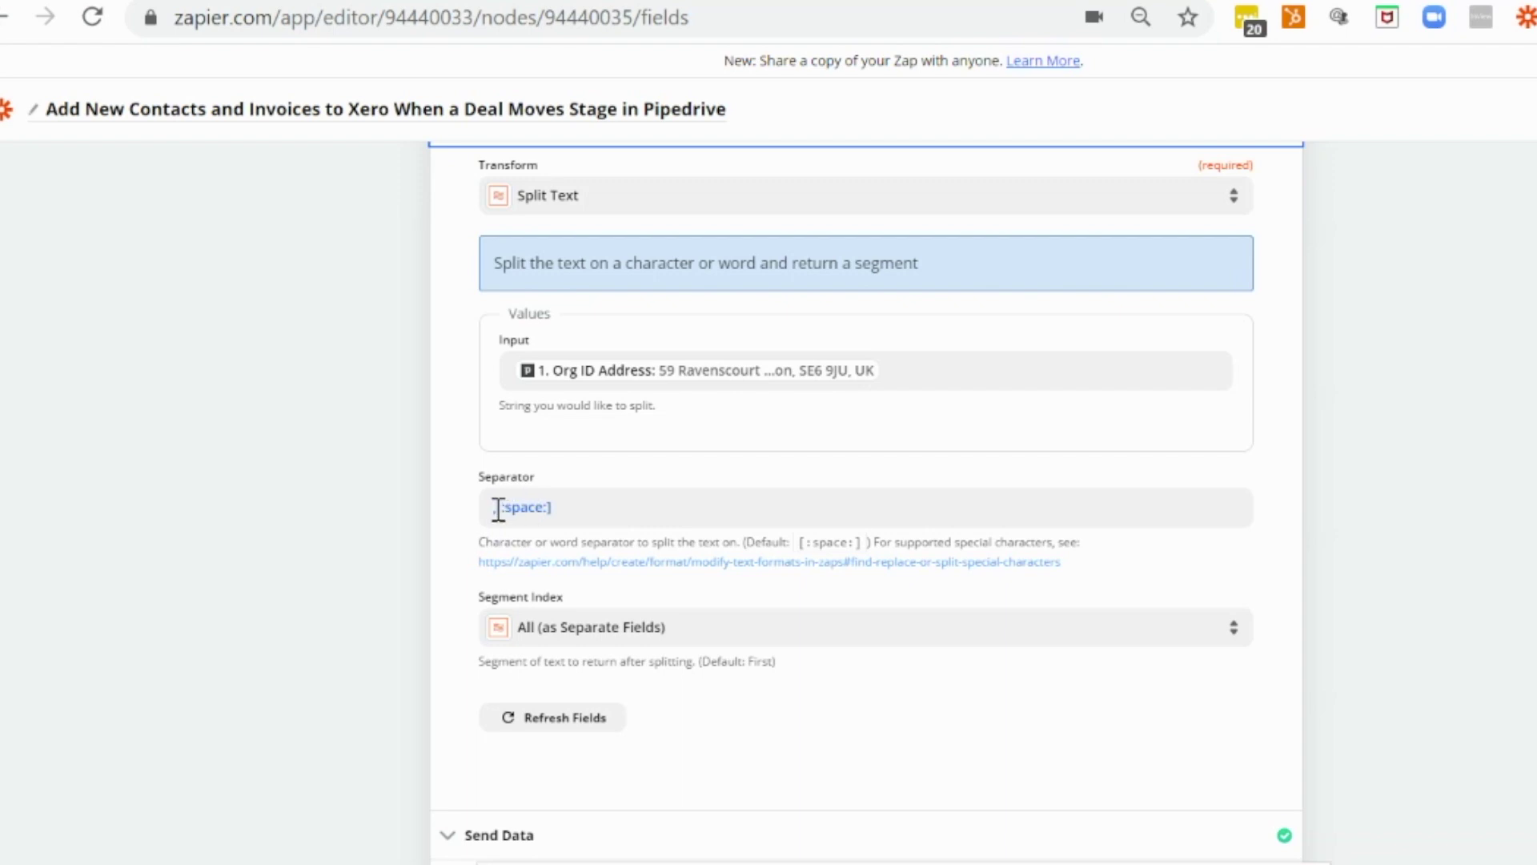
Step: Inspect the address step's separator value without changing it
drag(498, 509, 551, 508)
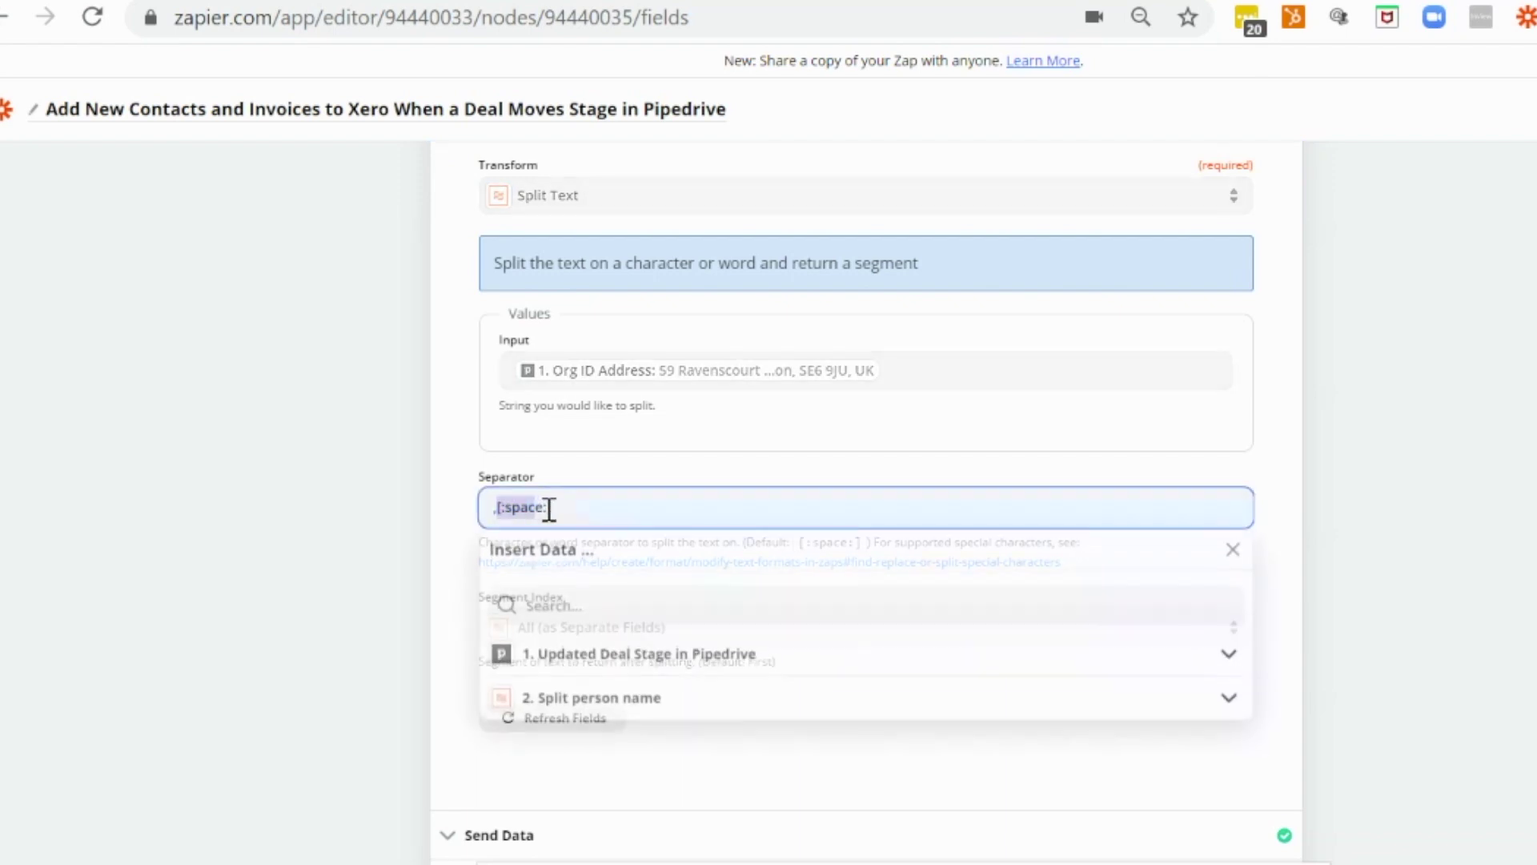
click(1291, 558)
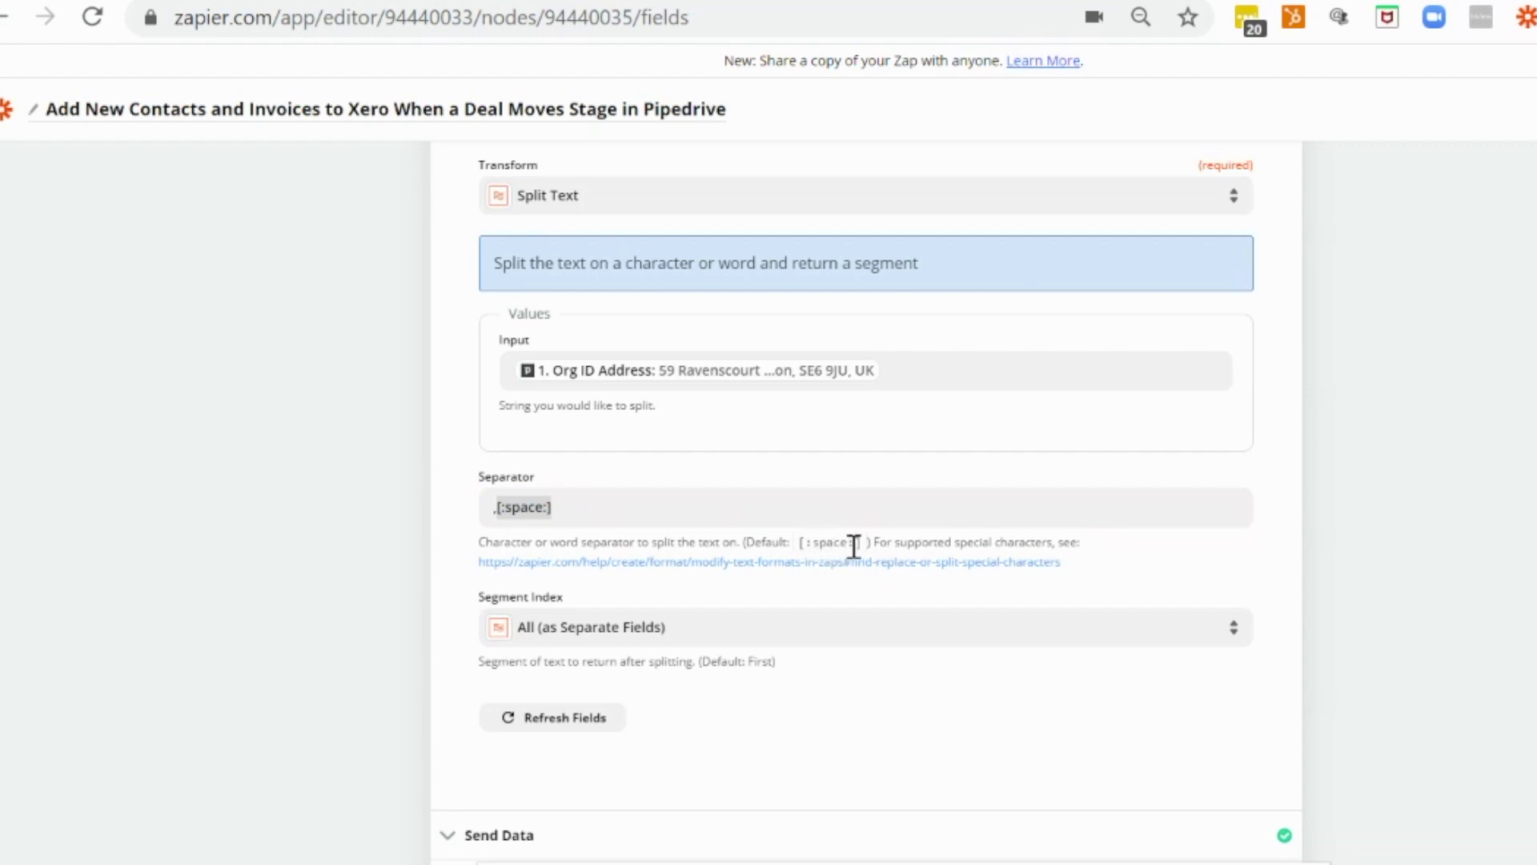
scroll(854, 547, down, 2)
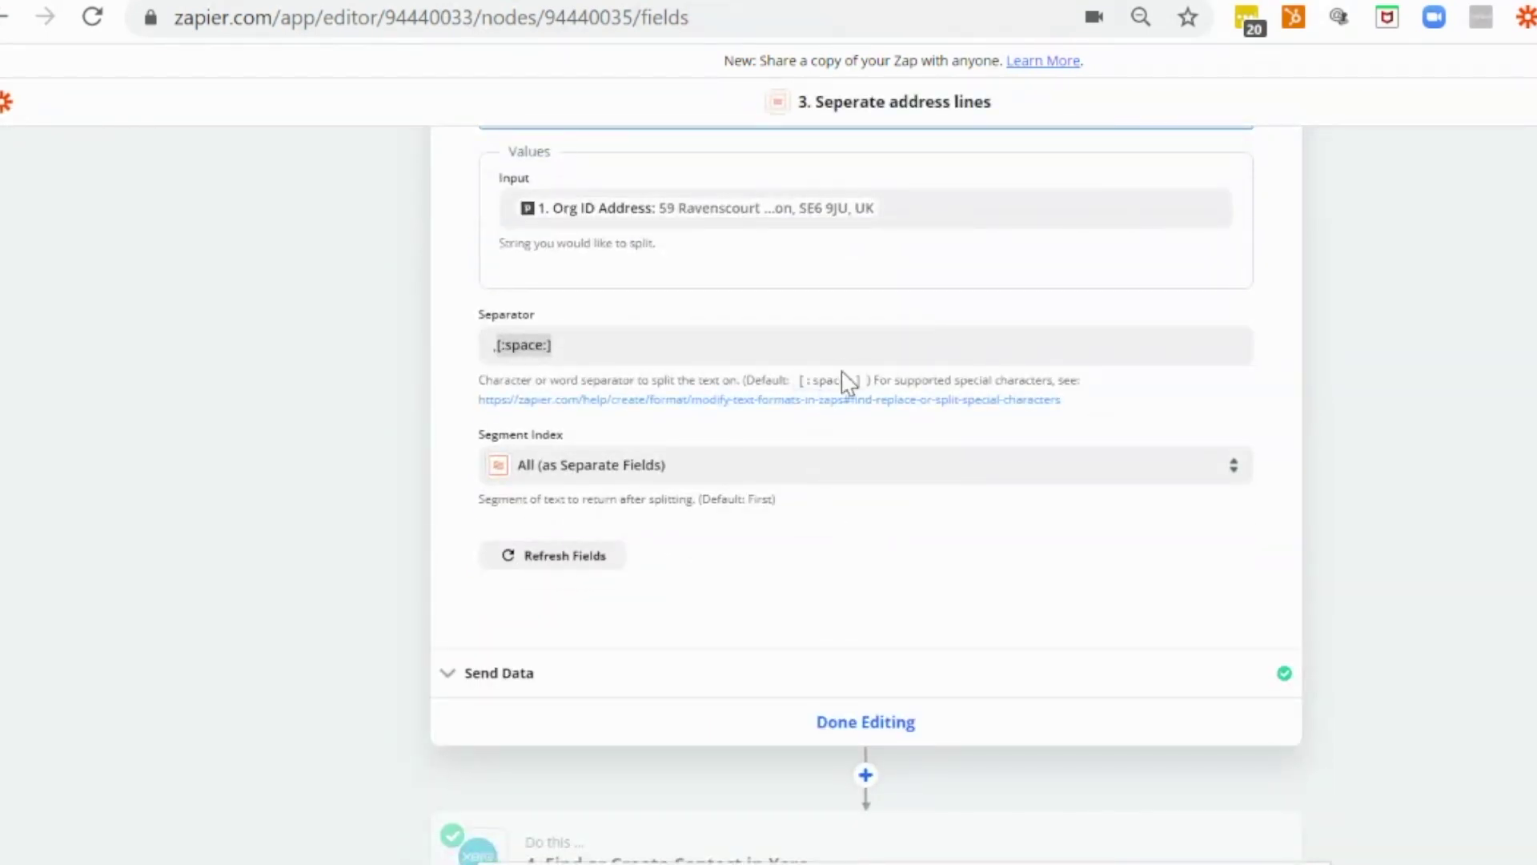
click(497, 345)
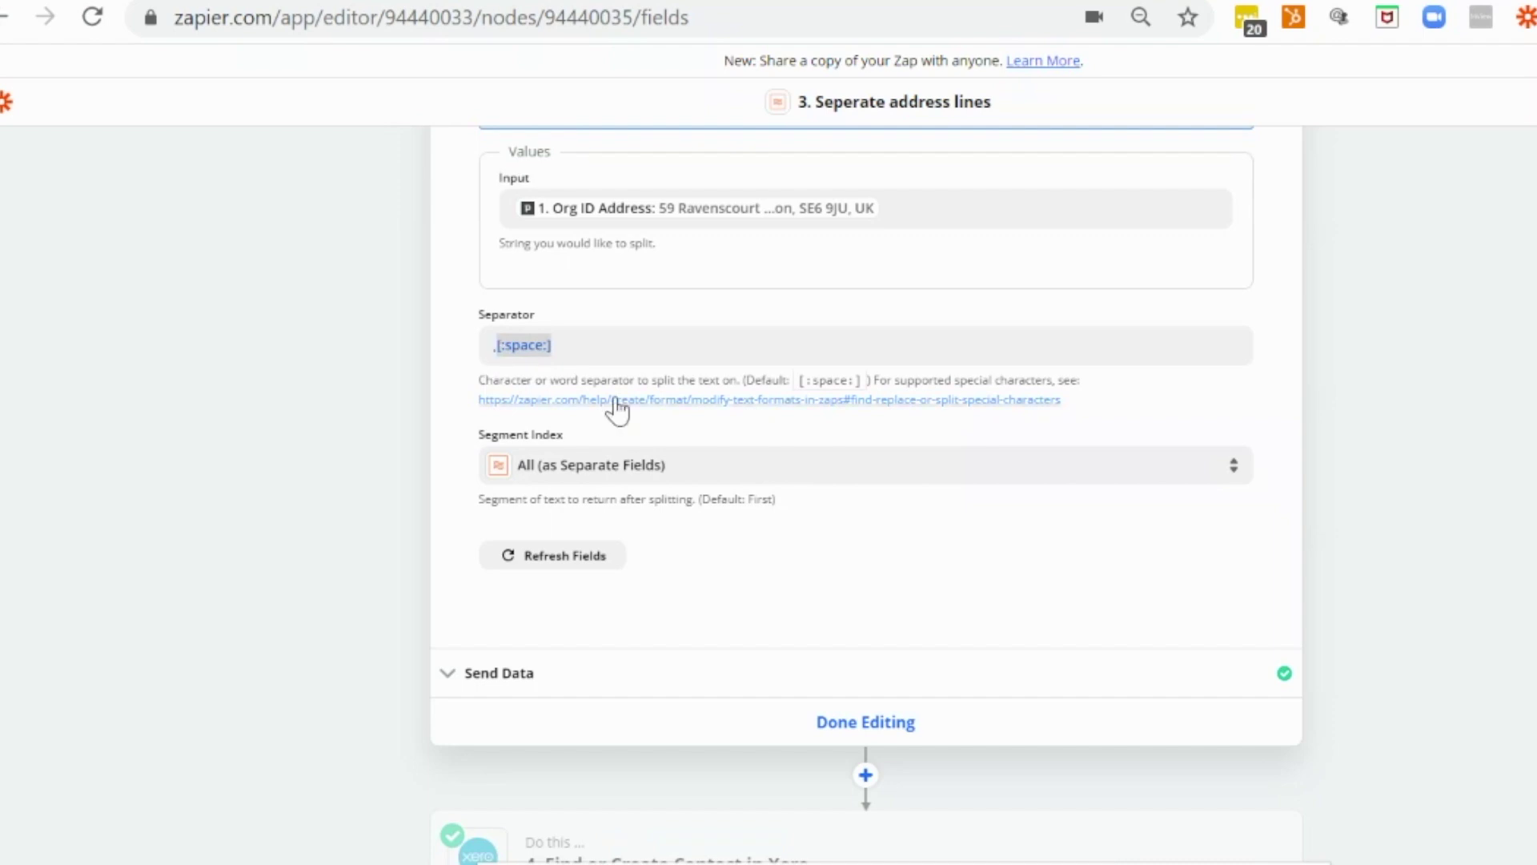
scroll(1071, 573, down, 2)
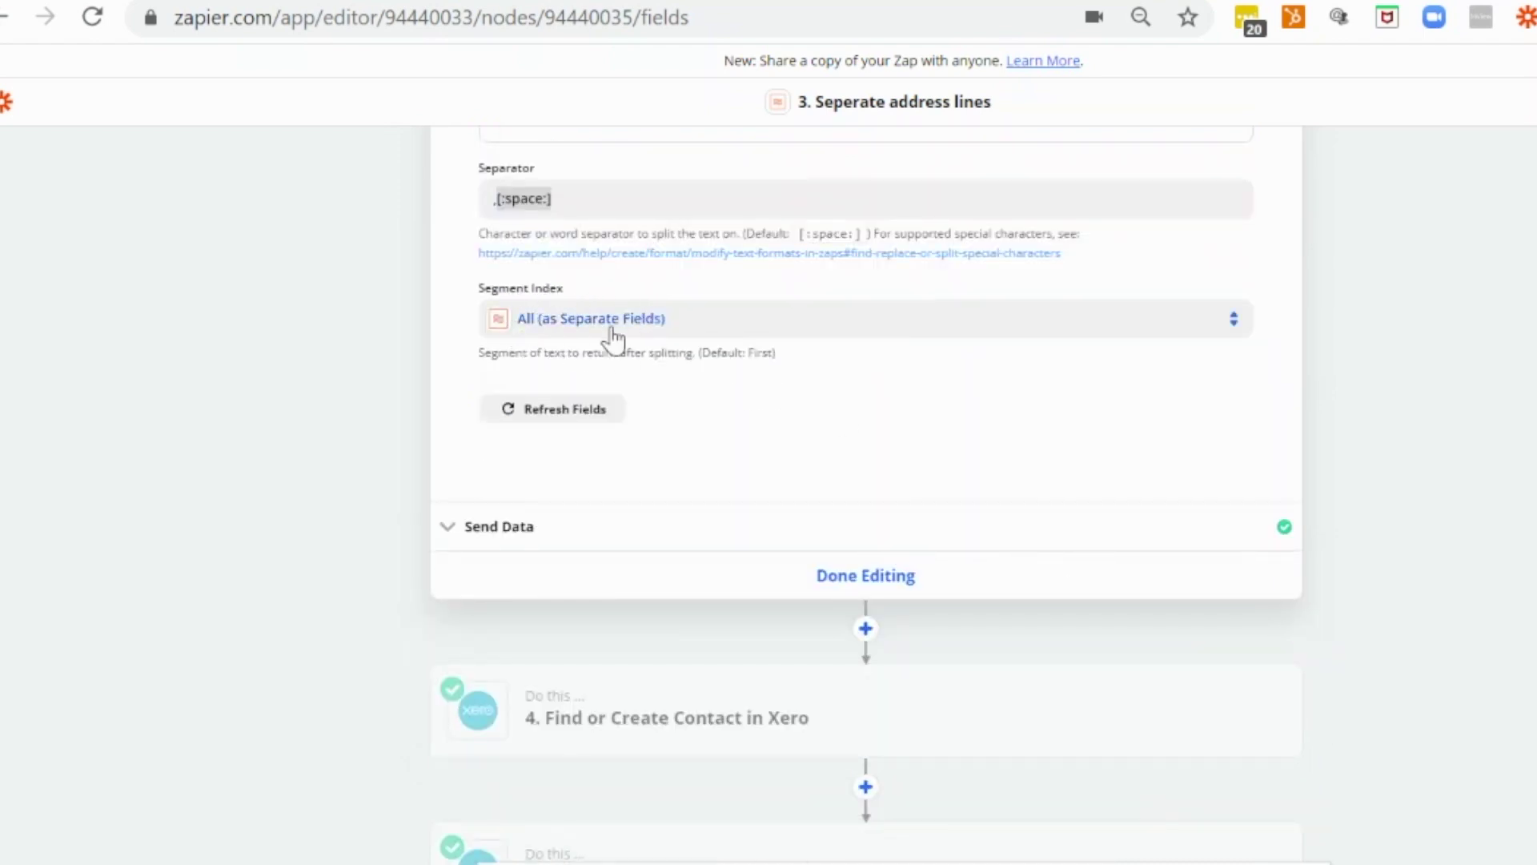
click(588, 551)
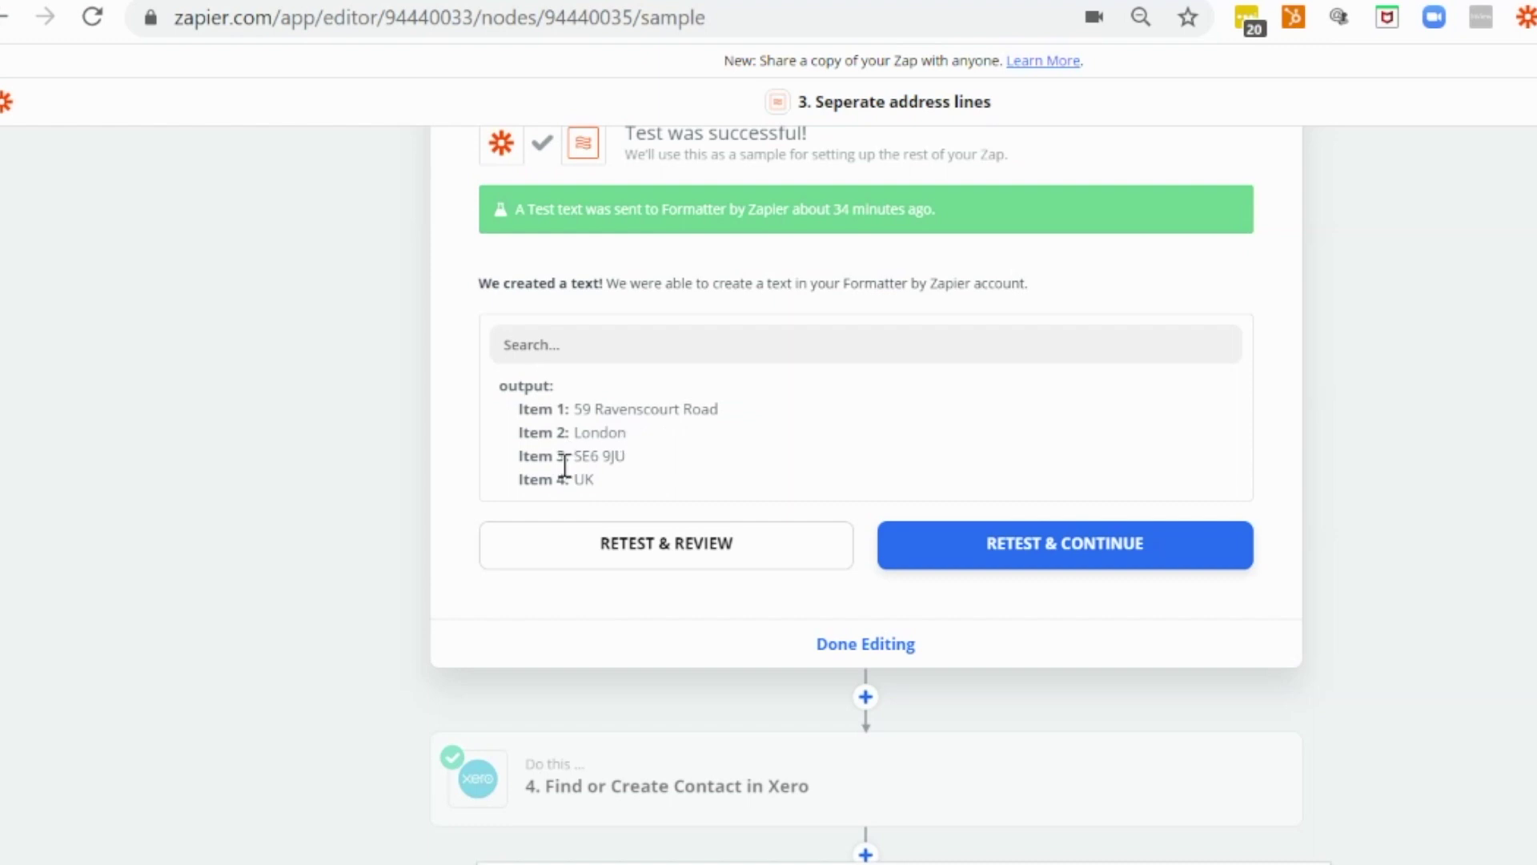
scroll(1433, 604, down, 3)
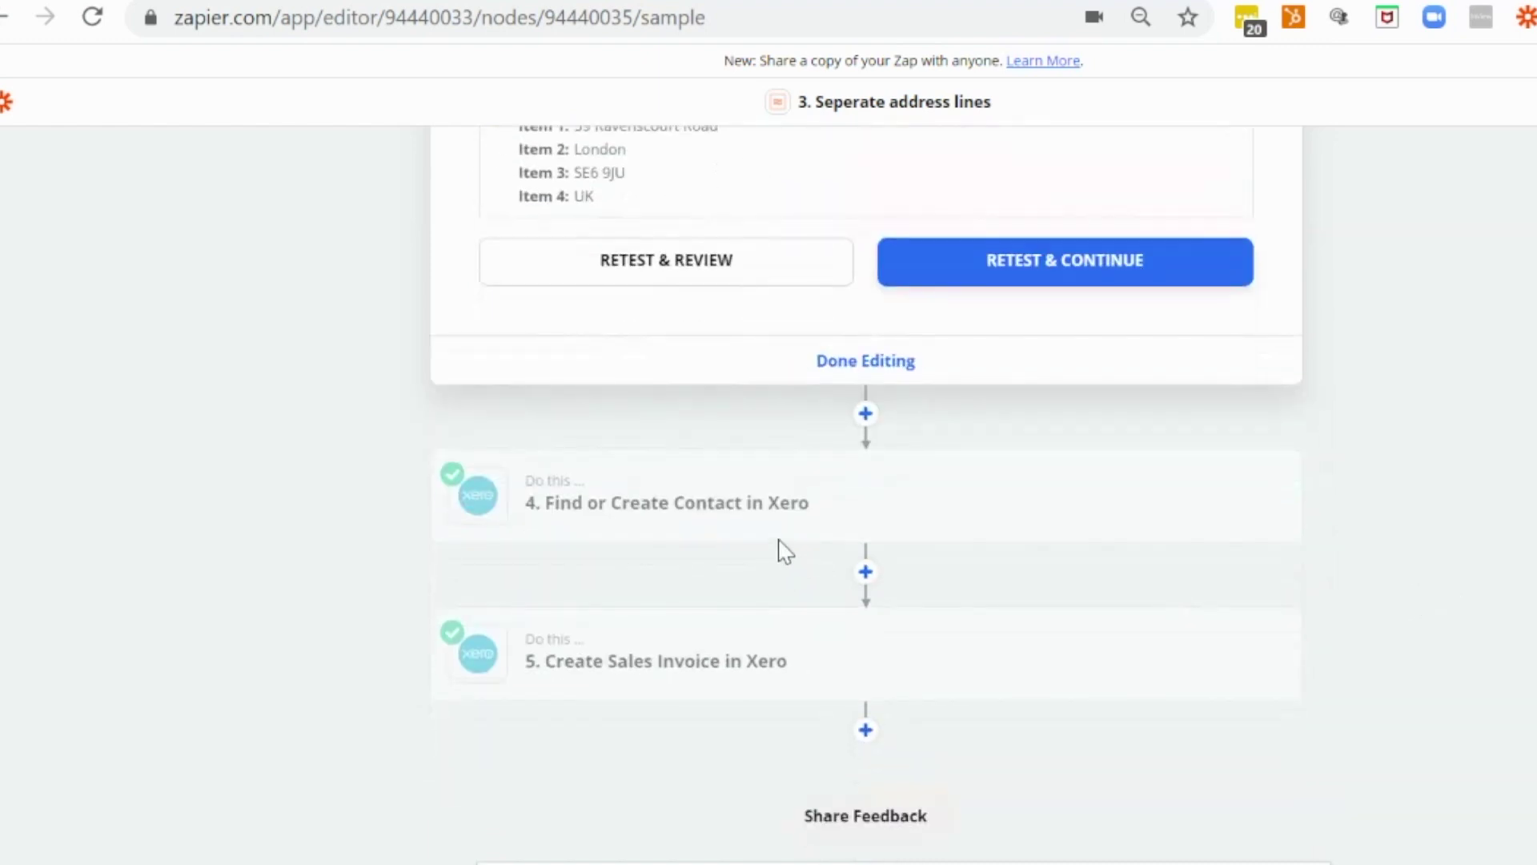
click(712, 533)
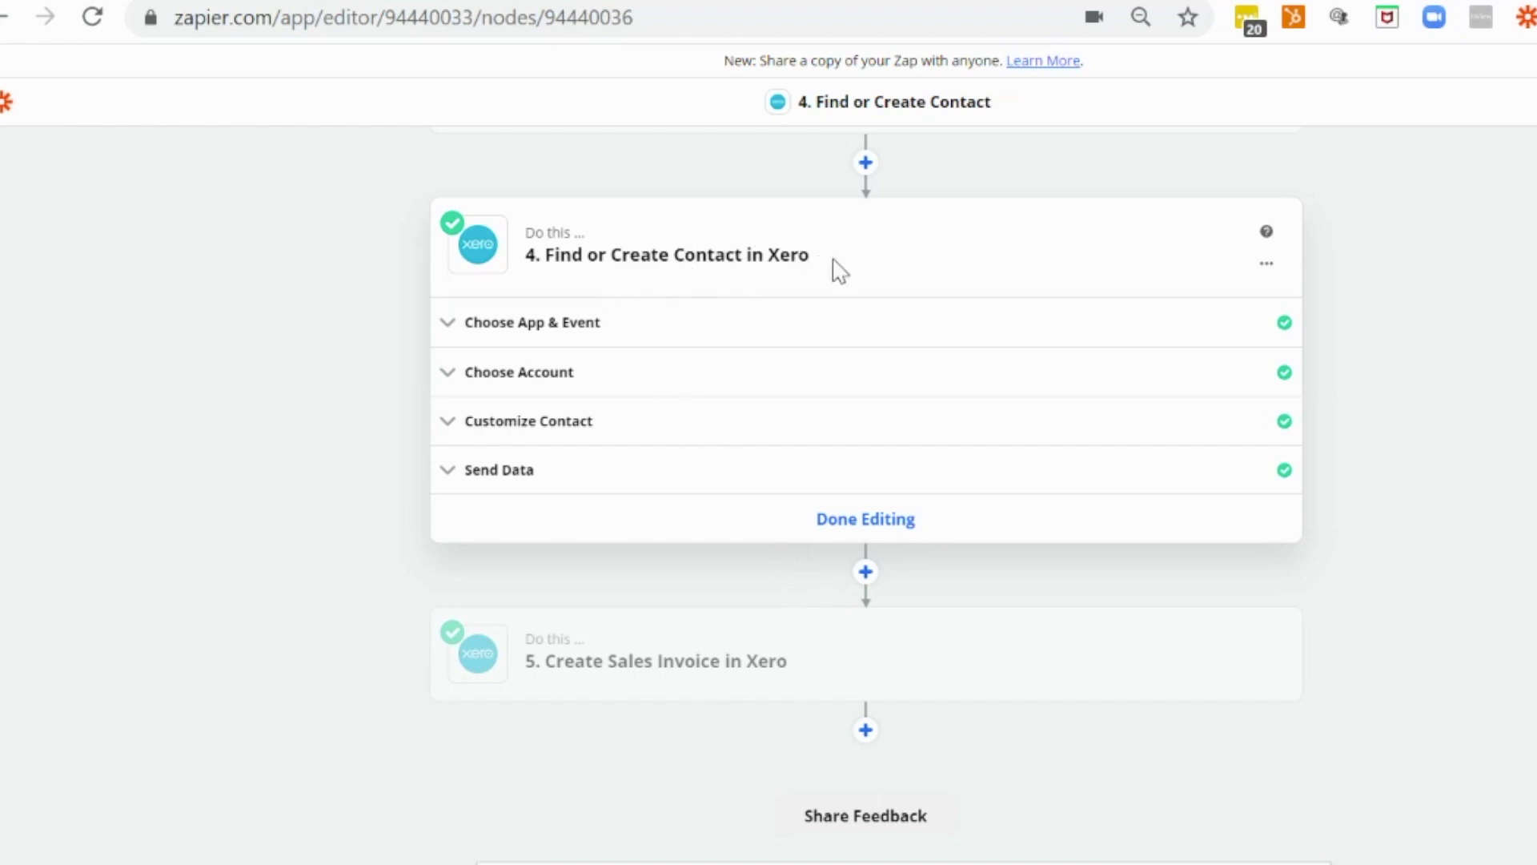
Step: Keep Xero's Find Contact action event and show step 4's Customize Contact settings
click(602, 324)
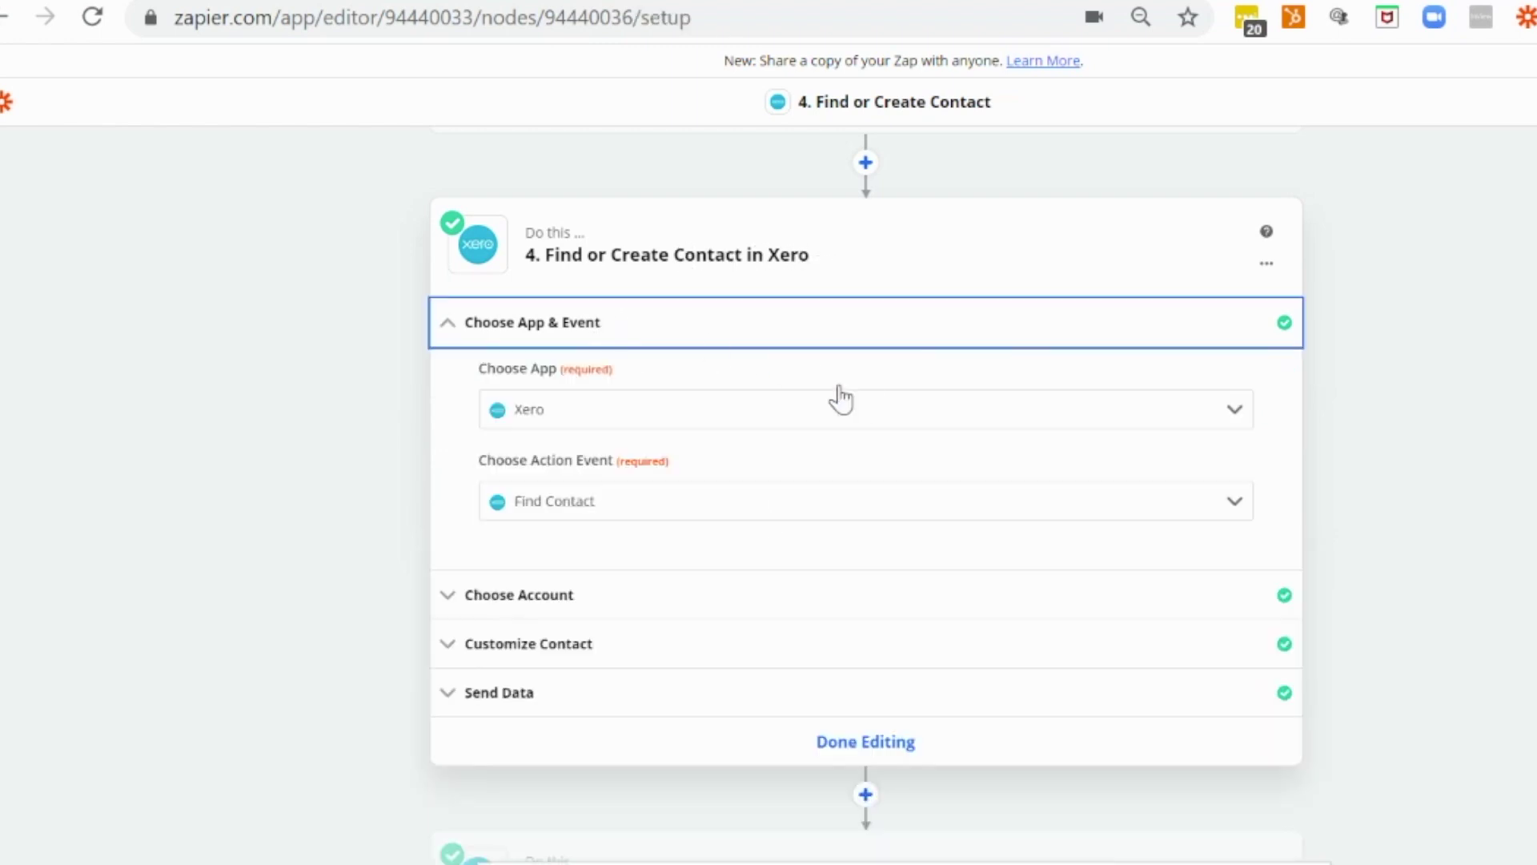
click(933, 504)
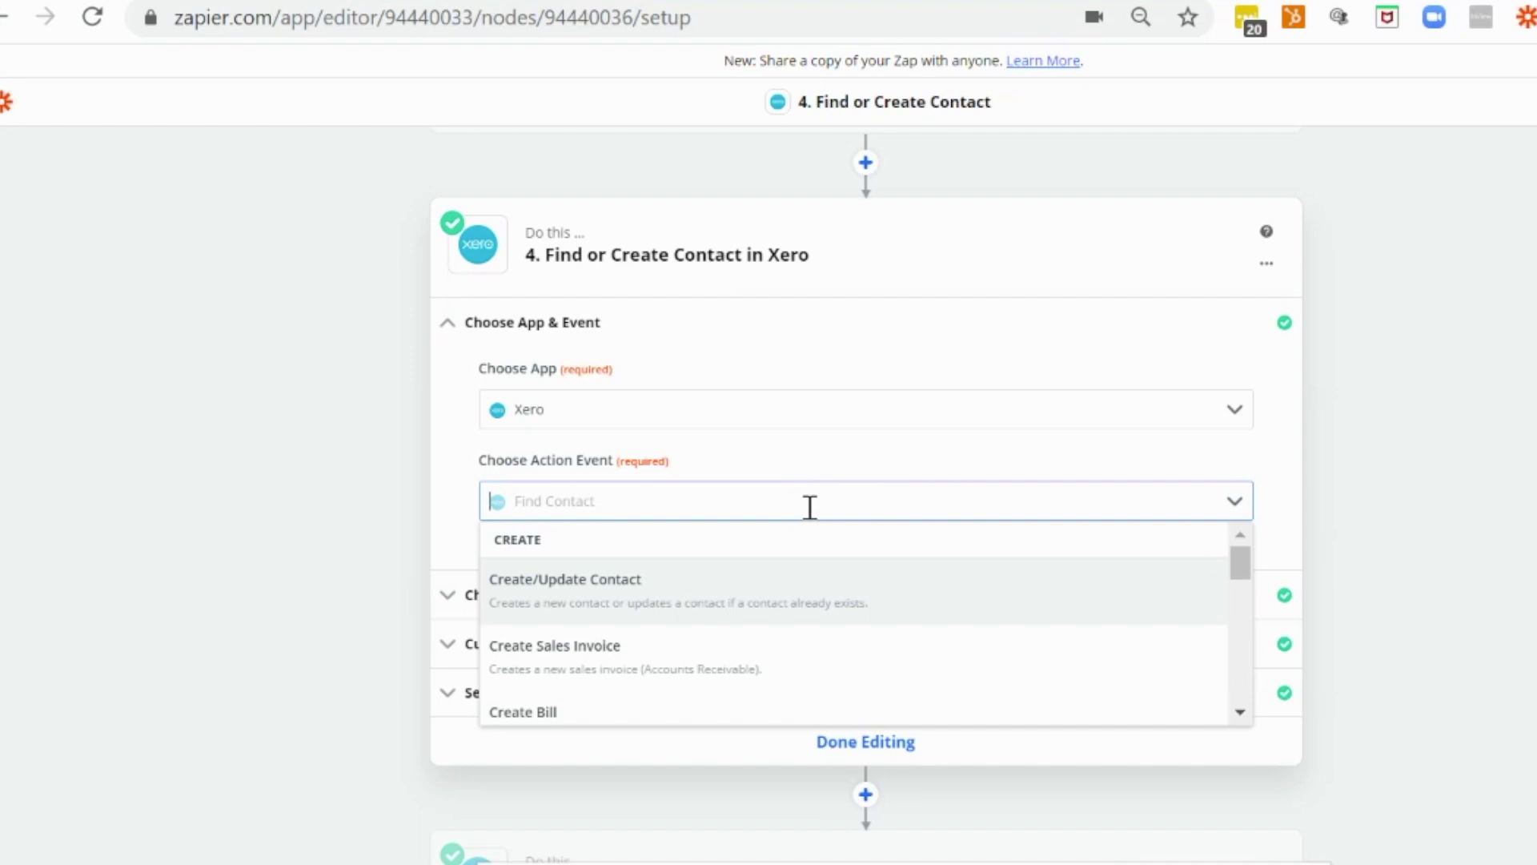
click(1273, 501)
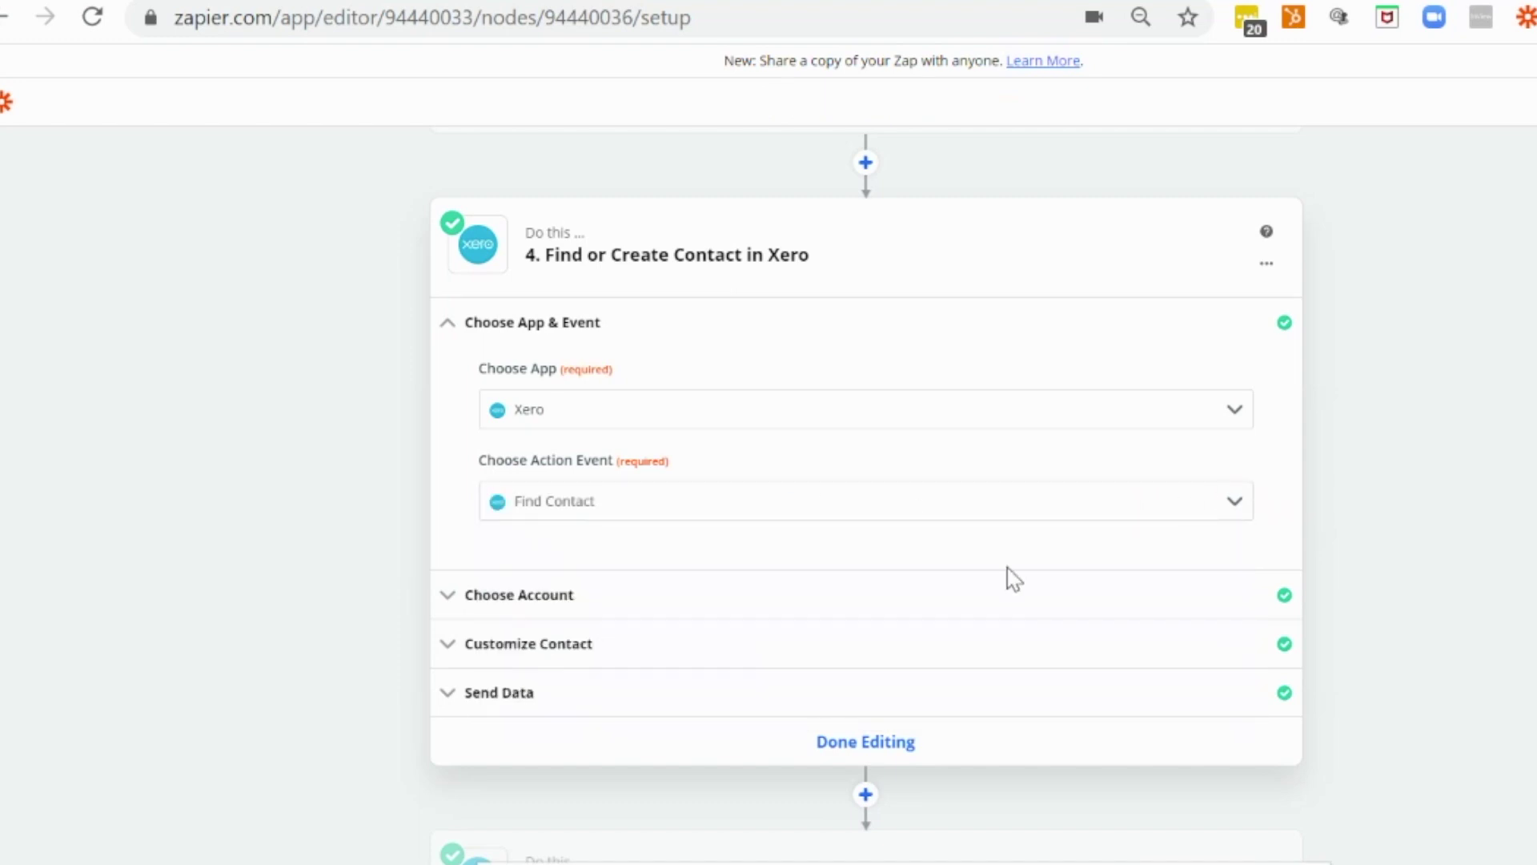
scroll(920, 580, down, 2)
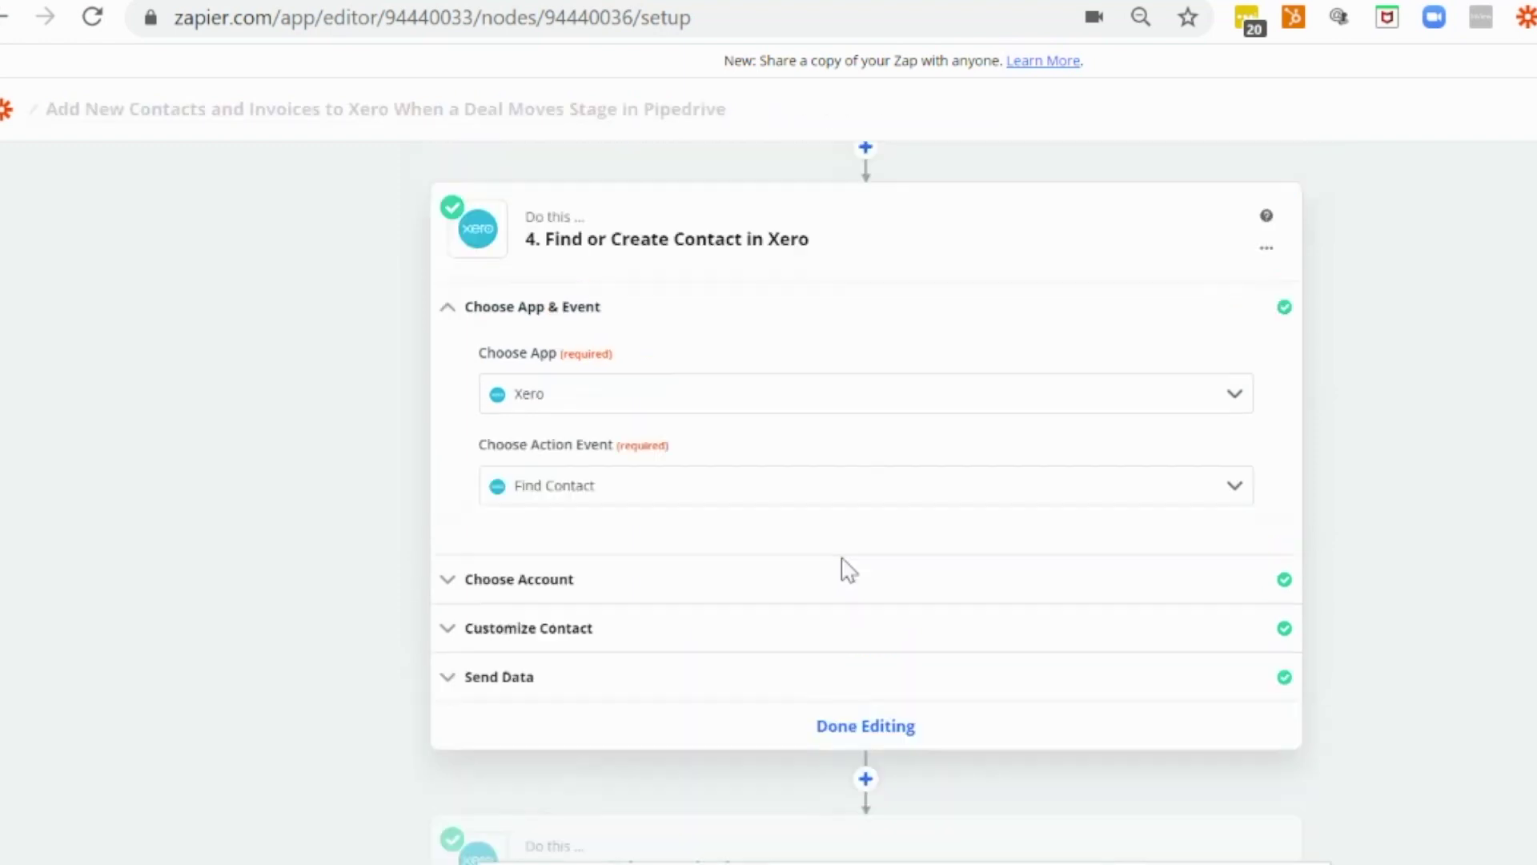
click(826, 526)
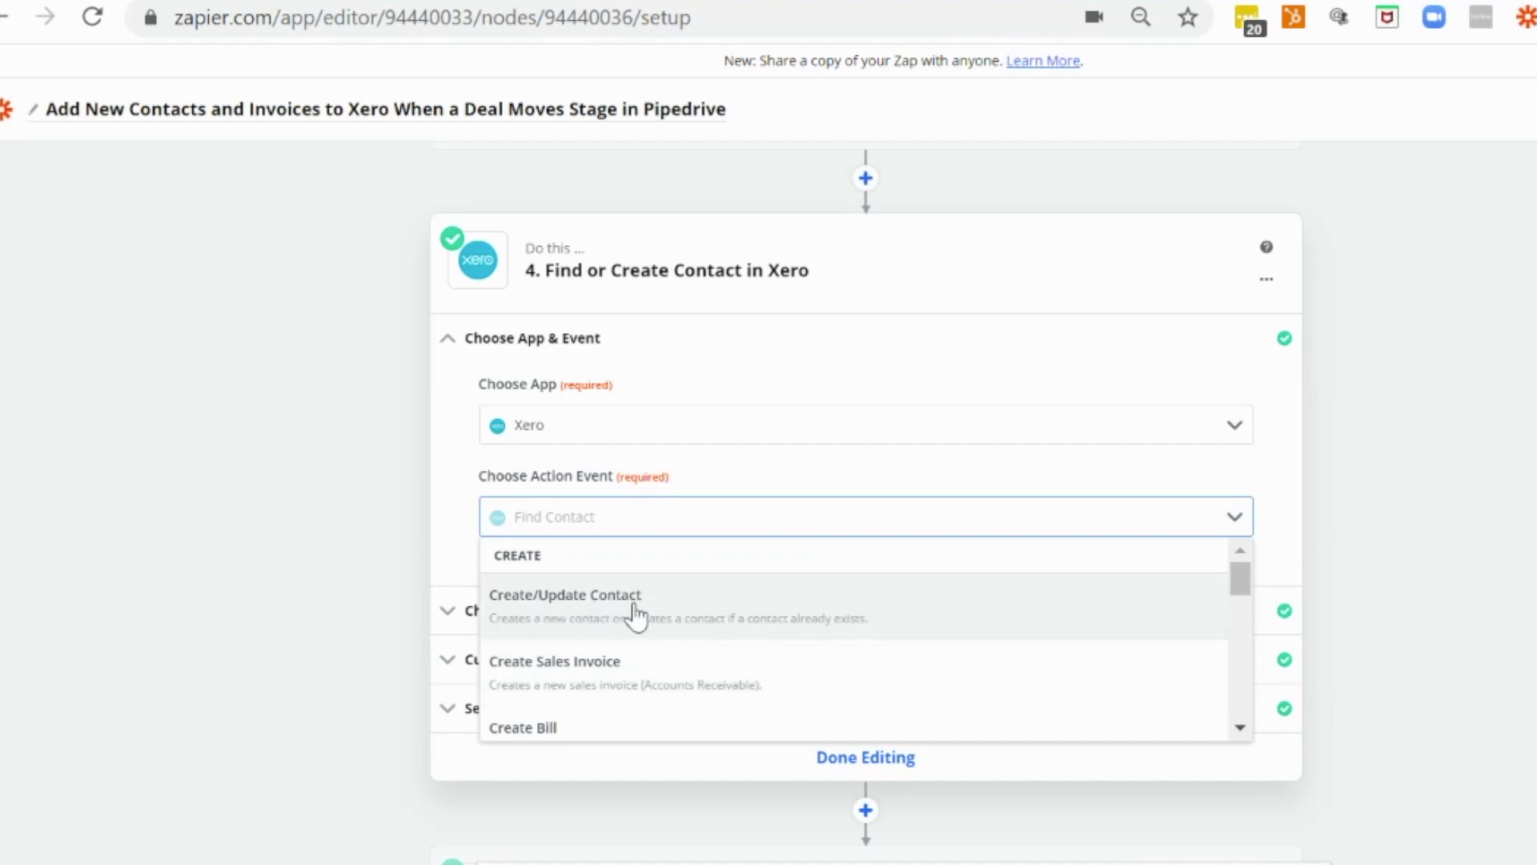
click(1285, 522)
scroll(881, 592, down, 2)
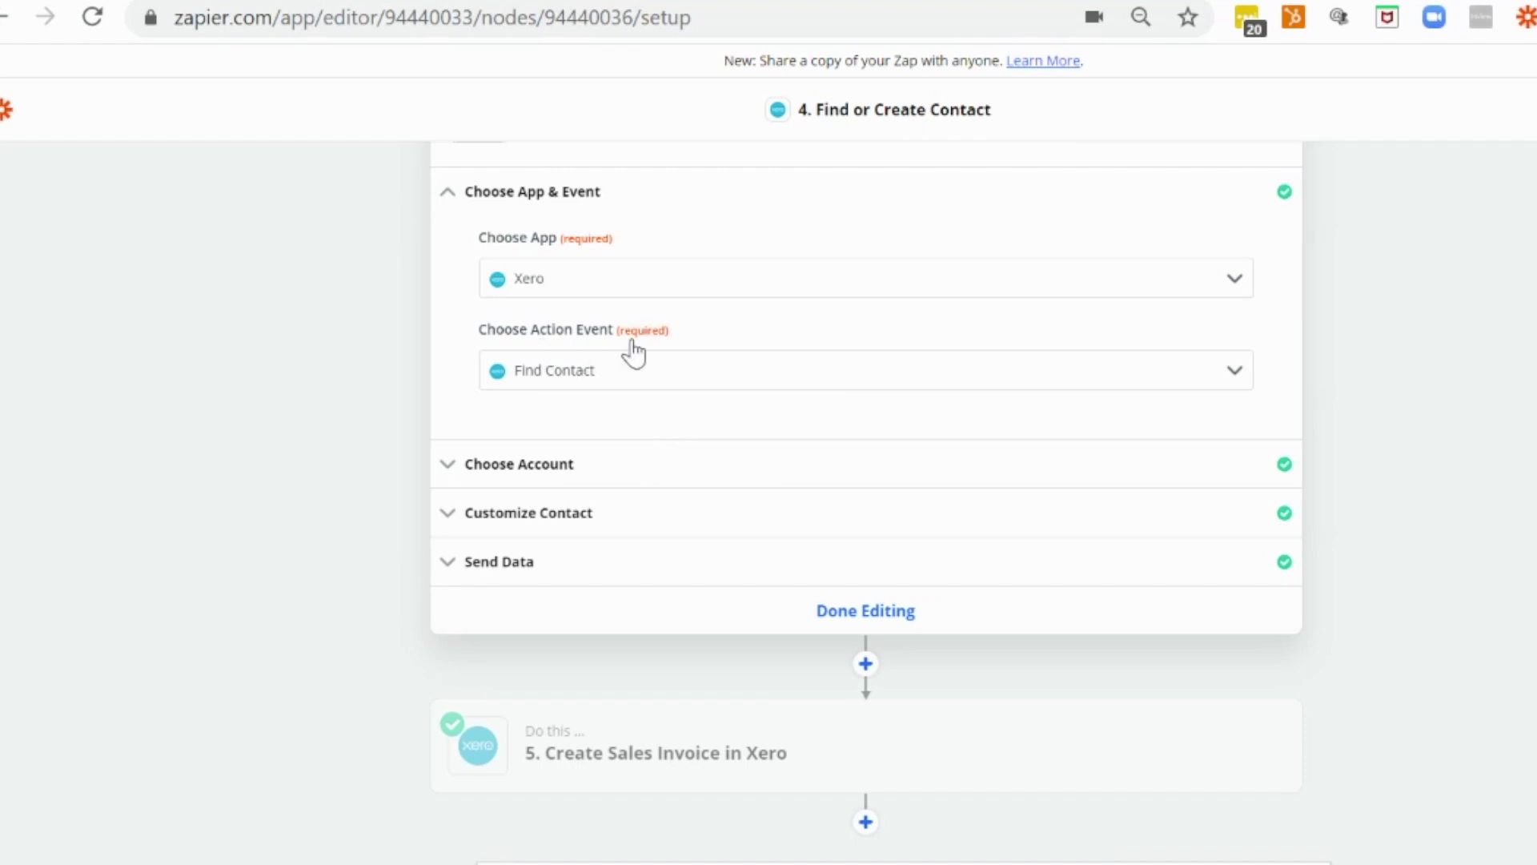
click(561, 525)
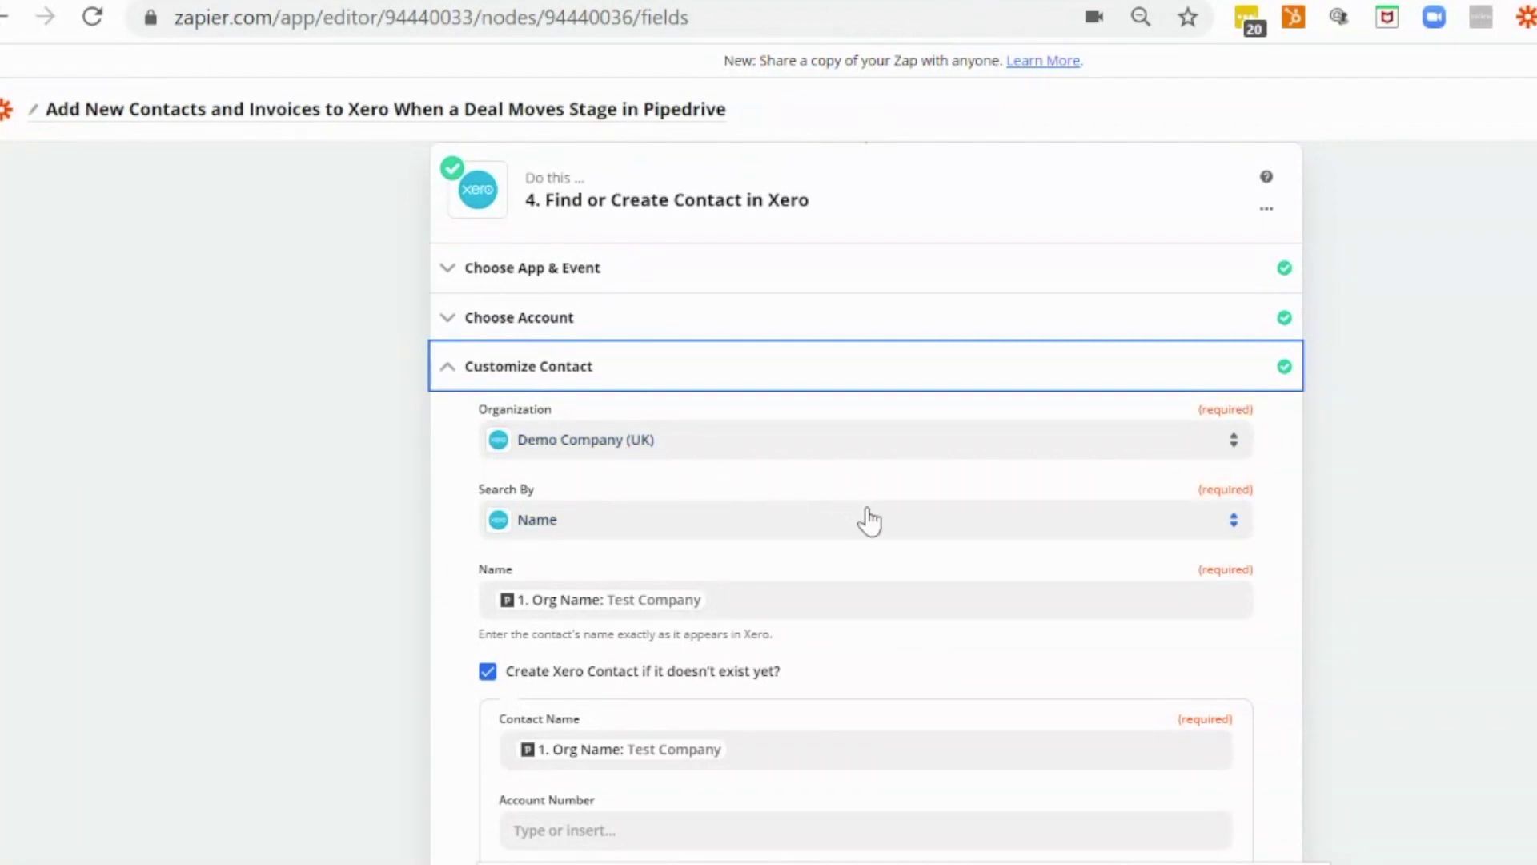
Step: Scroll through step 4's contact field mappings drawn from the name and address steps
scroll(869, 522, down, 2)
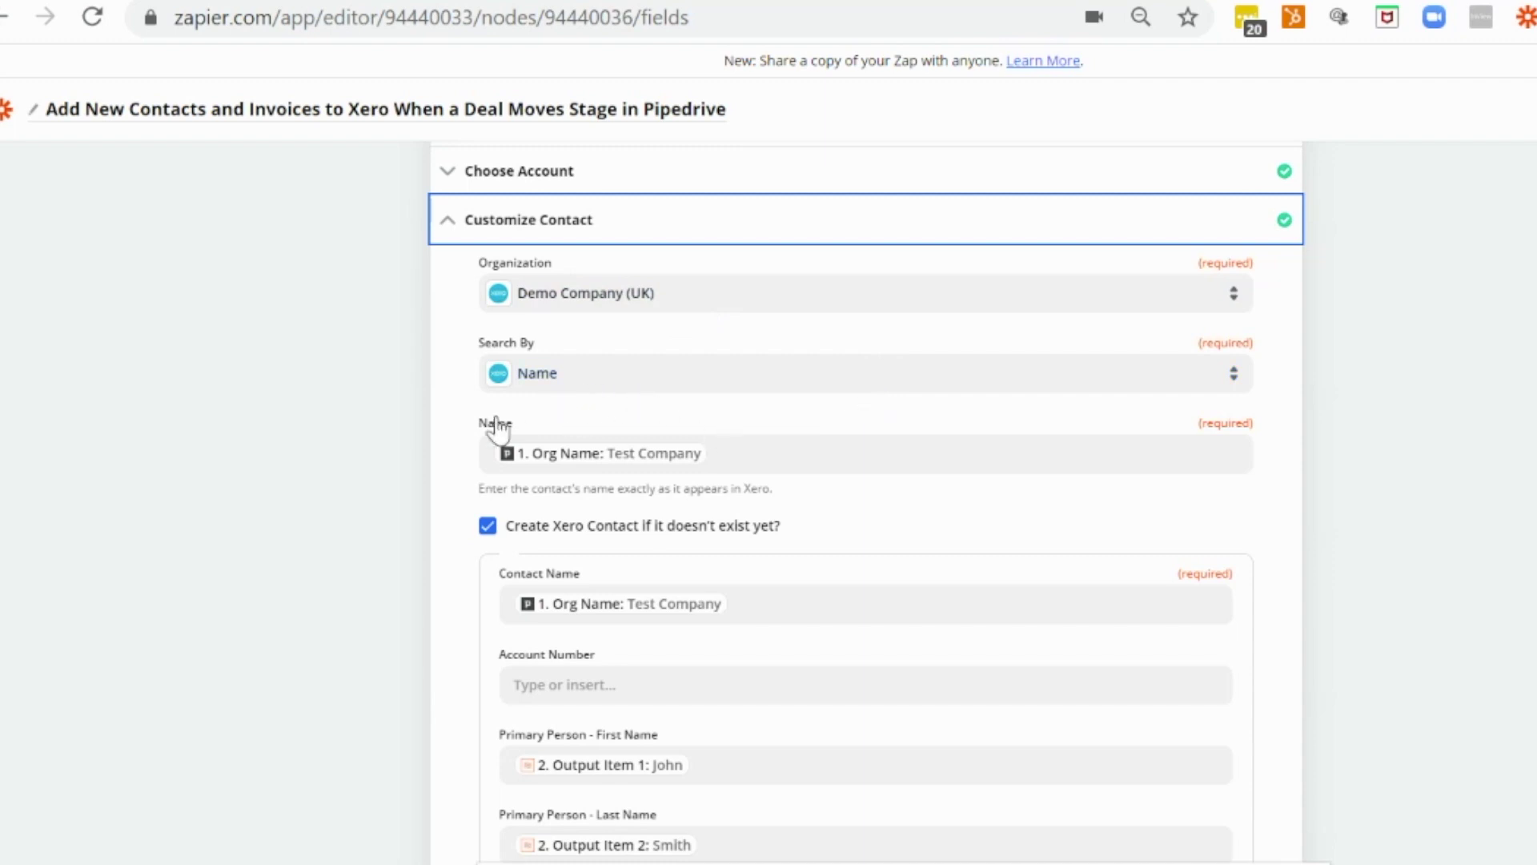
scroll(926, 457, down, 2)
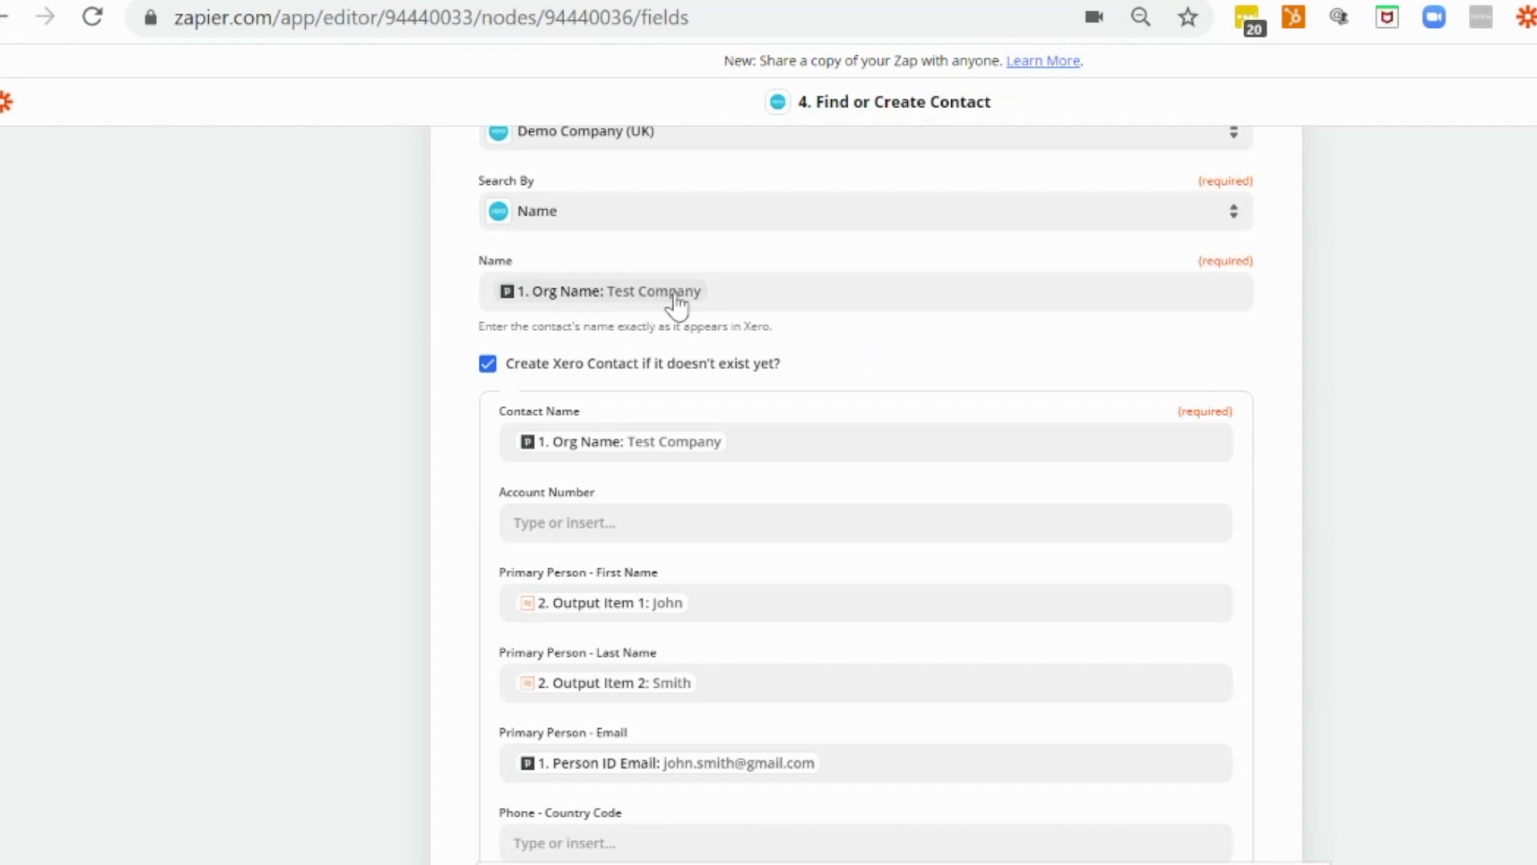
scroll(880, 528, down, 2)
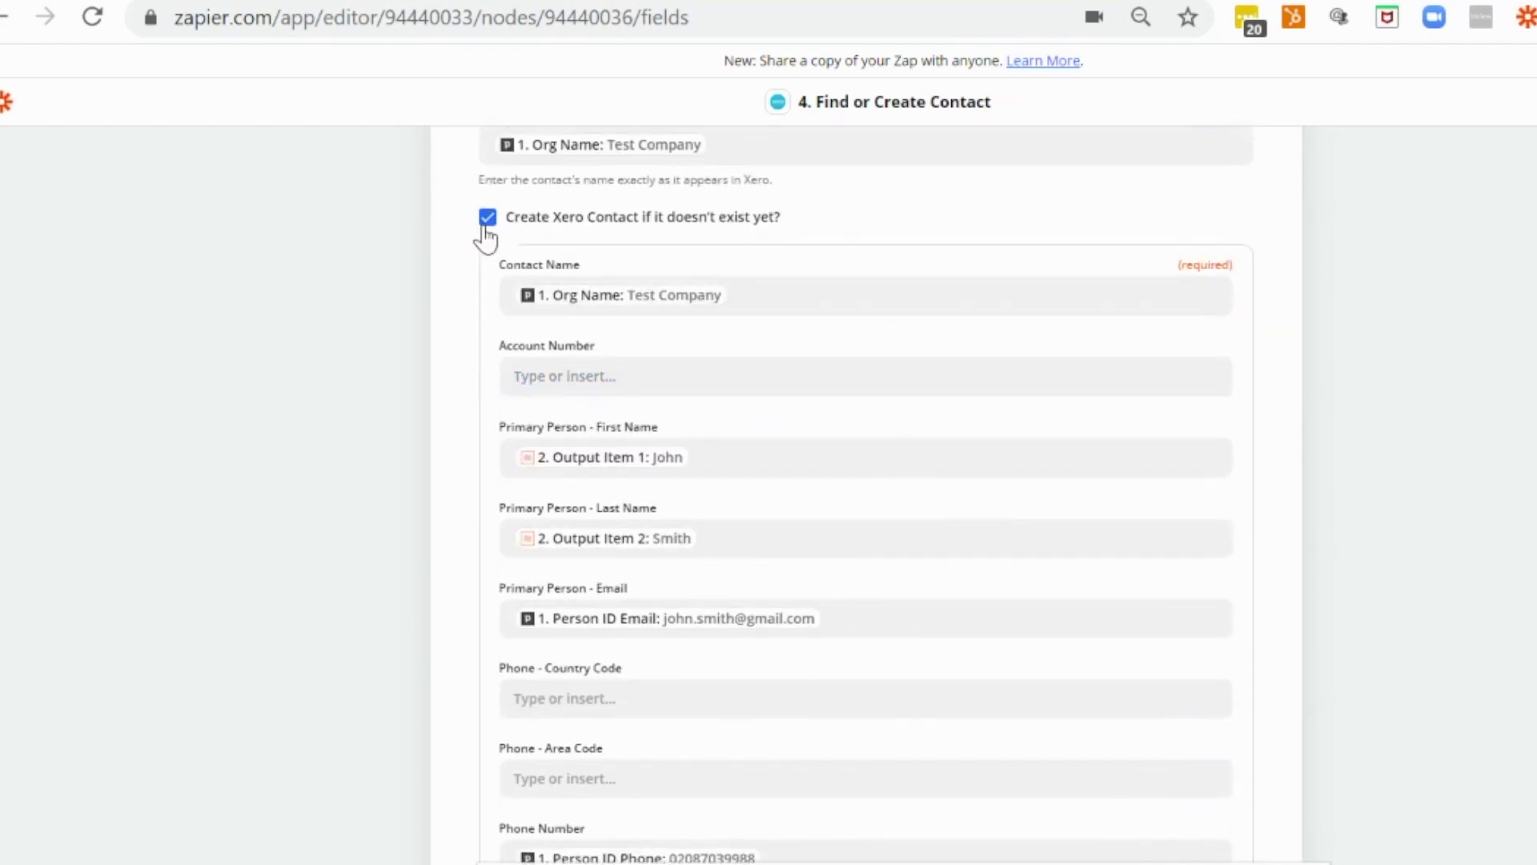
scroll(875, 315, down, 2)
scroll(704, 320, up, 2)
scroll(869, 520, down, 2)
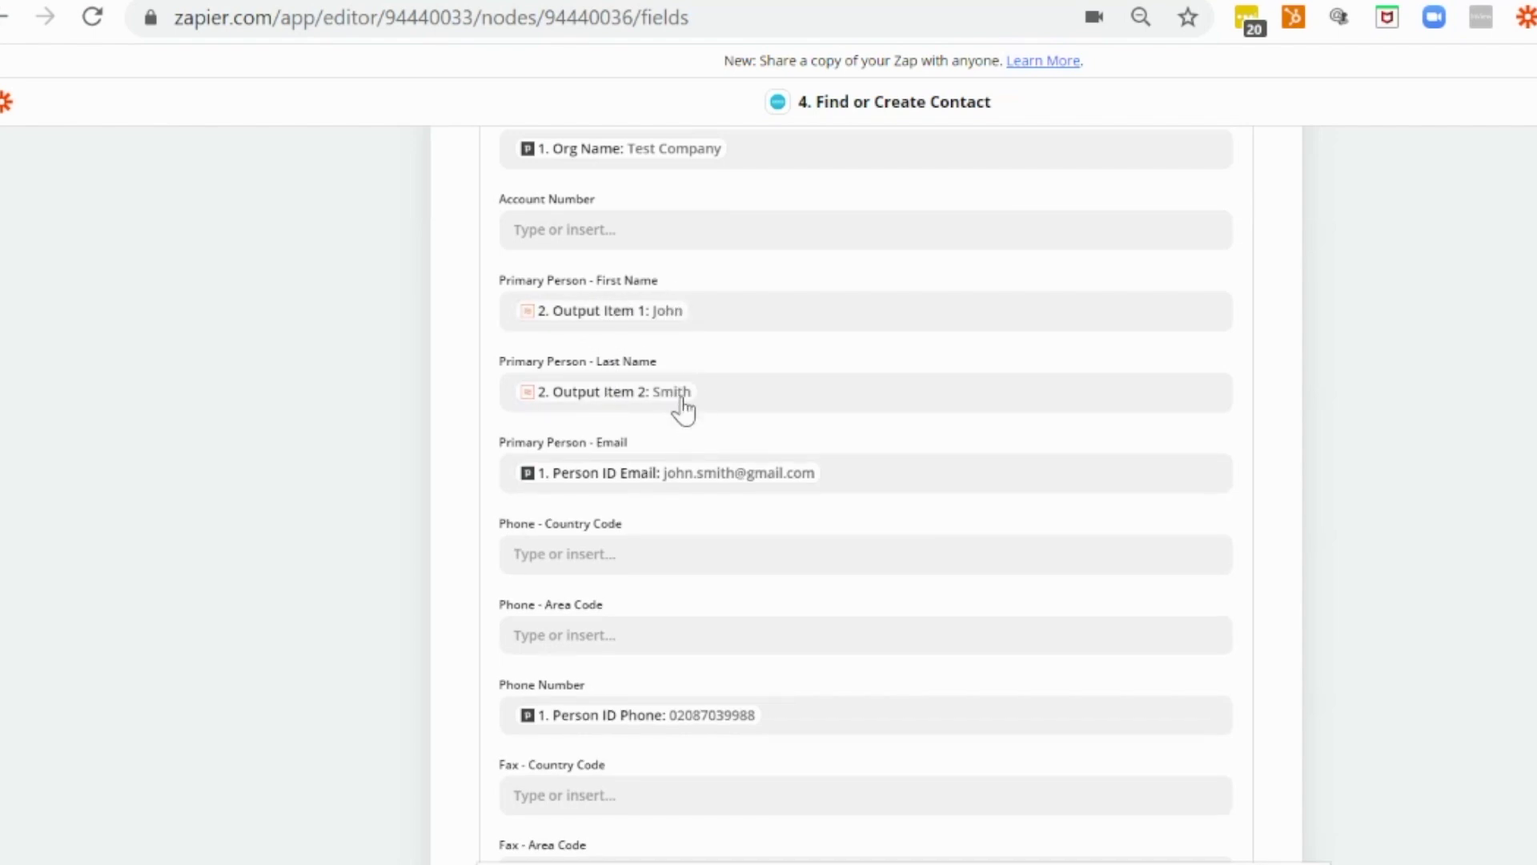
scroll(834, 484, down, 2)
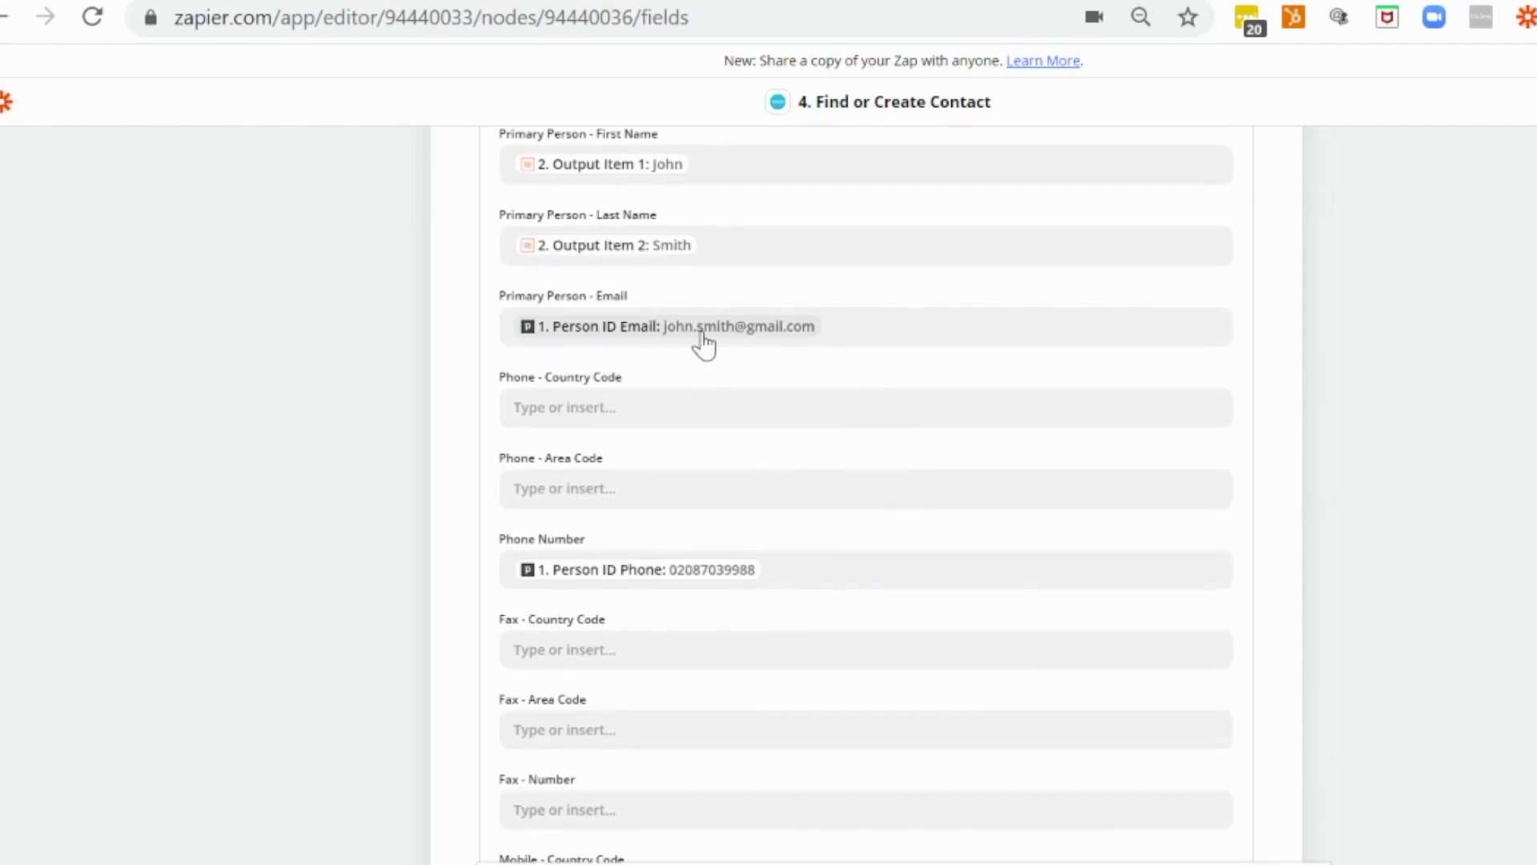
scroll(806, 366, down, 2)
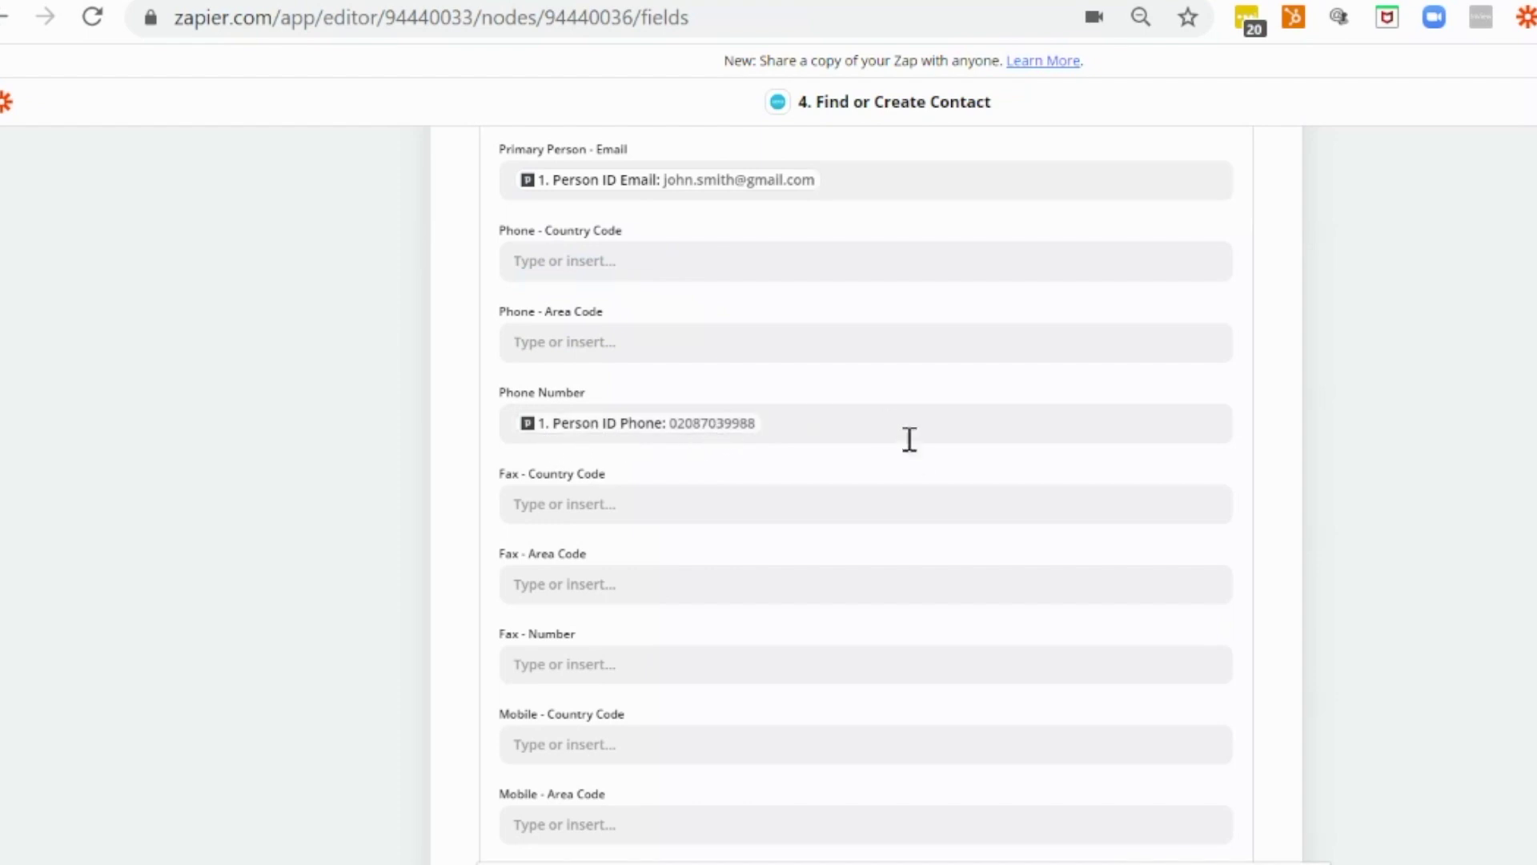
scroll(903, 496, down, 8)
scroll(902, 487, down, 6)
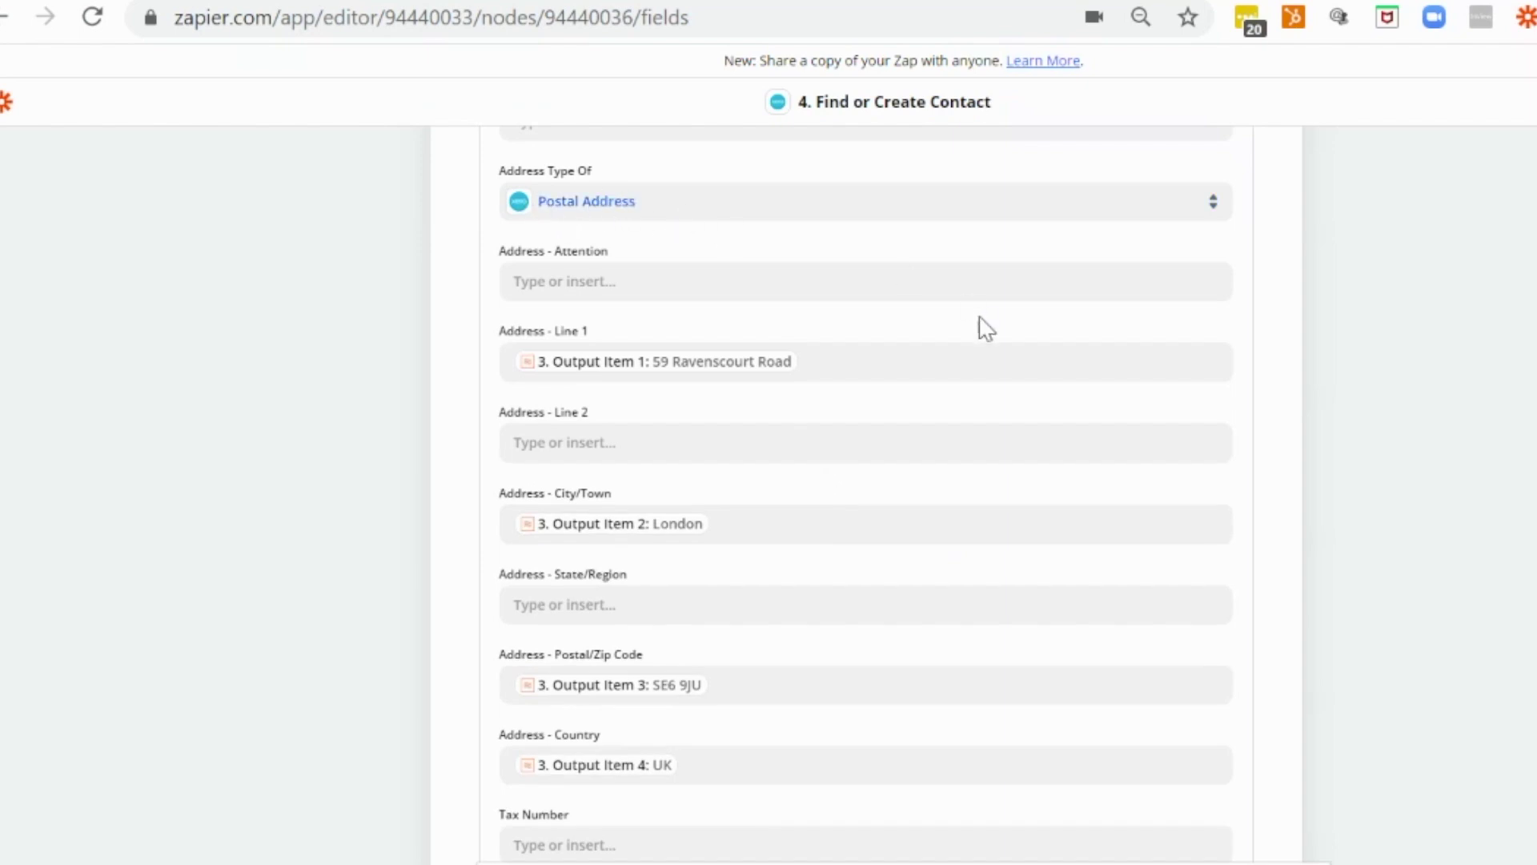
scroll(975, 364, down, 2)
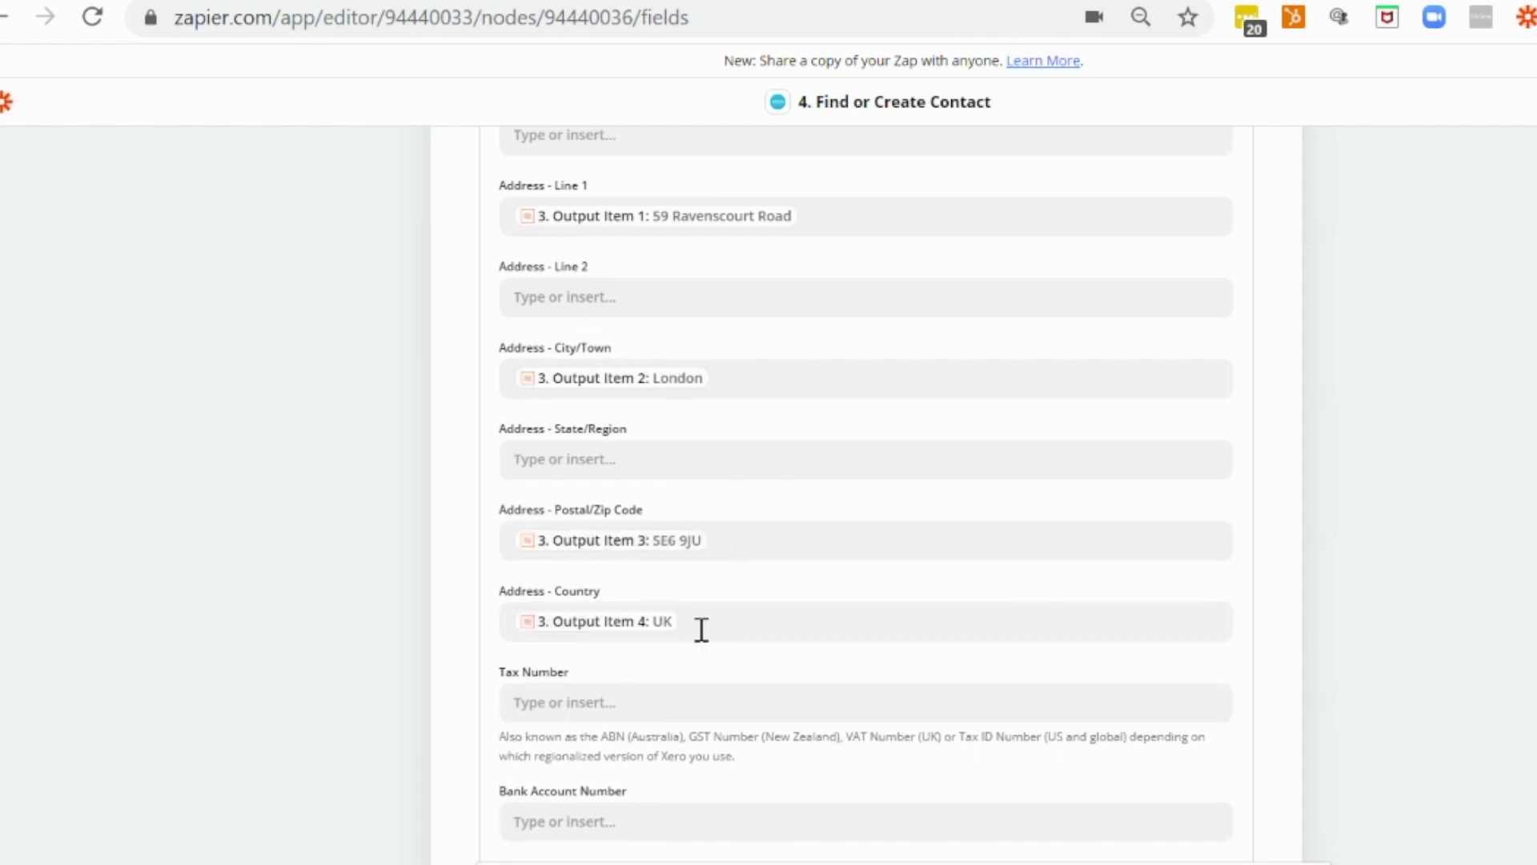
scroll(933, 617, down, 2)
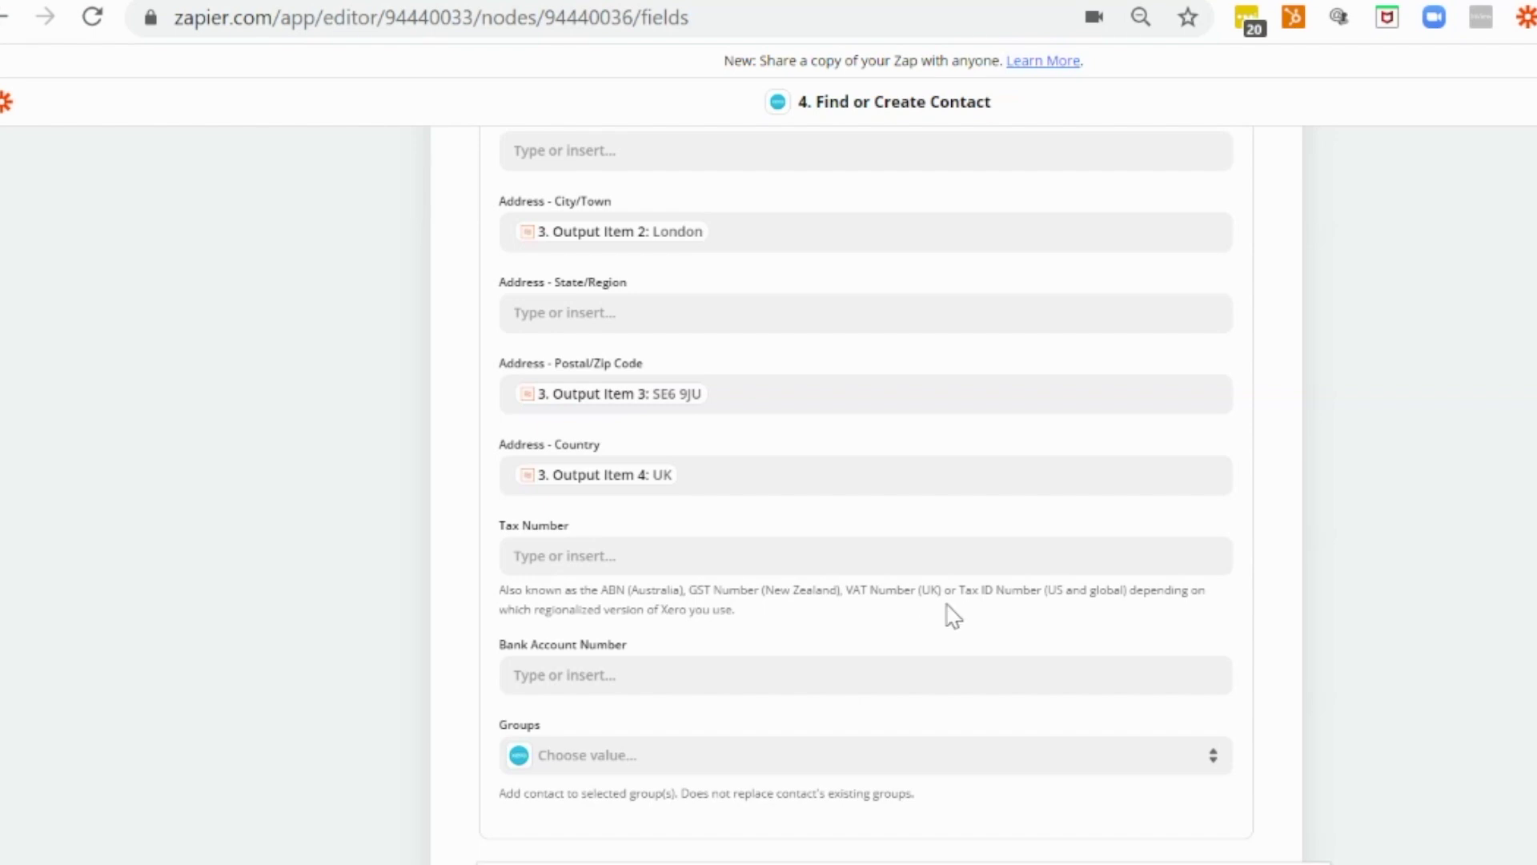
scroll(952, 615, up, 2)
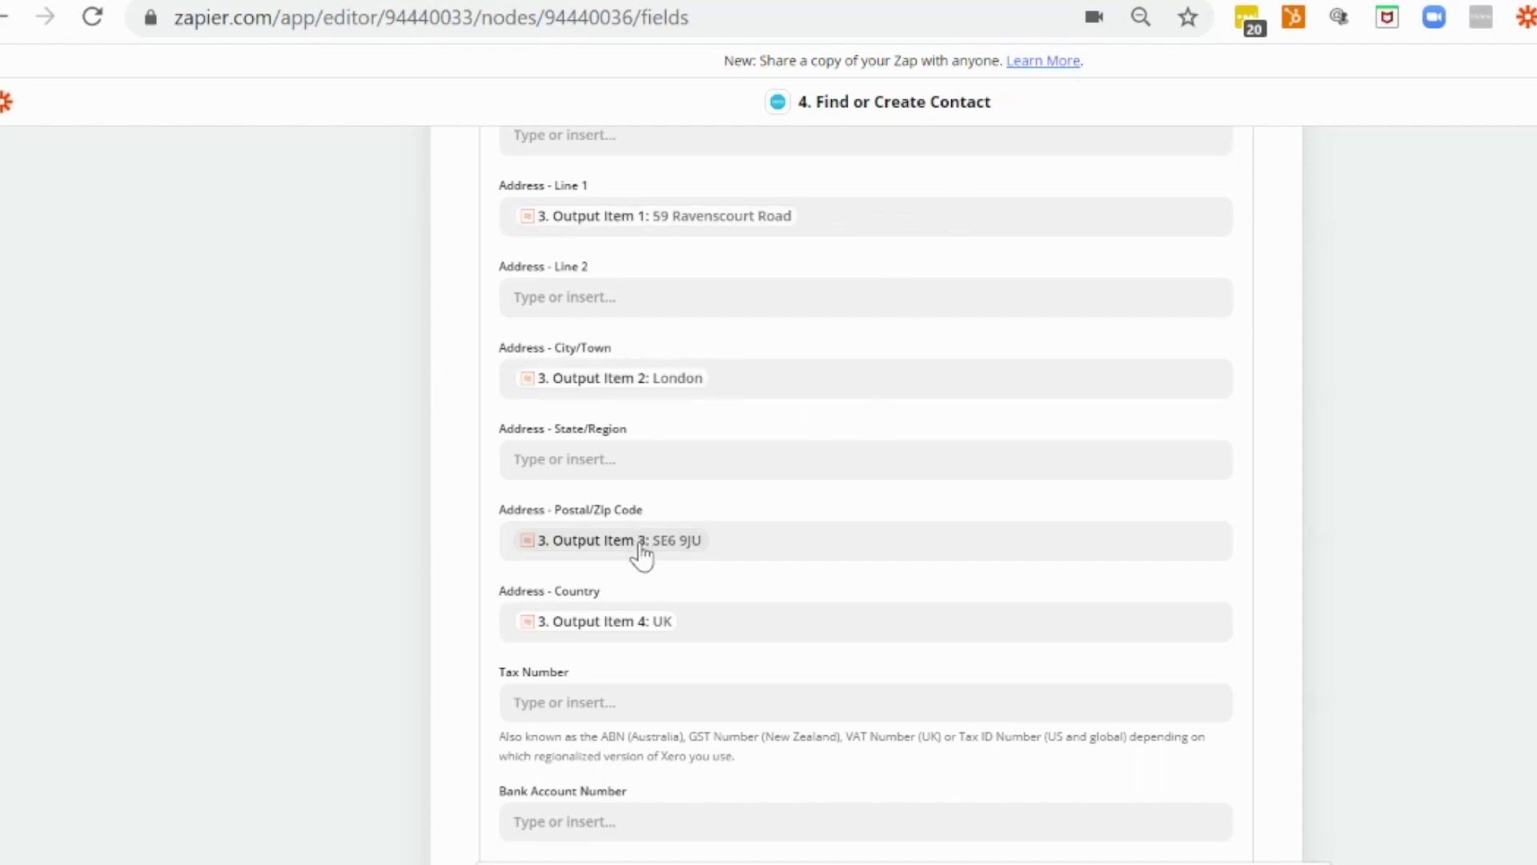
scroll(1031, 695, down, 3)
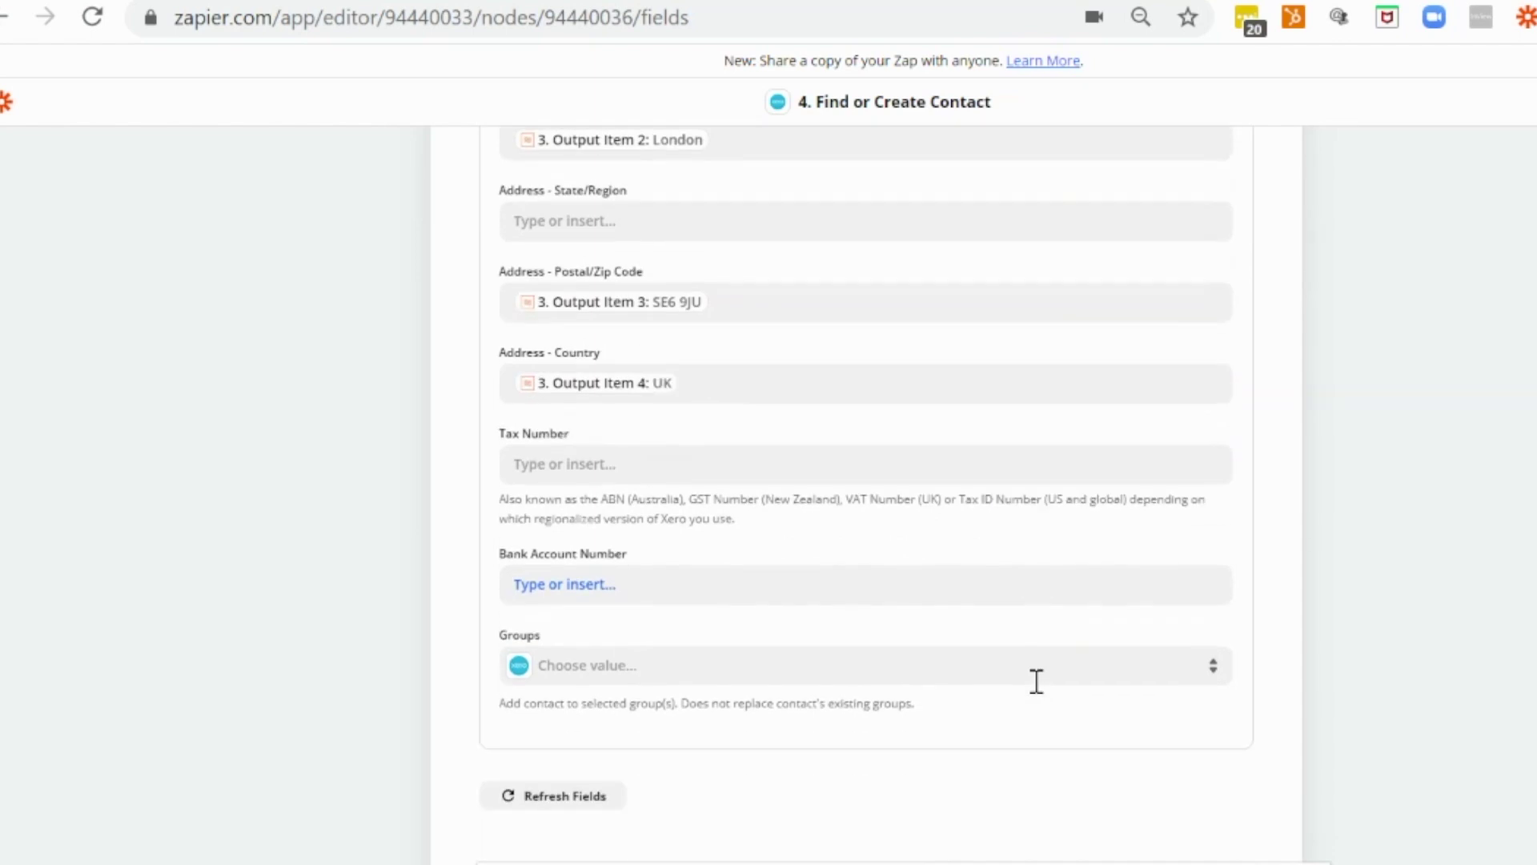
scroll(1036, 684, down, 1)
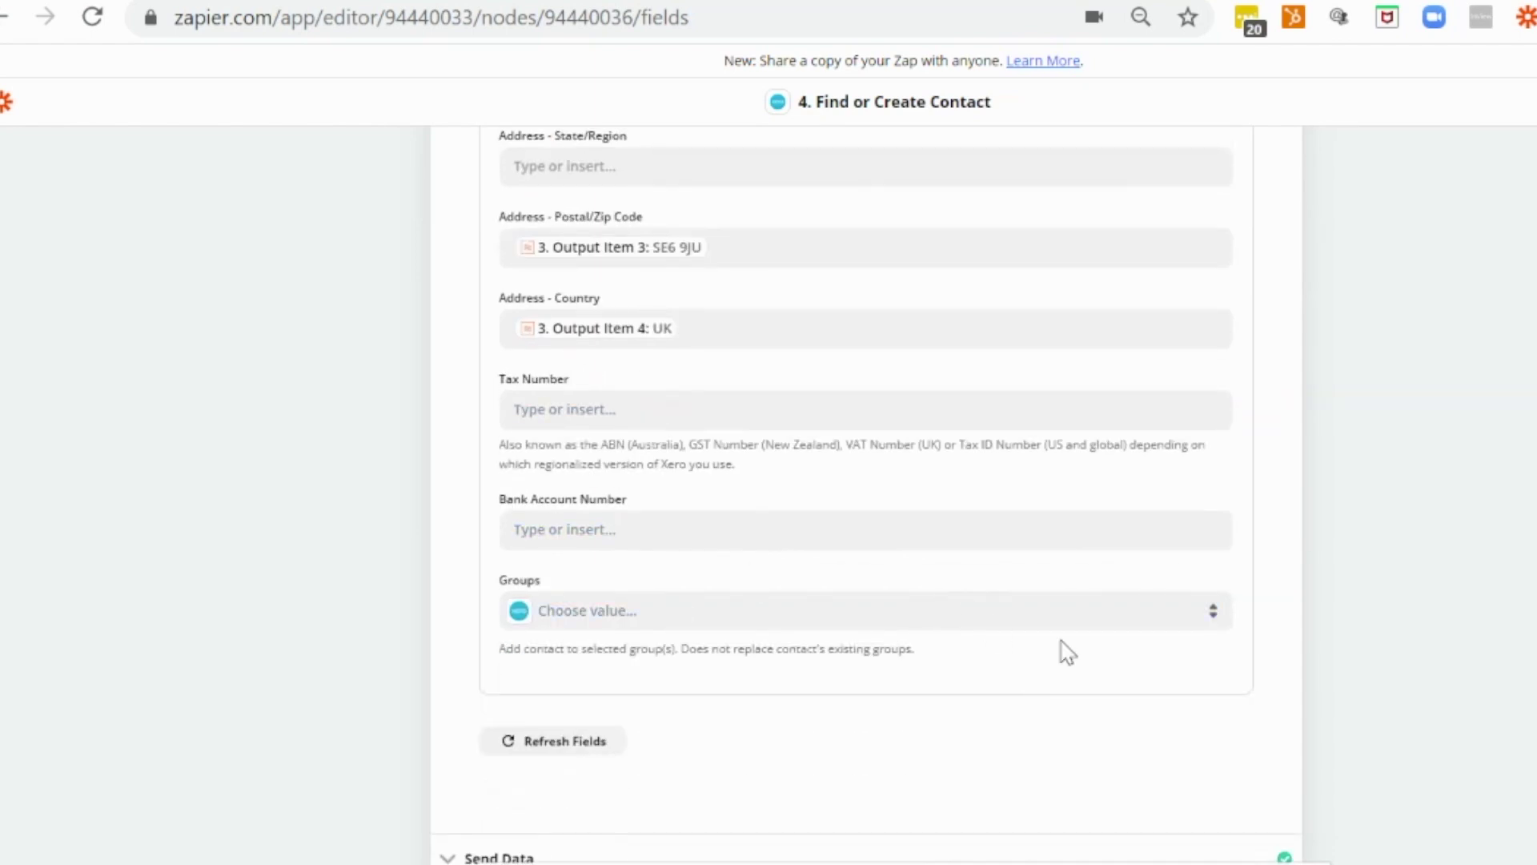
scroll(1067, 652, down, 2)
scroll(1054, 649, up, 4)
scroll(1053, 650, down, 2)
scroll(1145, 622, down, 4)
Step: Show the contact lookup test, which found Test Company in Xero with the split address
click(566, 578)
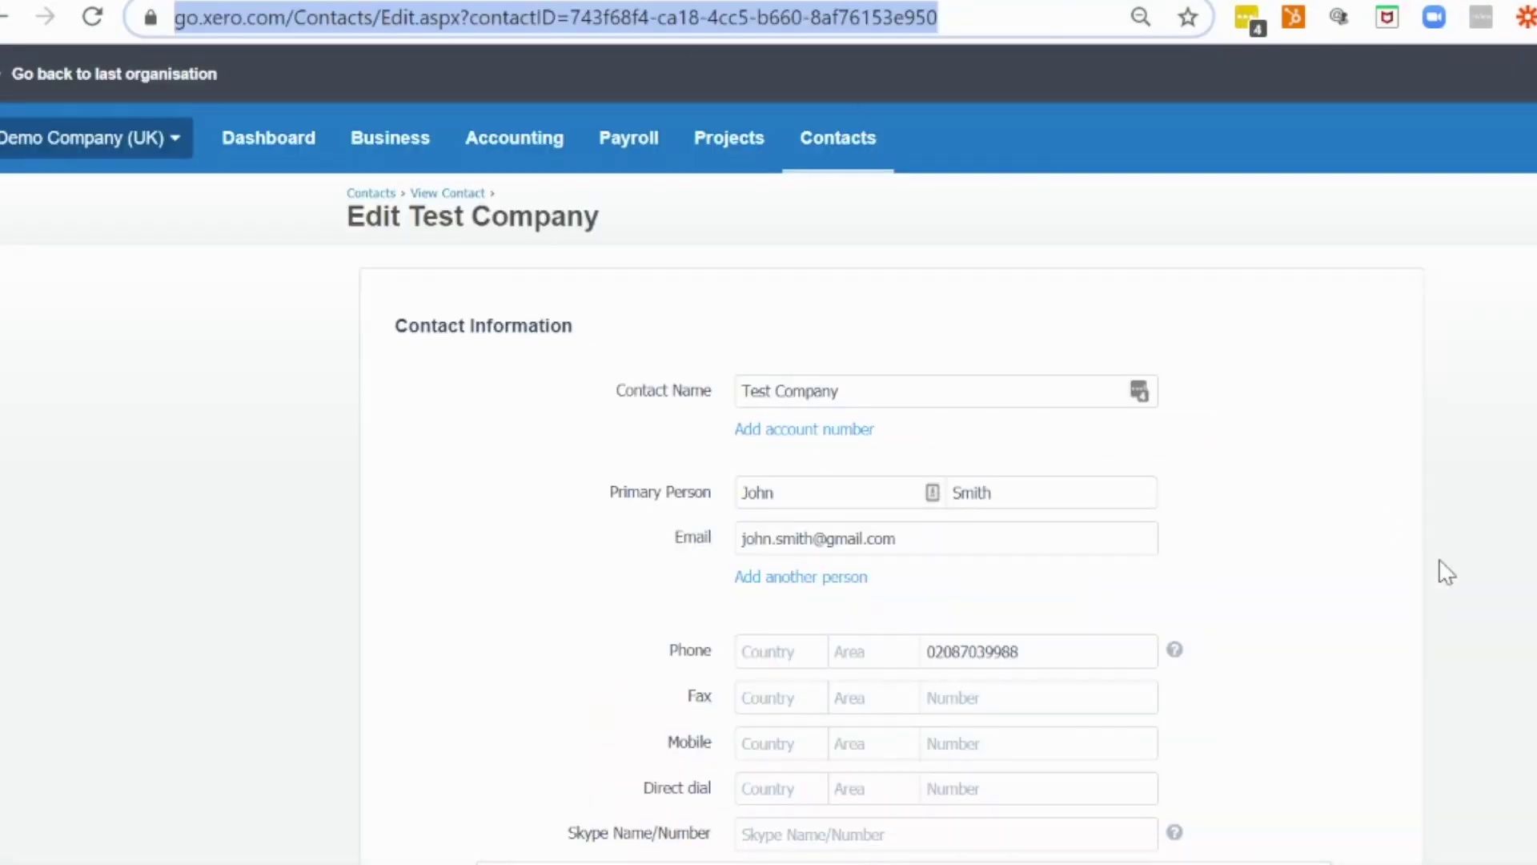
scroll(1396, 576, down, 4)
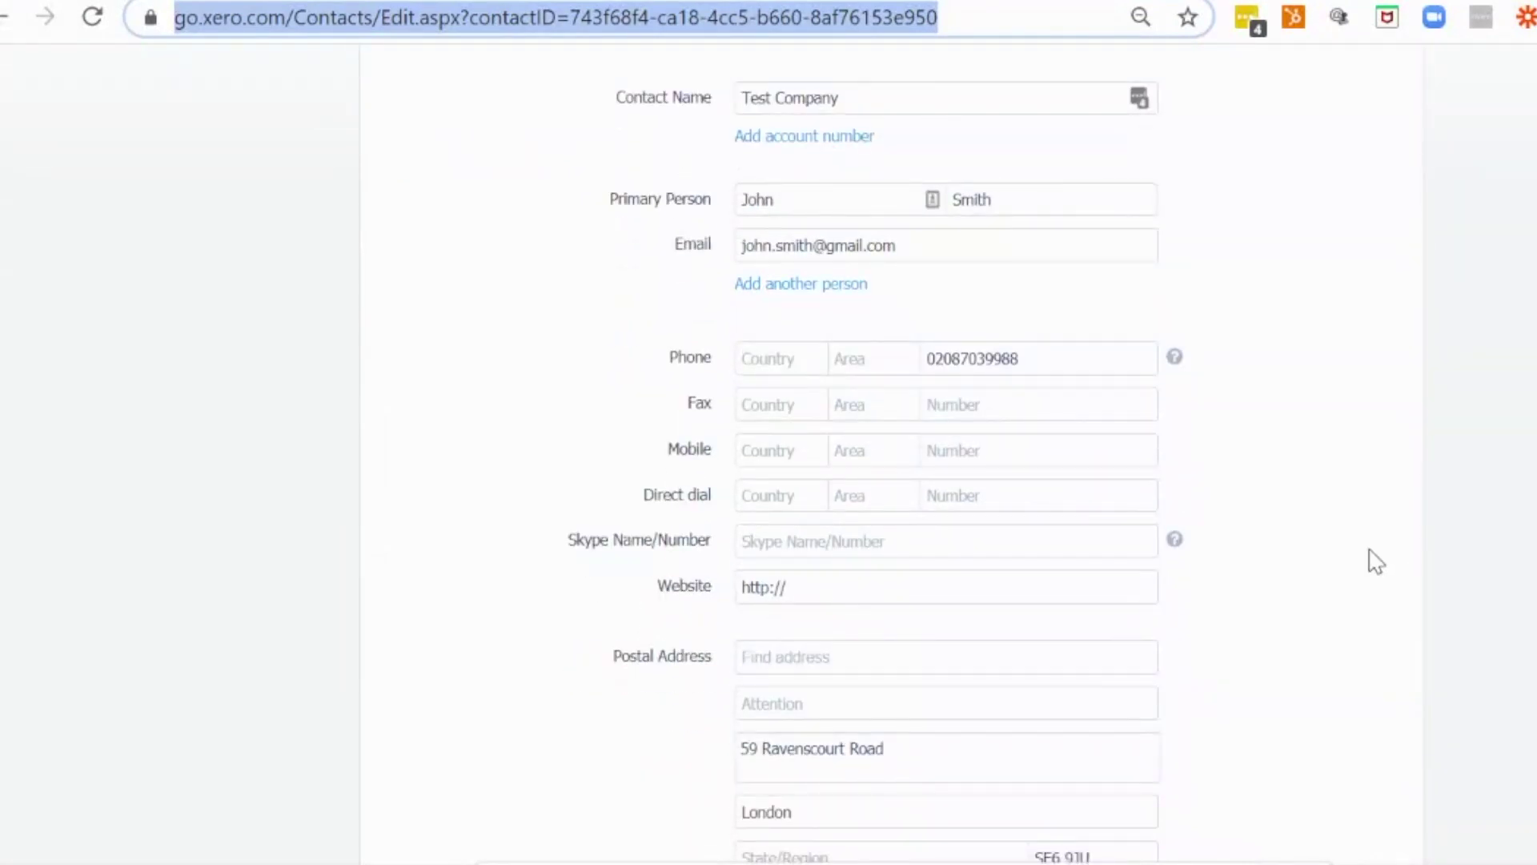
scroll(1375, 560, down, 2)
scroll(1241, 473, down, 12)
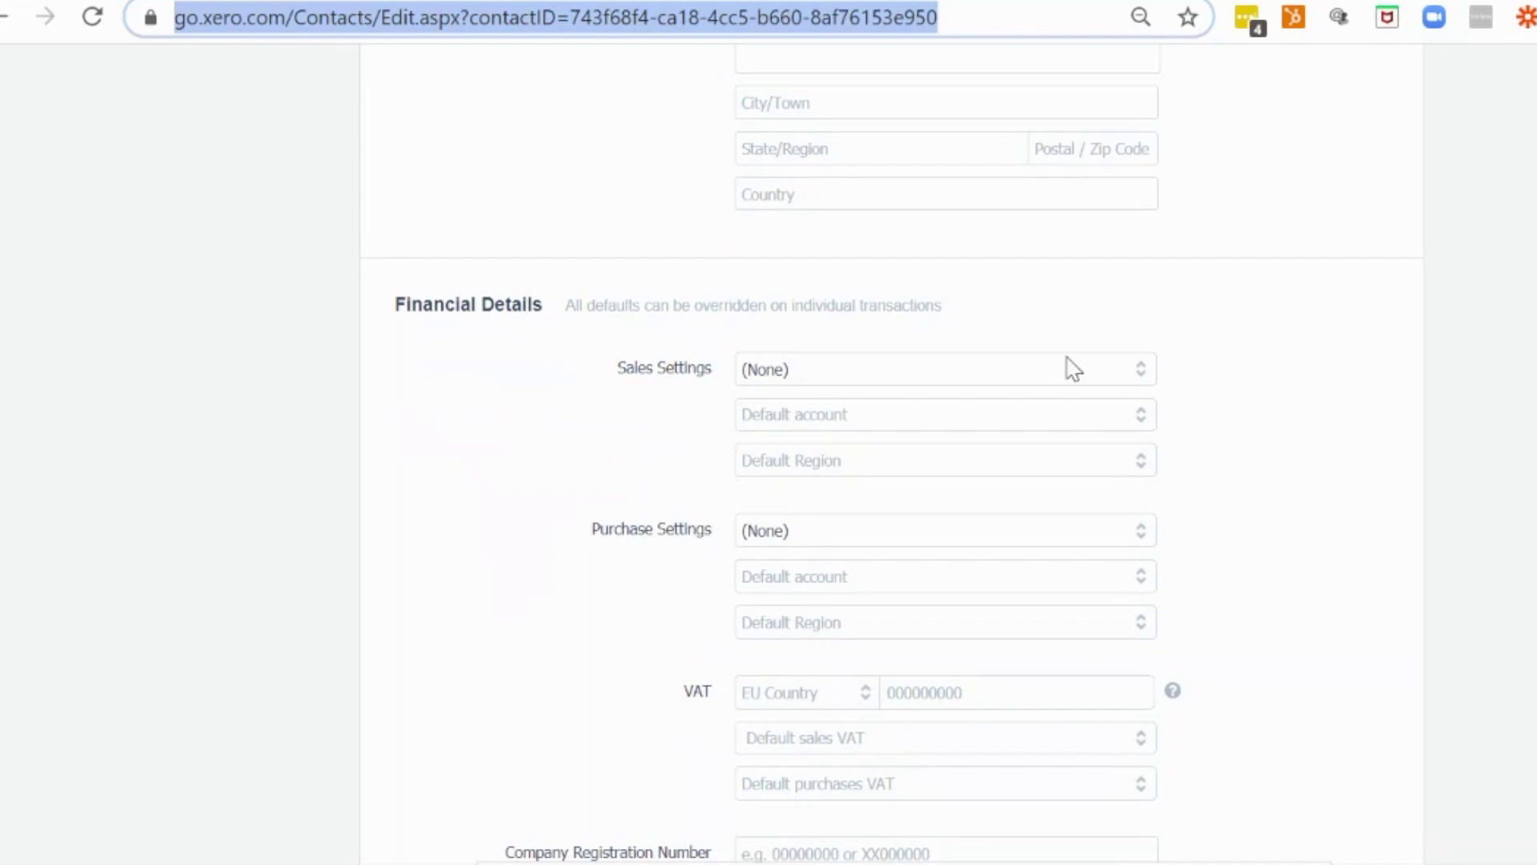
key(ctrl+Tab)
Step: Open step 5, Create Sales Invoice in Xero, and expand its app and event settings
scroll(1297, 549, down, 5)
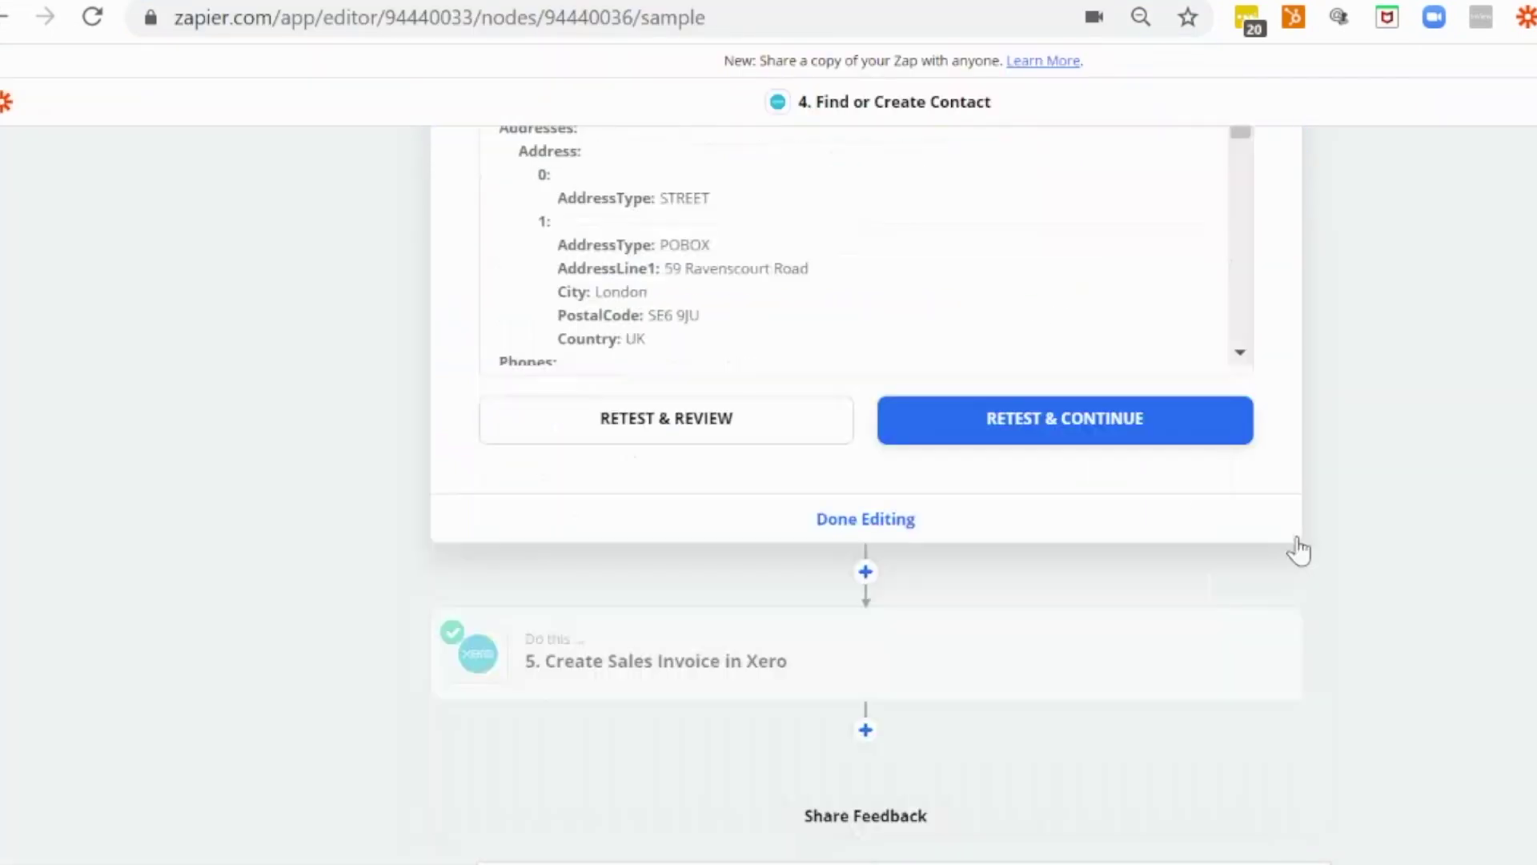
click(697, 690)
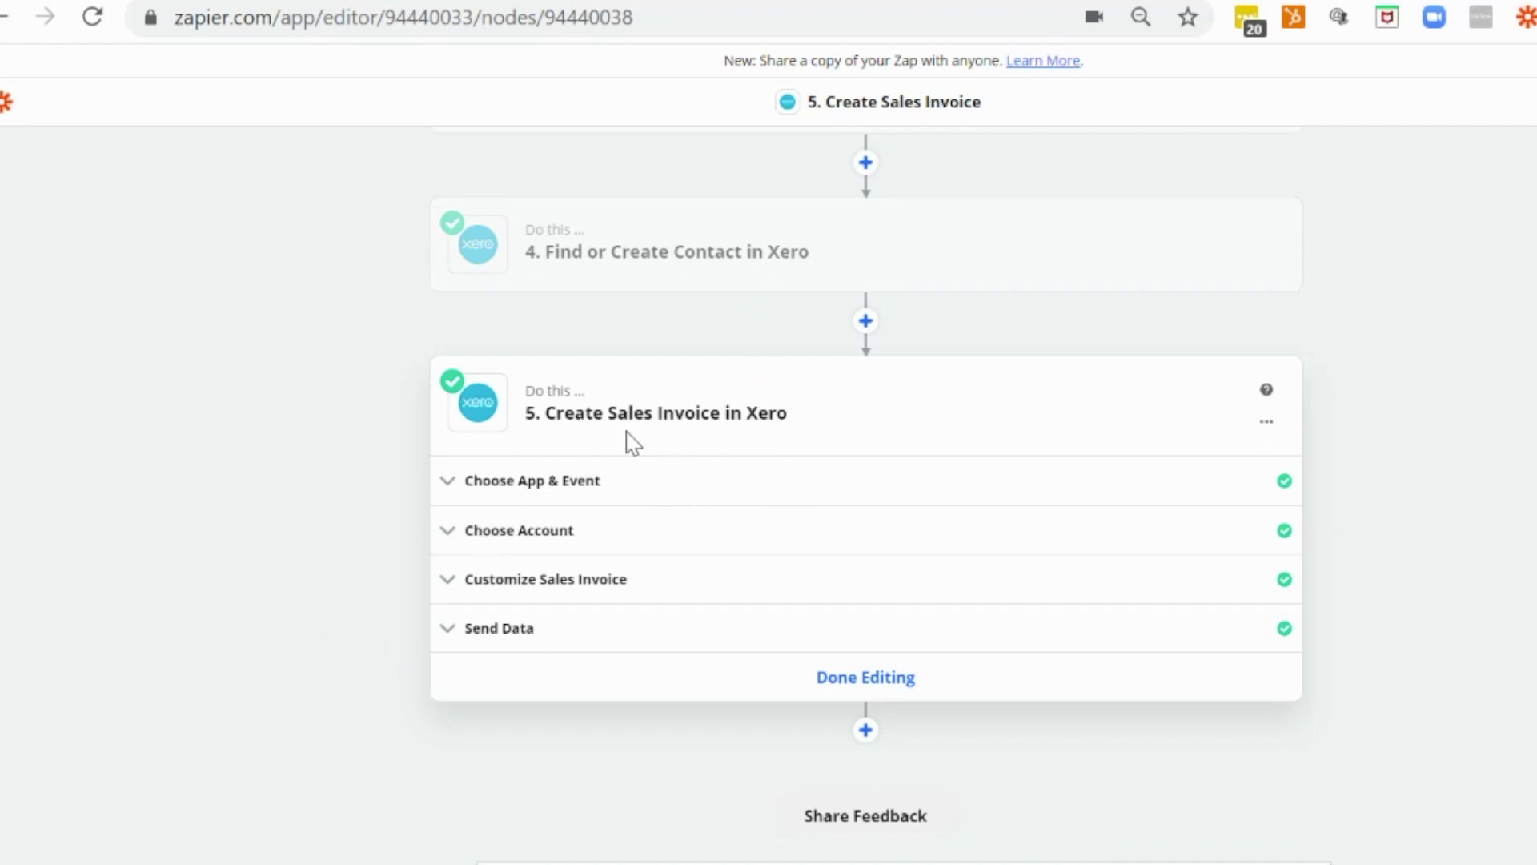
click(549, 482)
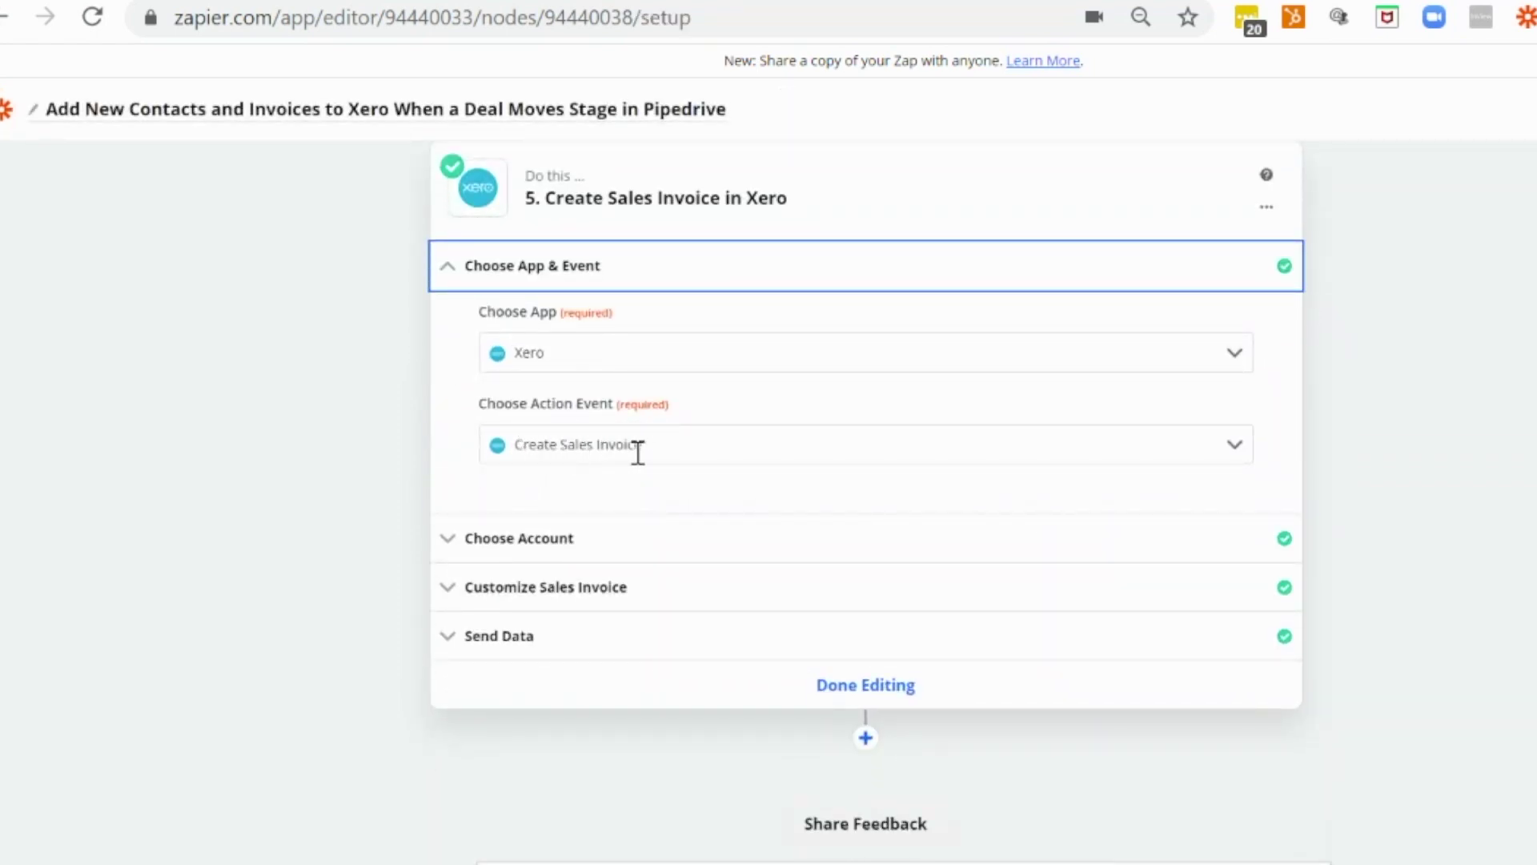
Step: Review the invoice mappings: Draft status, +14 days due date, Pipedrive product lines, Sales account
click(565, 588)
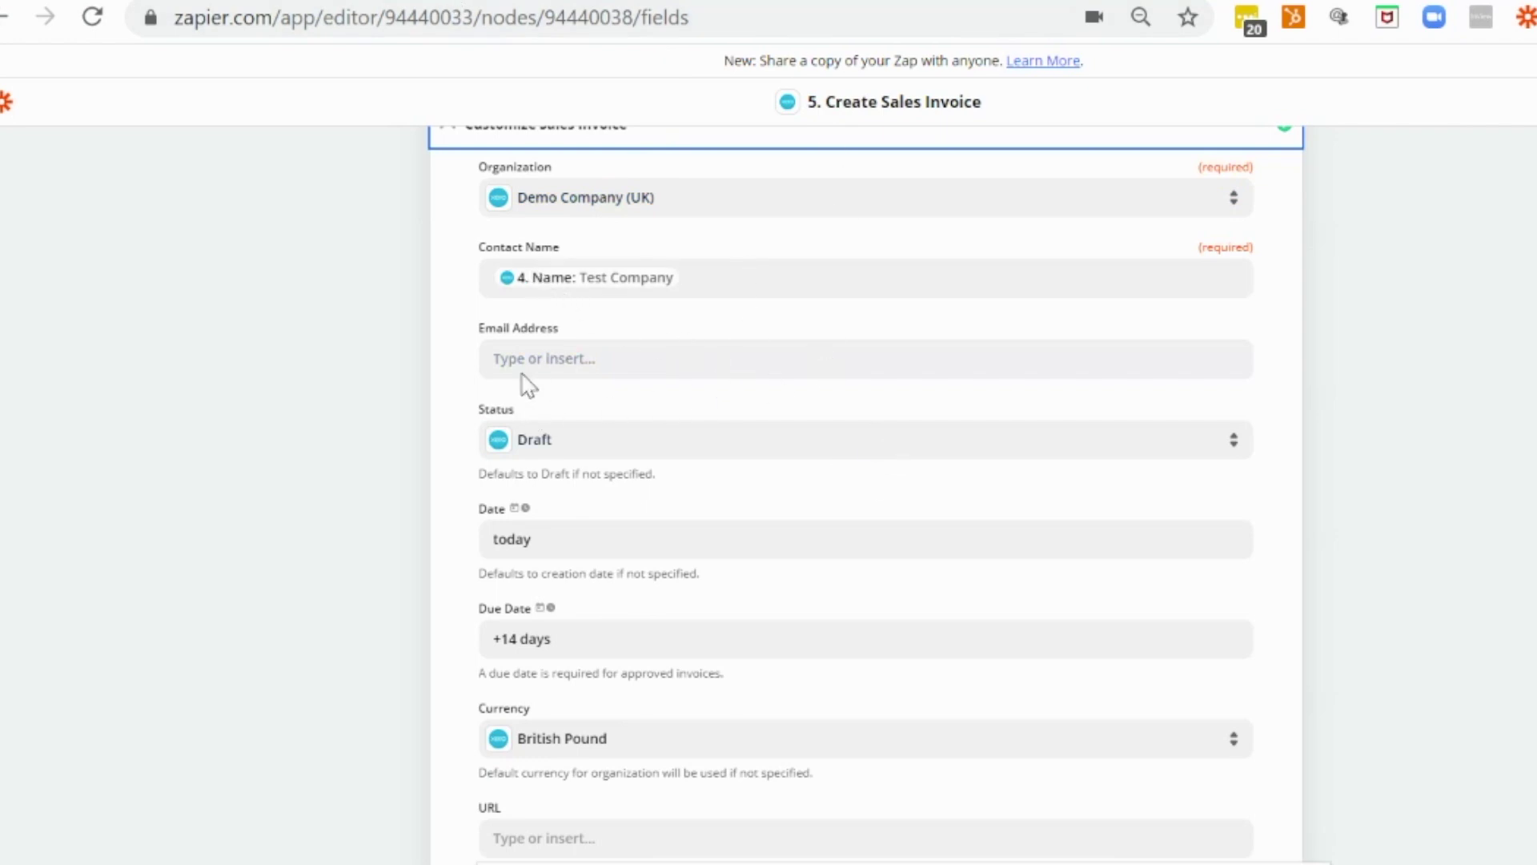
scroll(729, 406, down, 2)
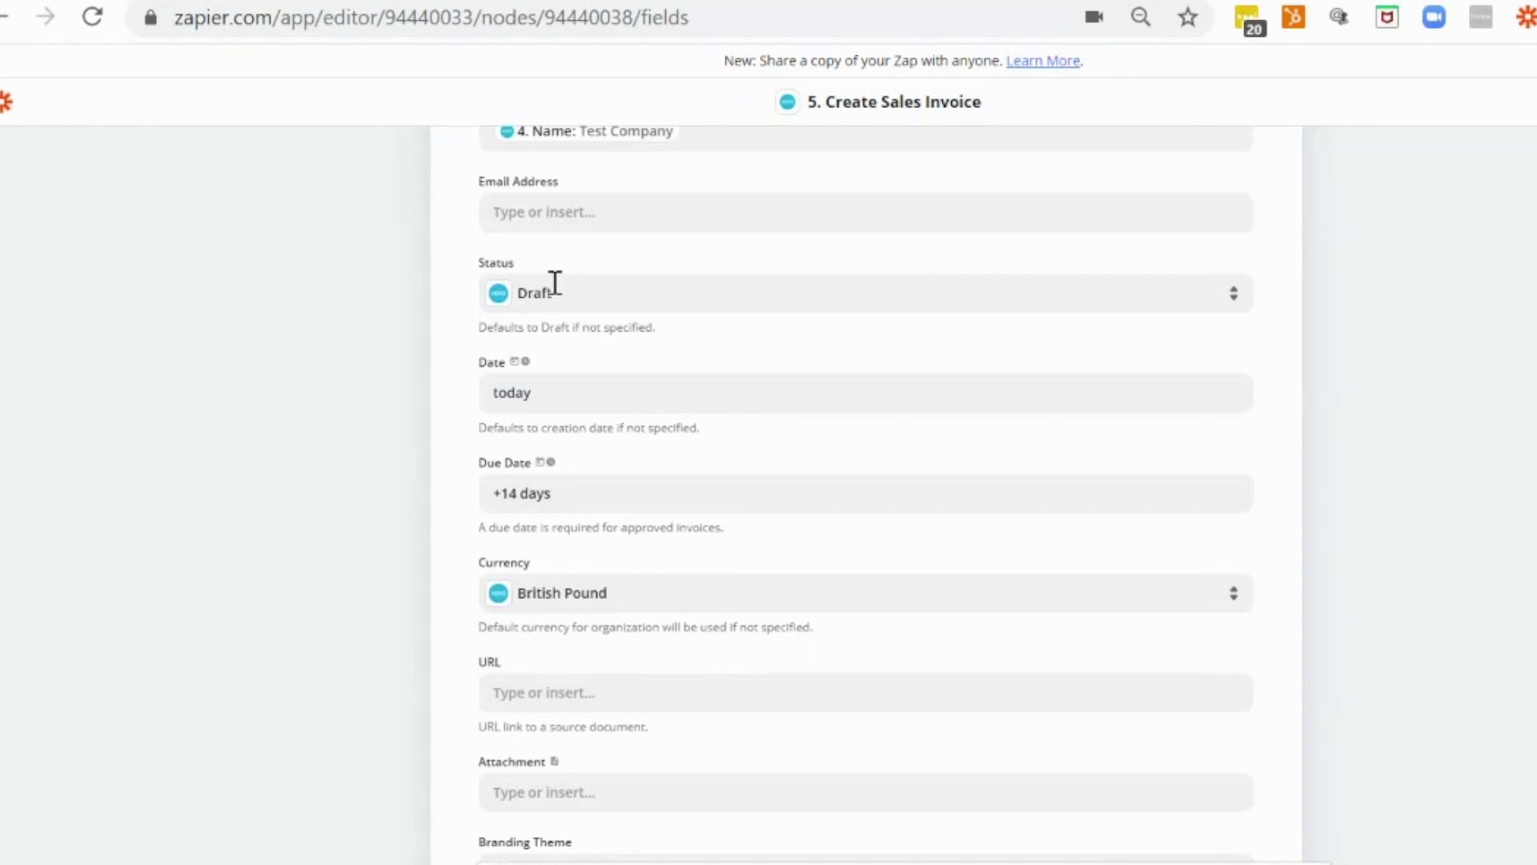
scroll(620, 281, up, 2)
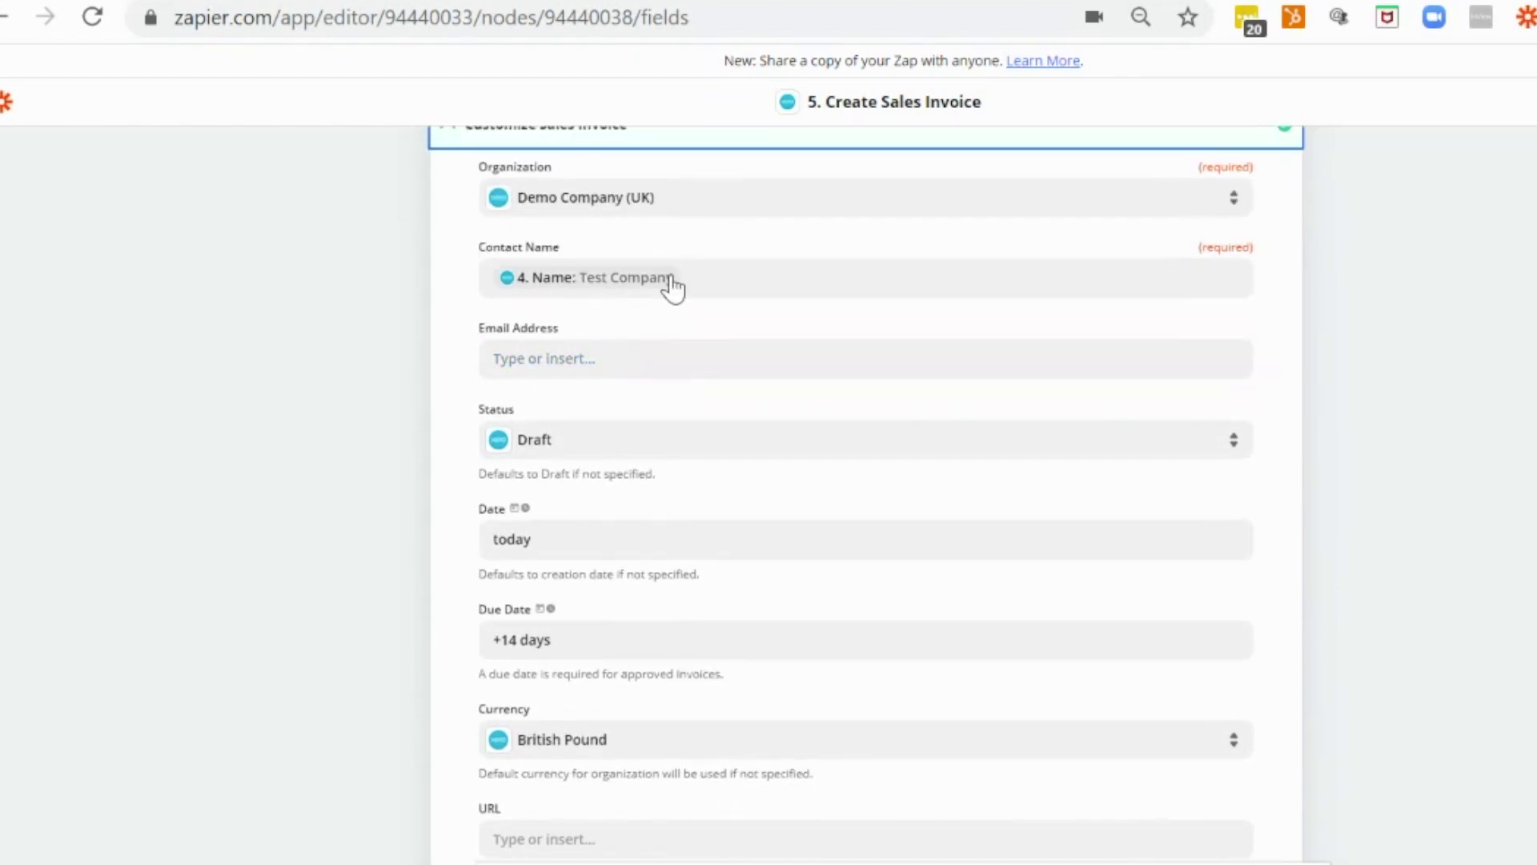
scroll(625, 444, down, 2)
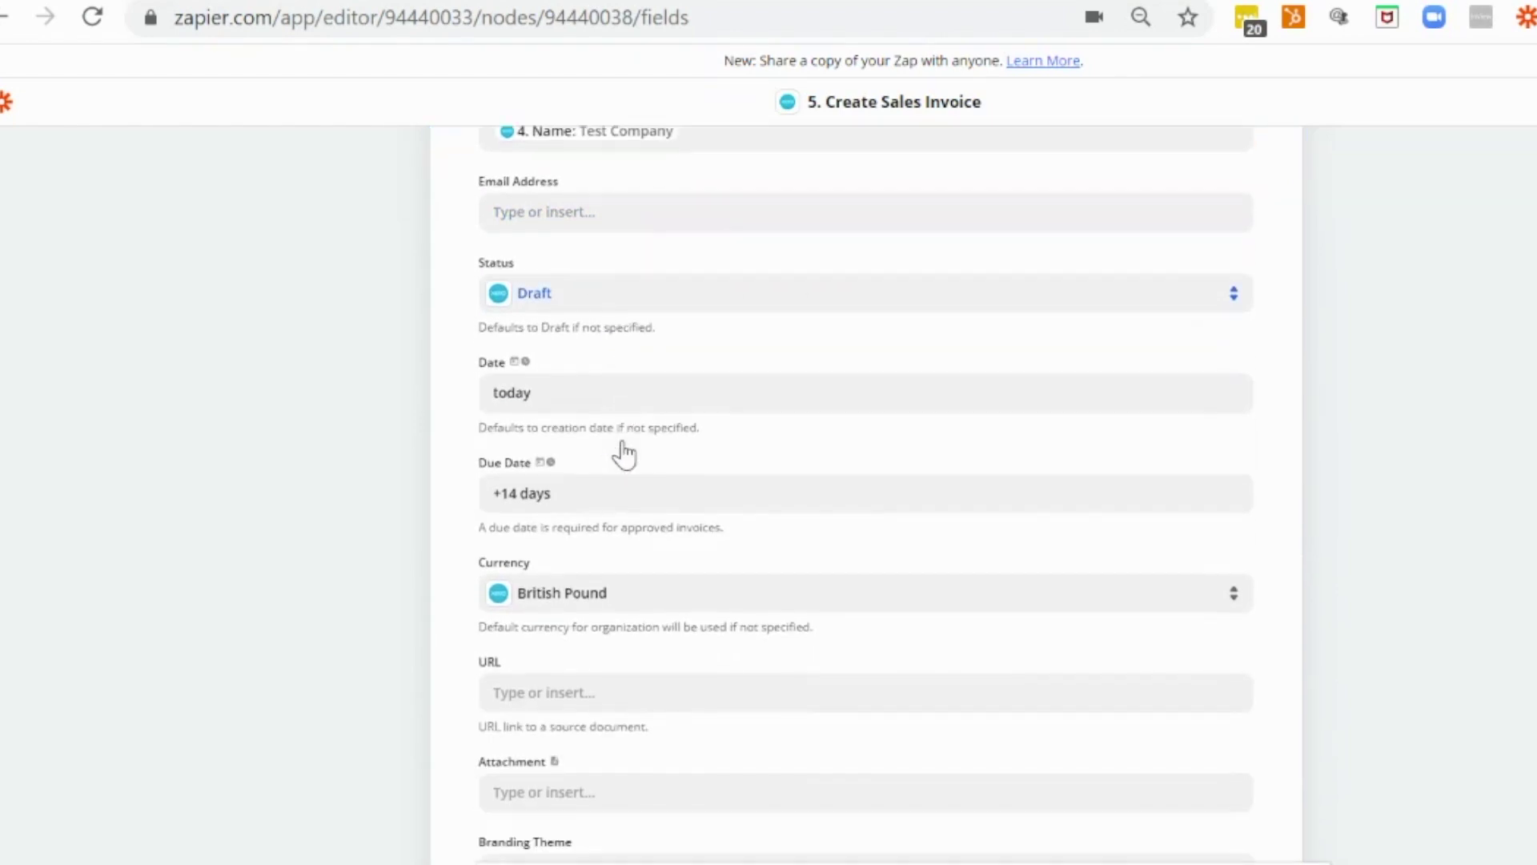
scroll(744, 367, down, 2)
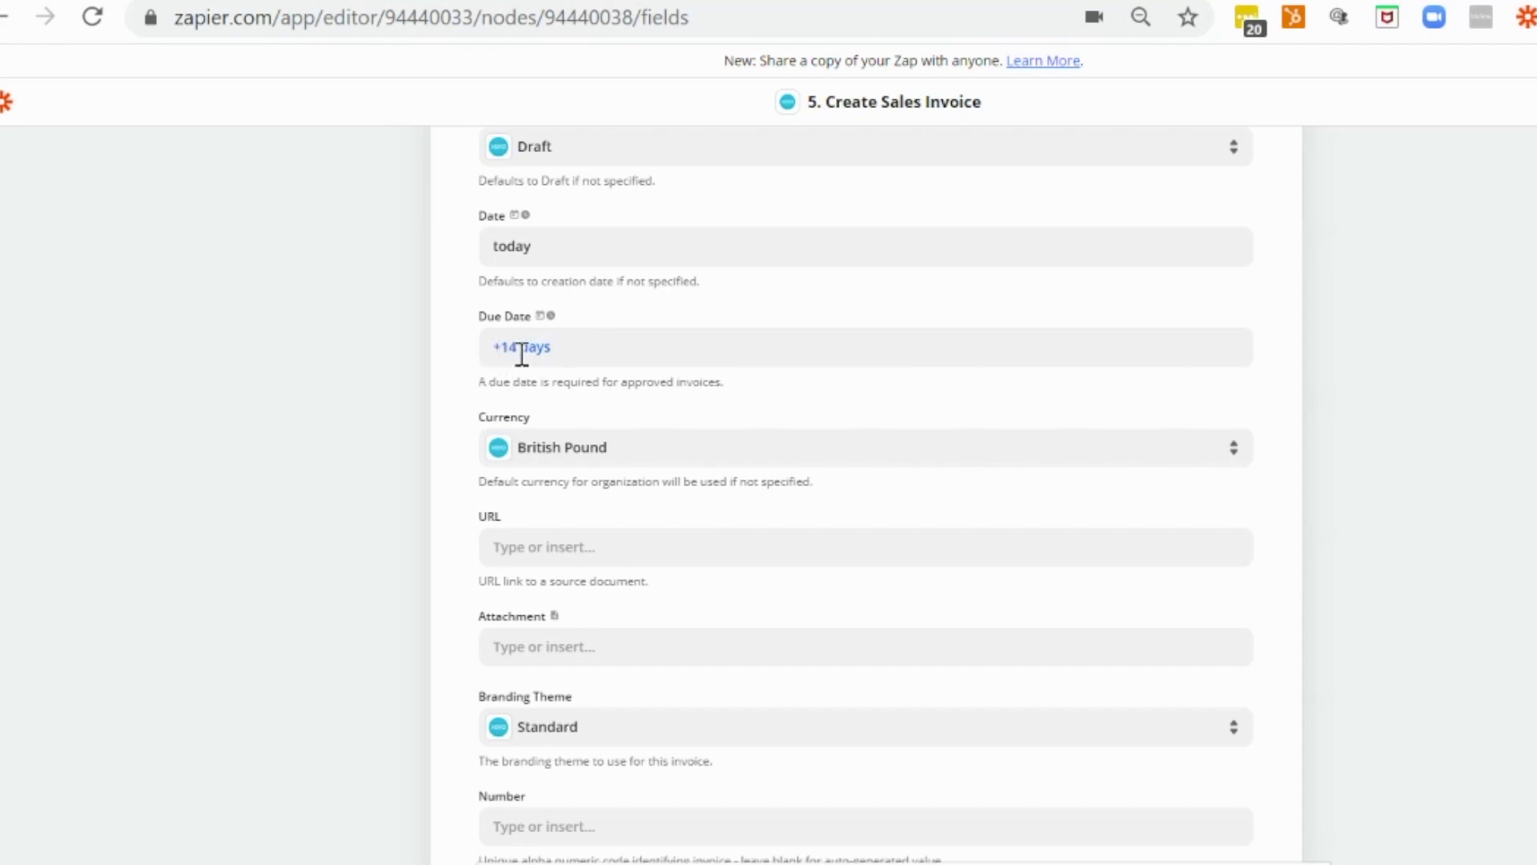
scroll(756, 392, down, 2)
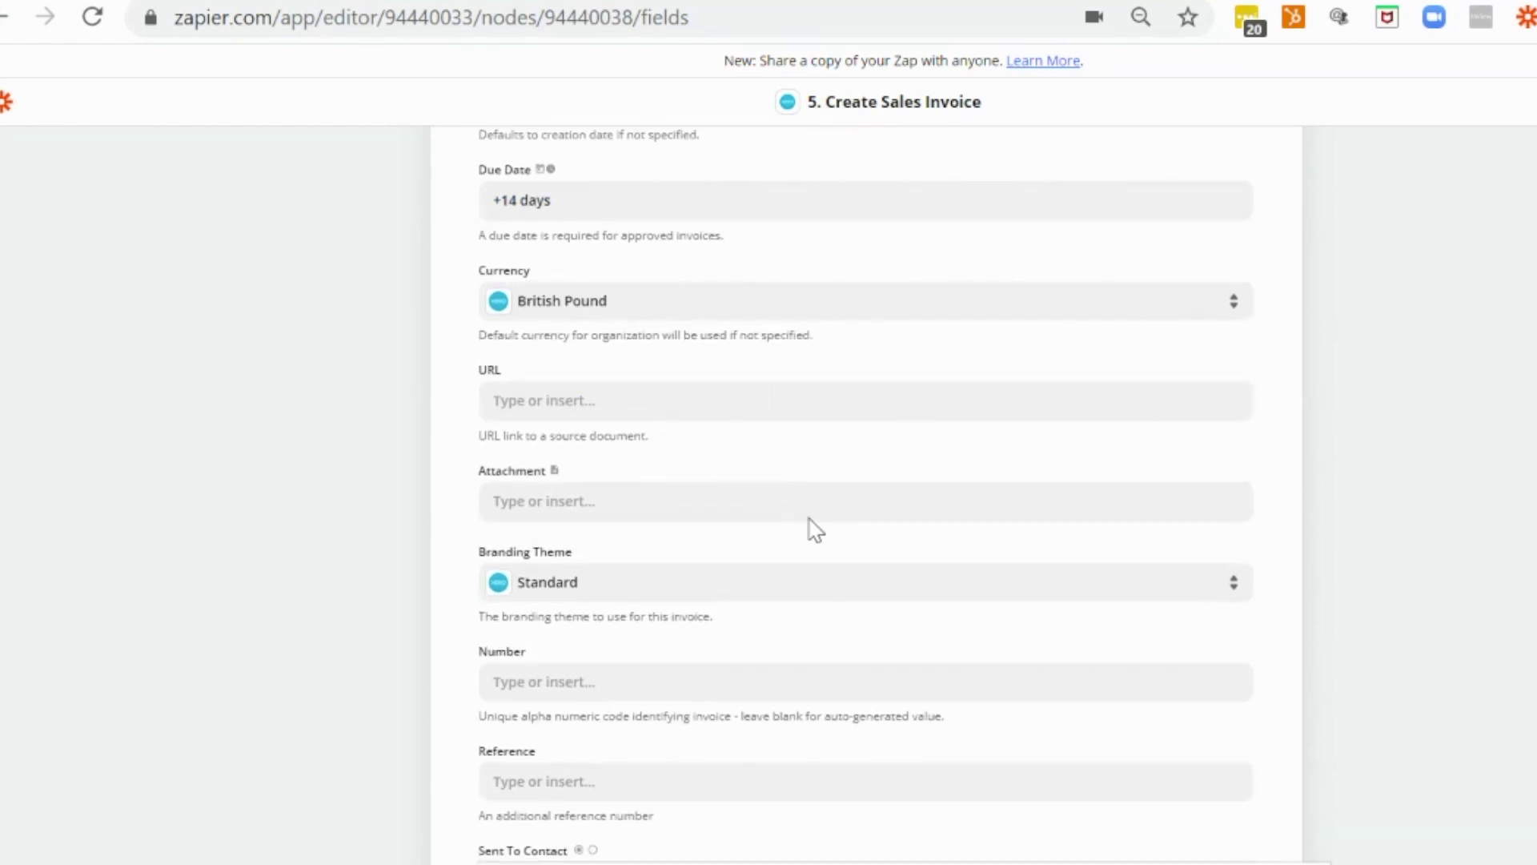
scroll(704, 330, down, 1)
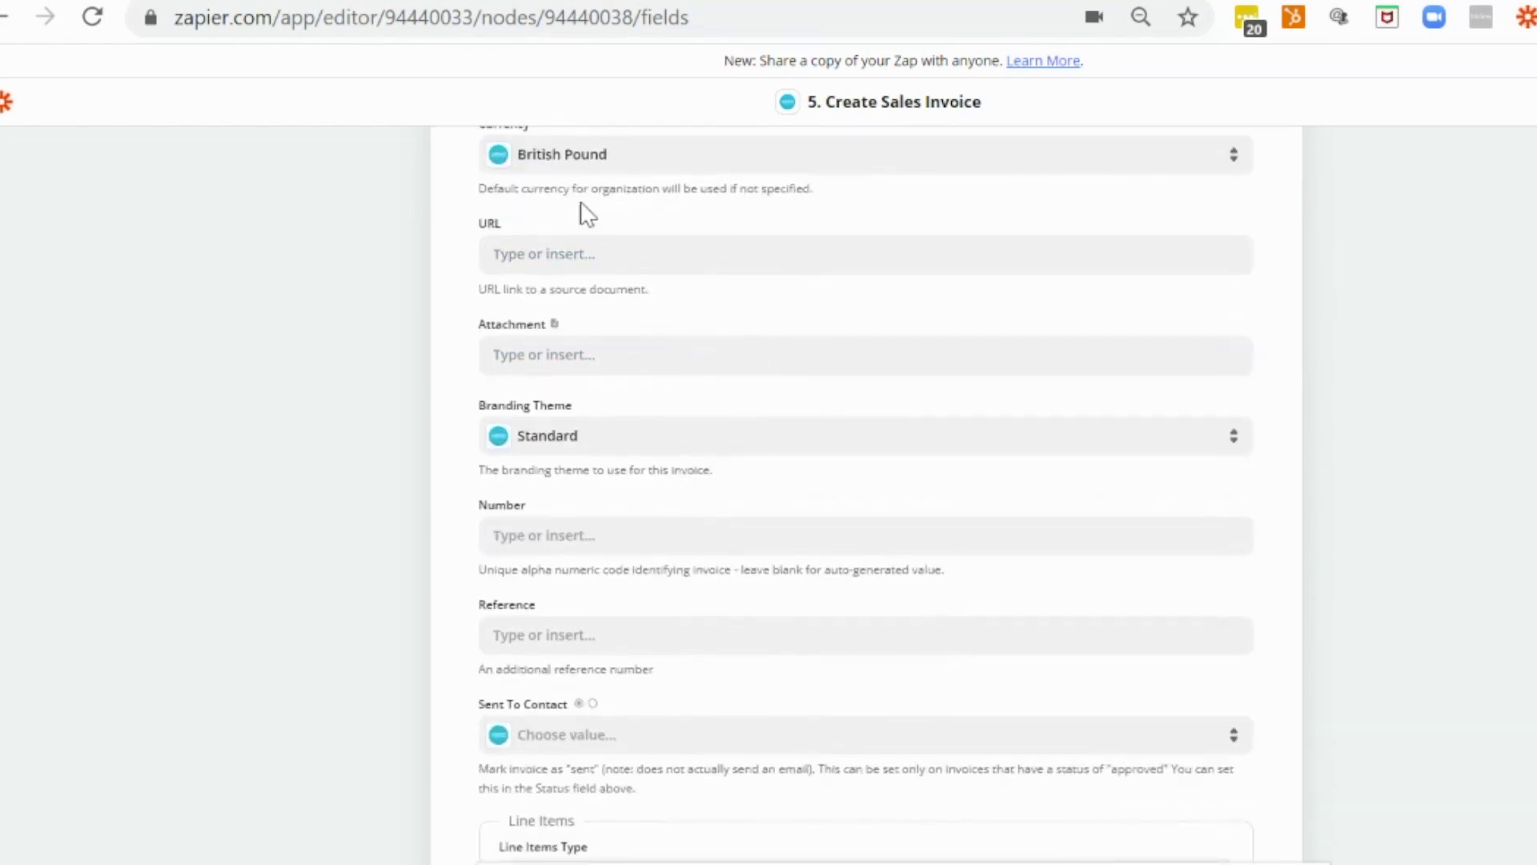
scroll(672, 264, up, 2)
scroll(825, 390, down, 2)
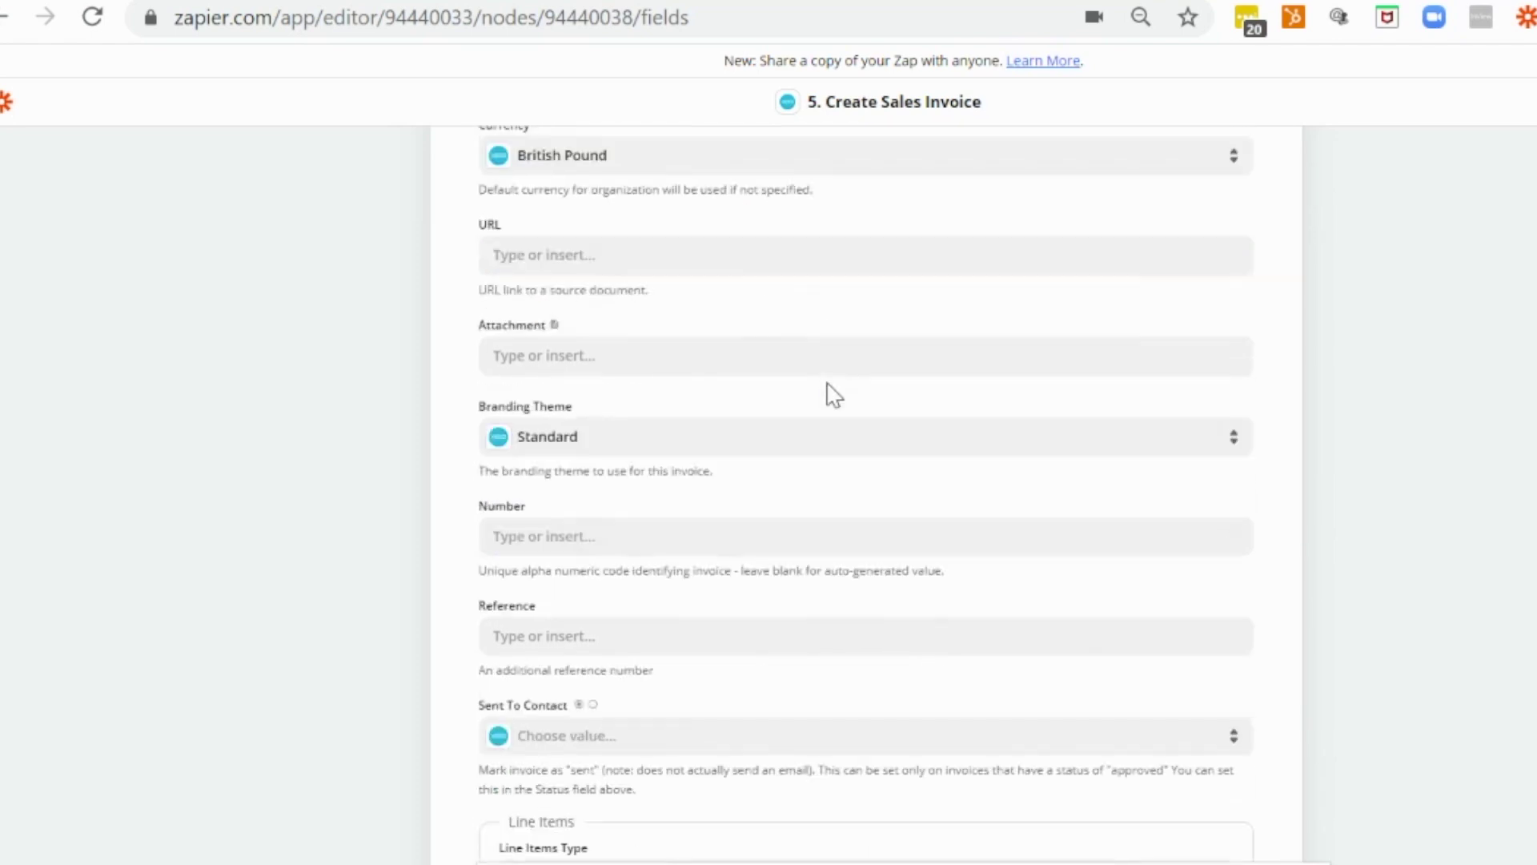
scroll(628, 460, down, 2)
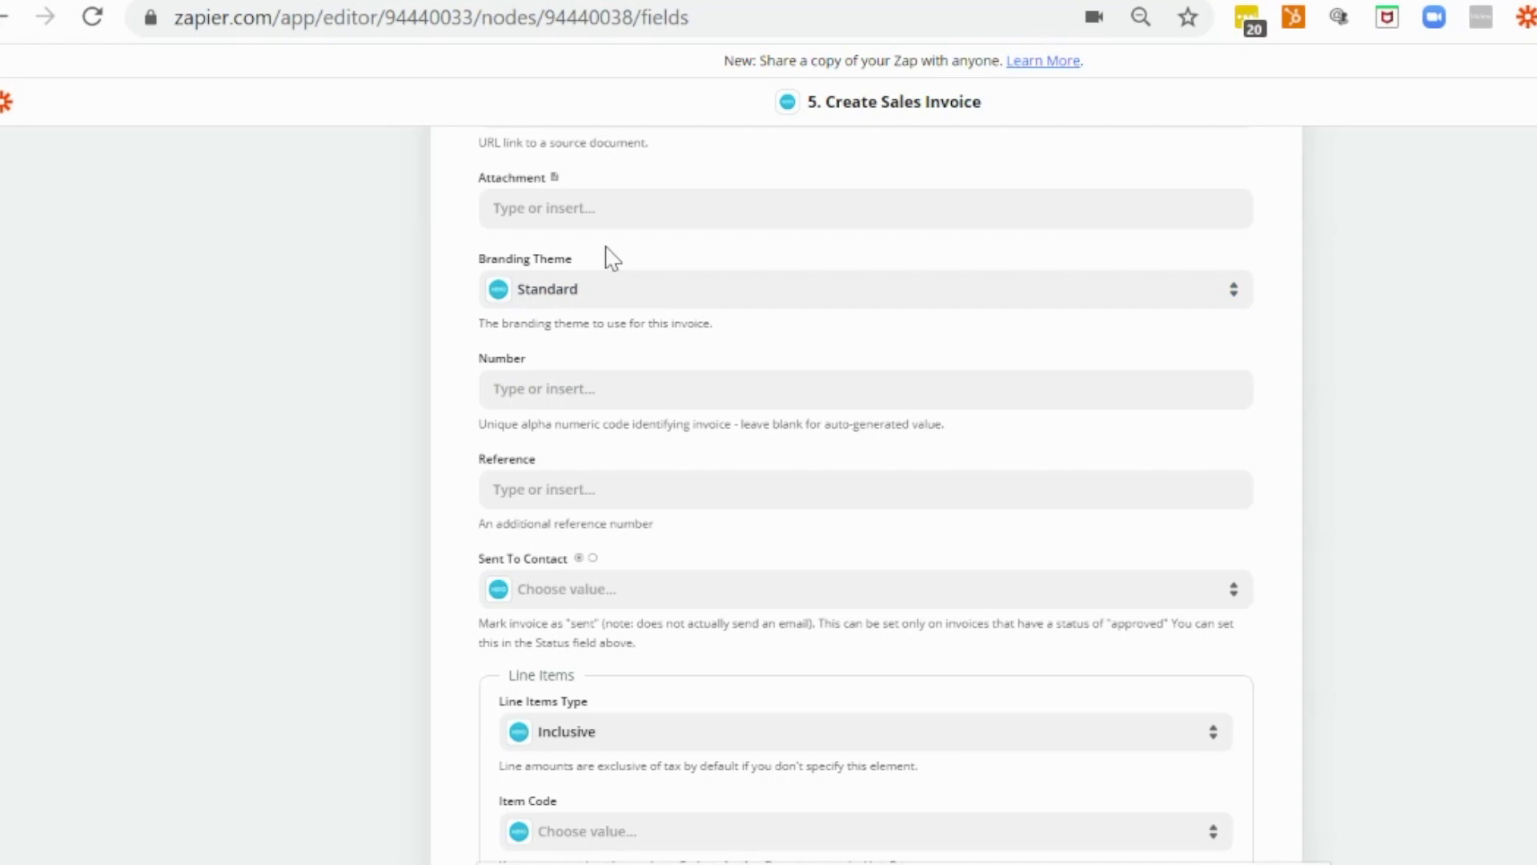
scroll(609, 256, up, 2)
scroll(616, 577, down, 2)
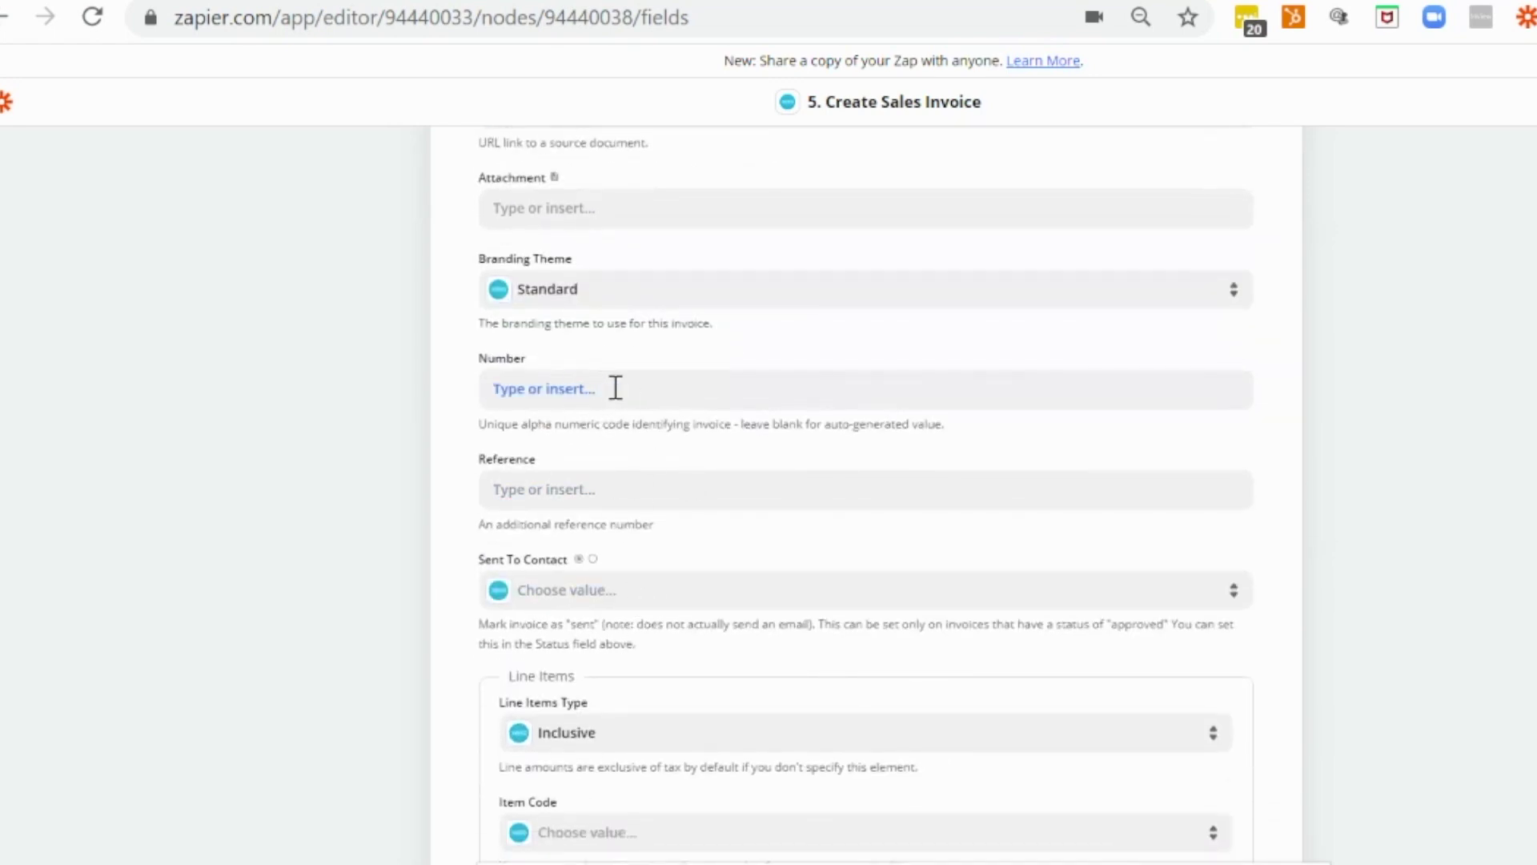
scroll(632, 390, down, 2)
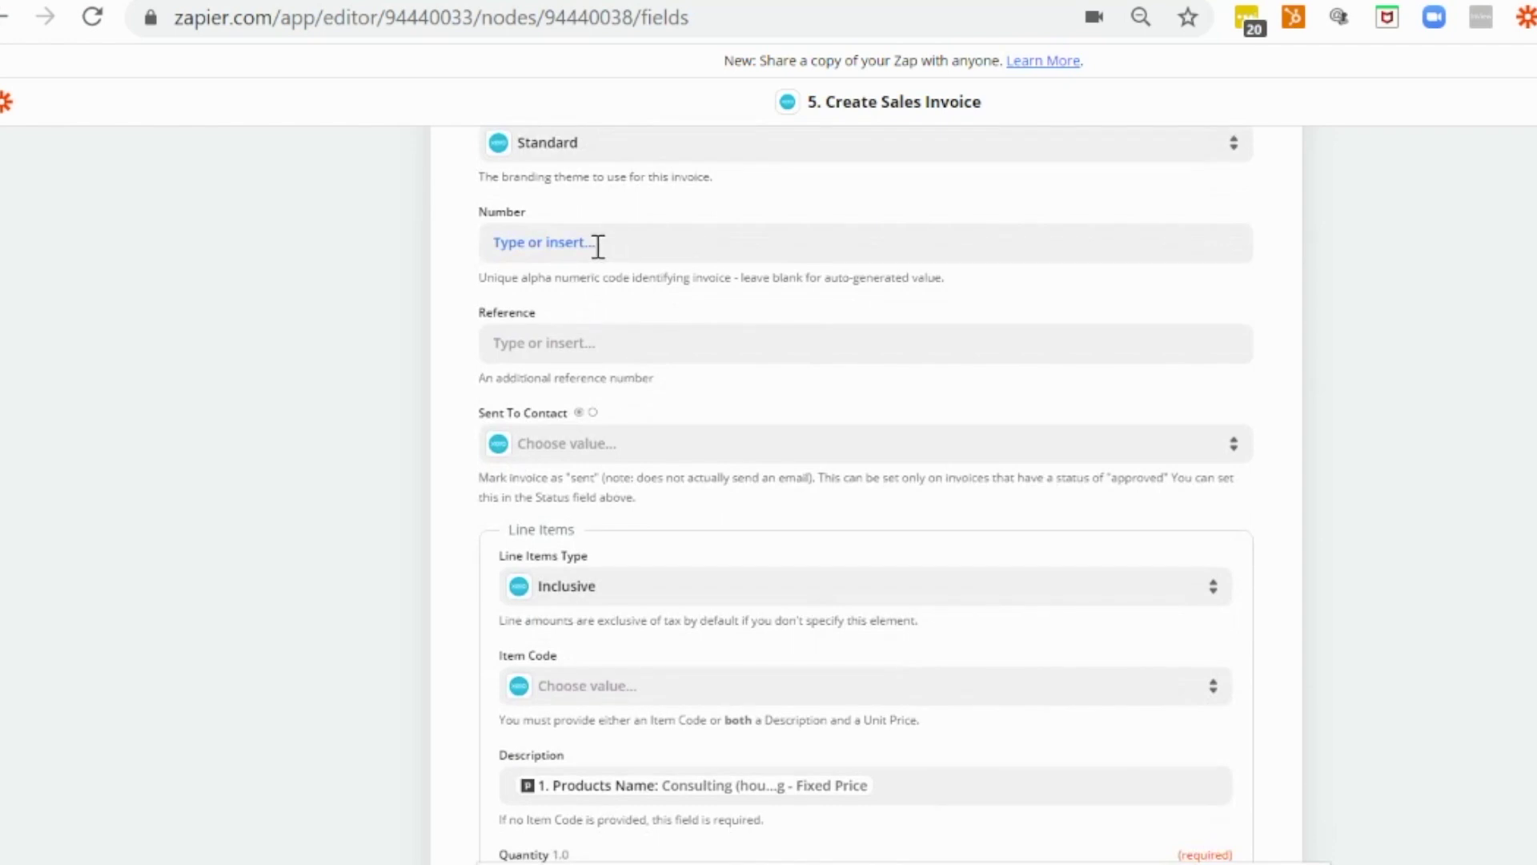
scroll(721, 456, down, 3)
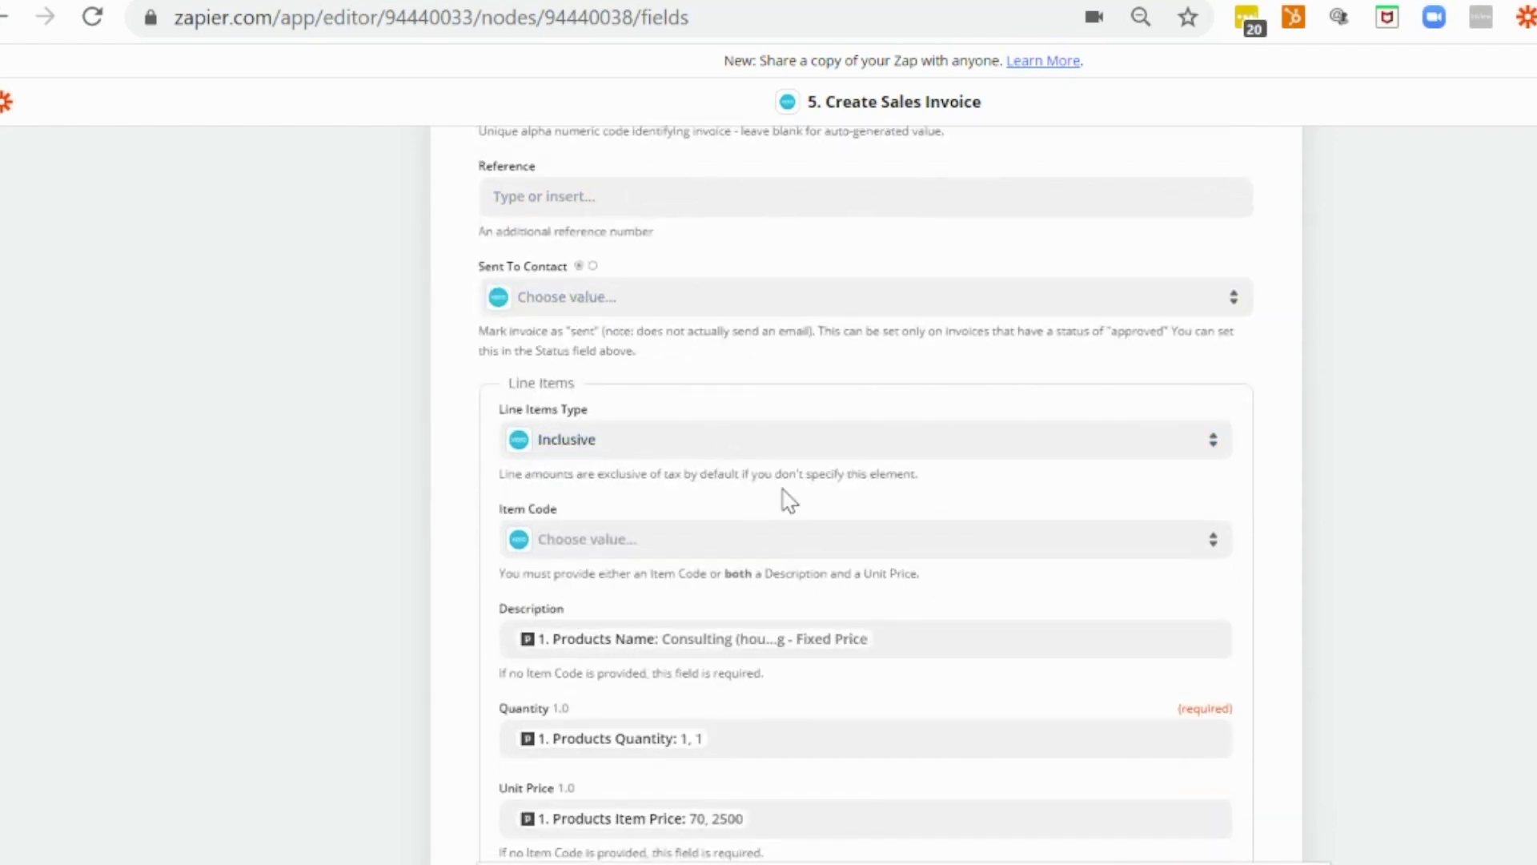
scroll(781, 512, down, 2)
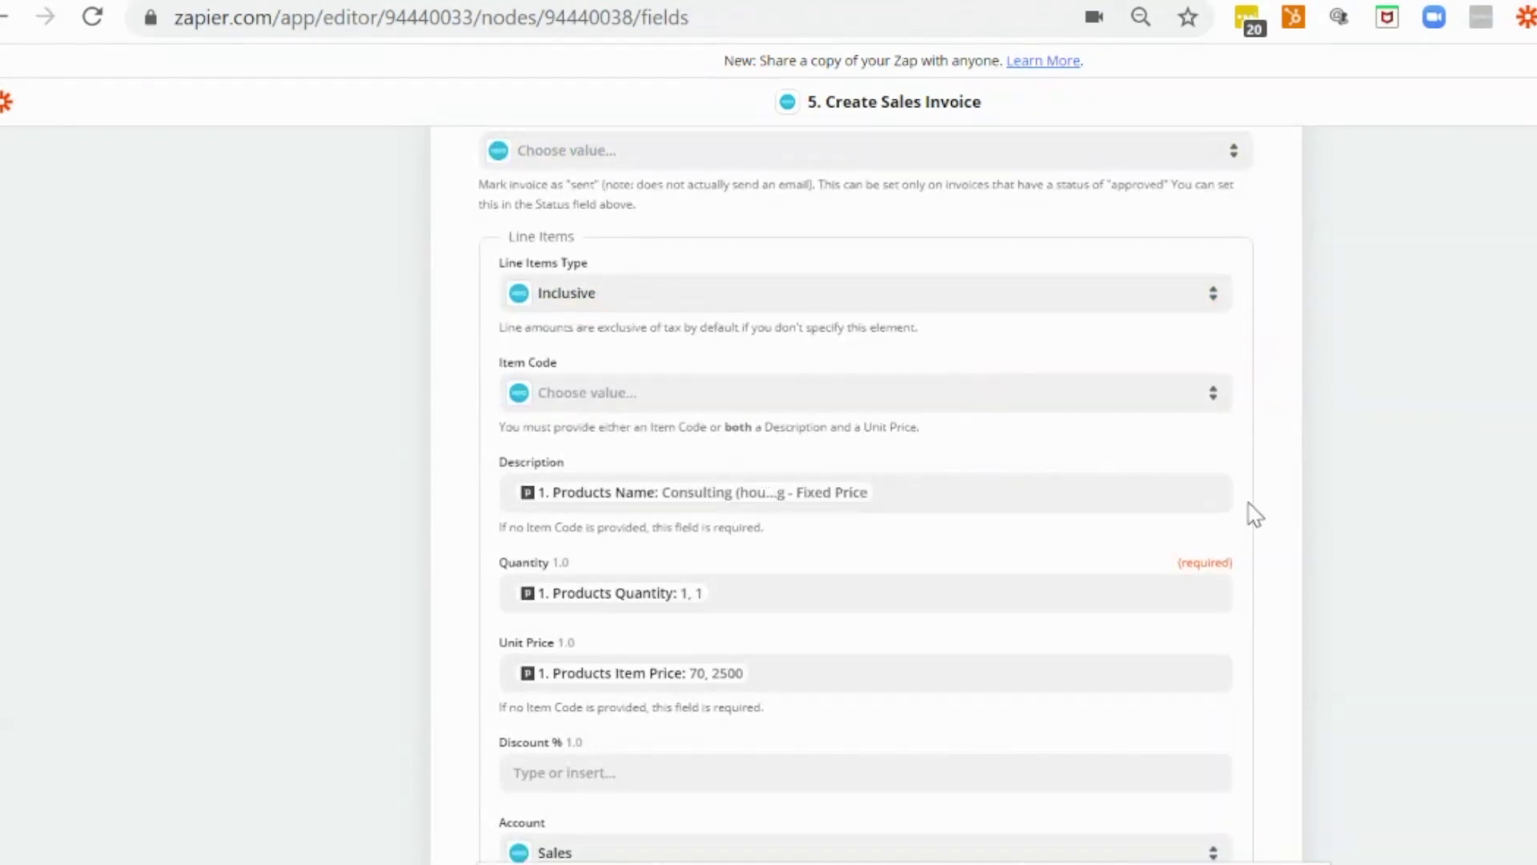
scroll(1254, 515, down, 2)
scroll(1254, 514, up, 2)
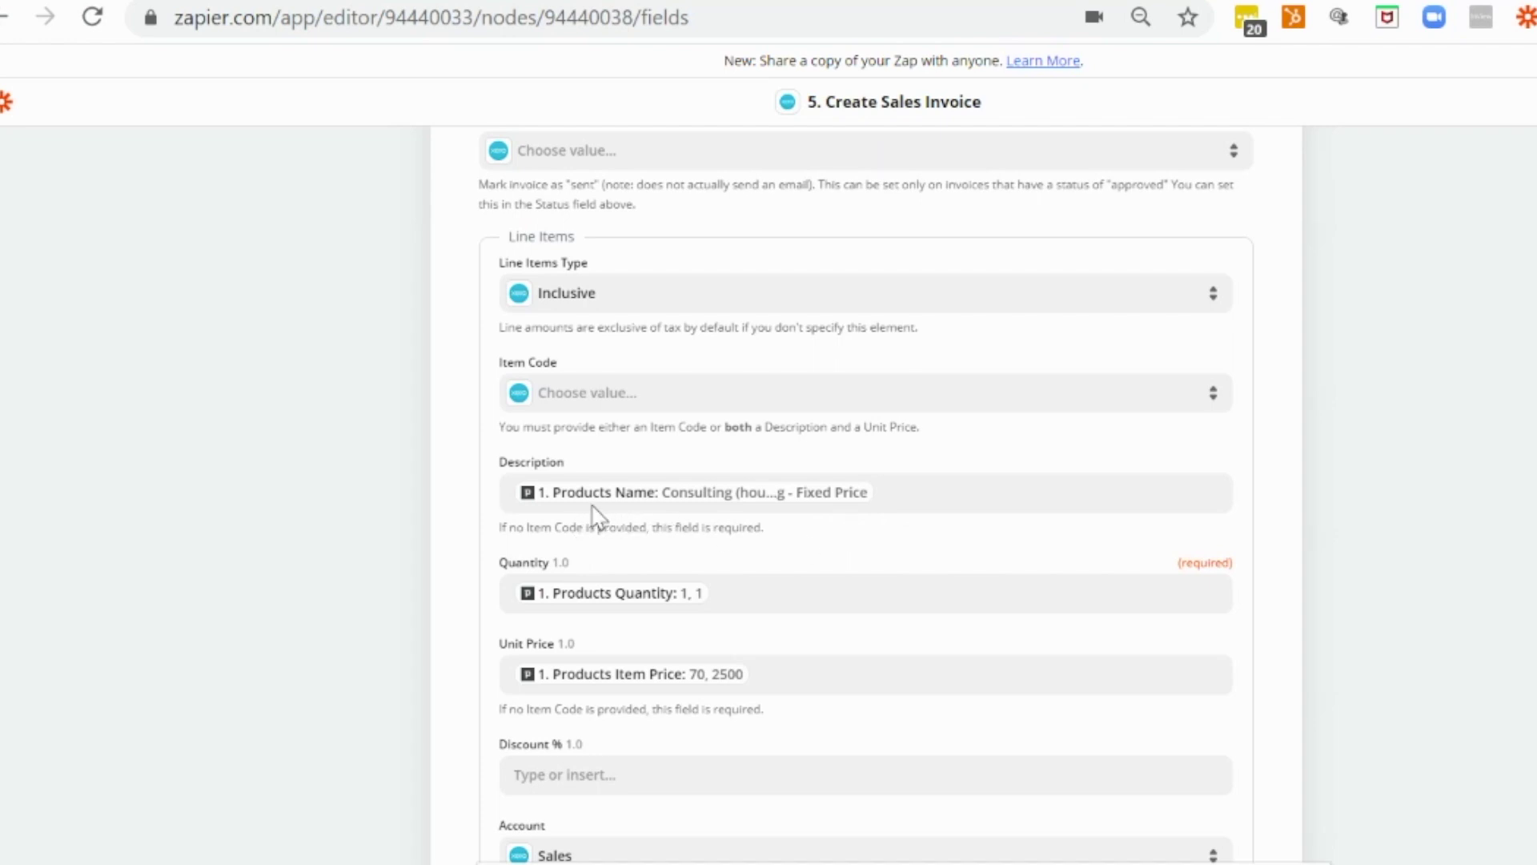
scroll(794, 563, down, 2)
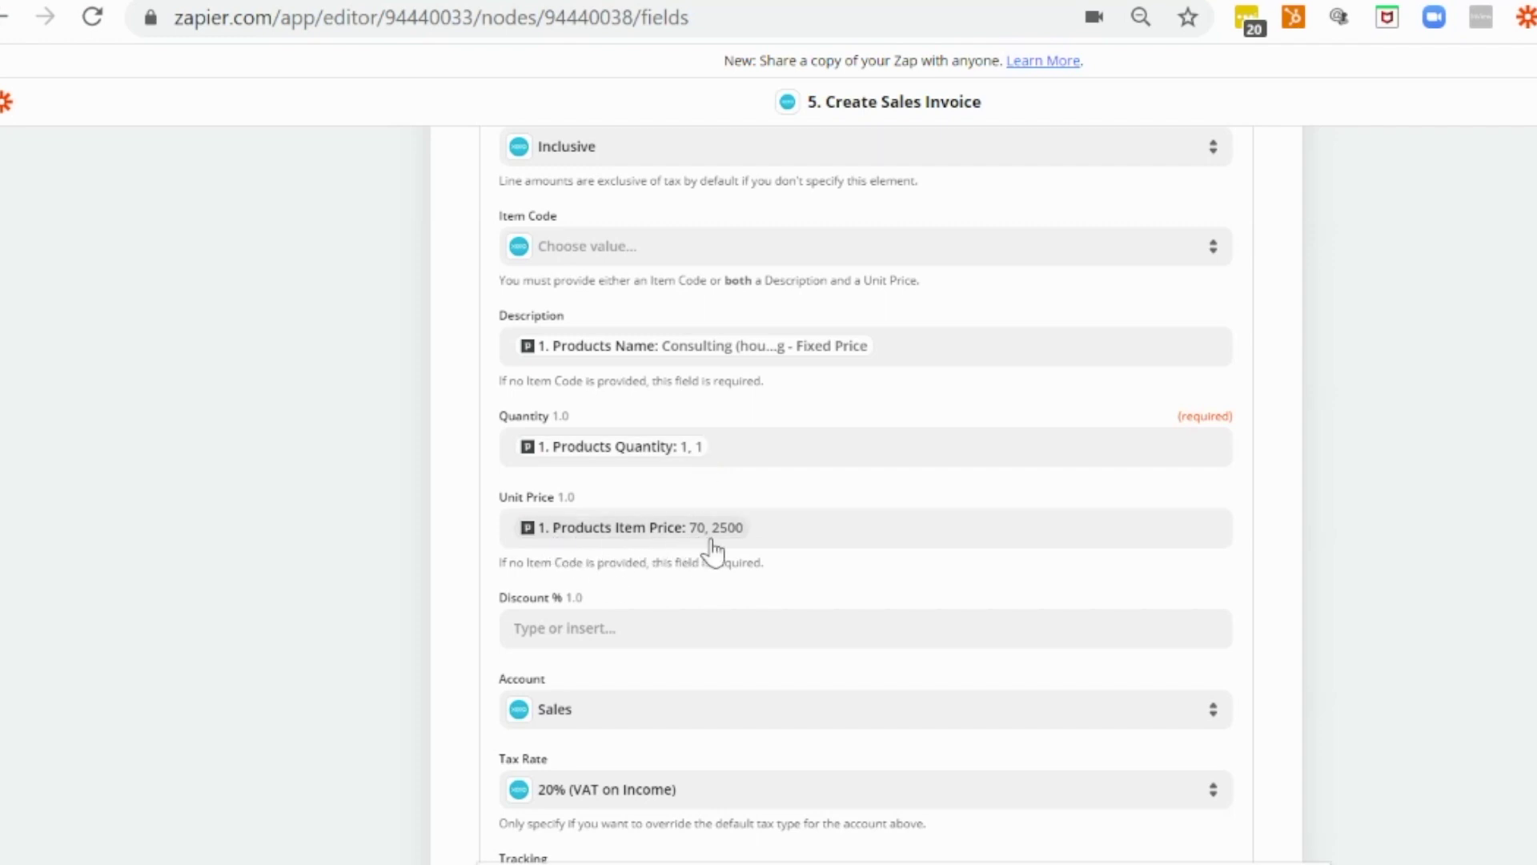
scroll(836, 561, up, 2)
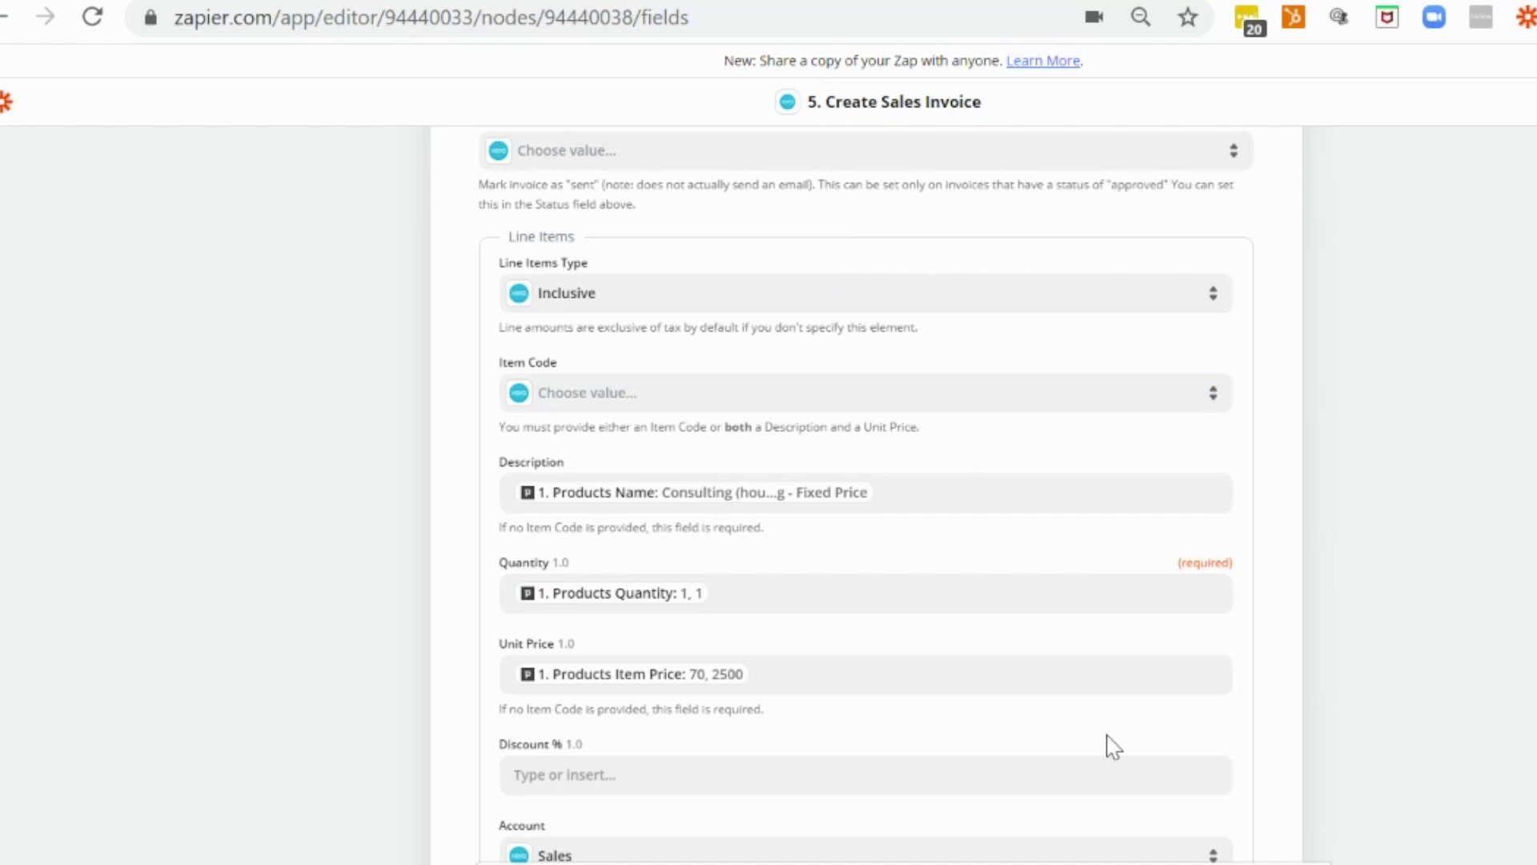
scroll(927, 676, down, 2)
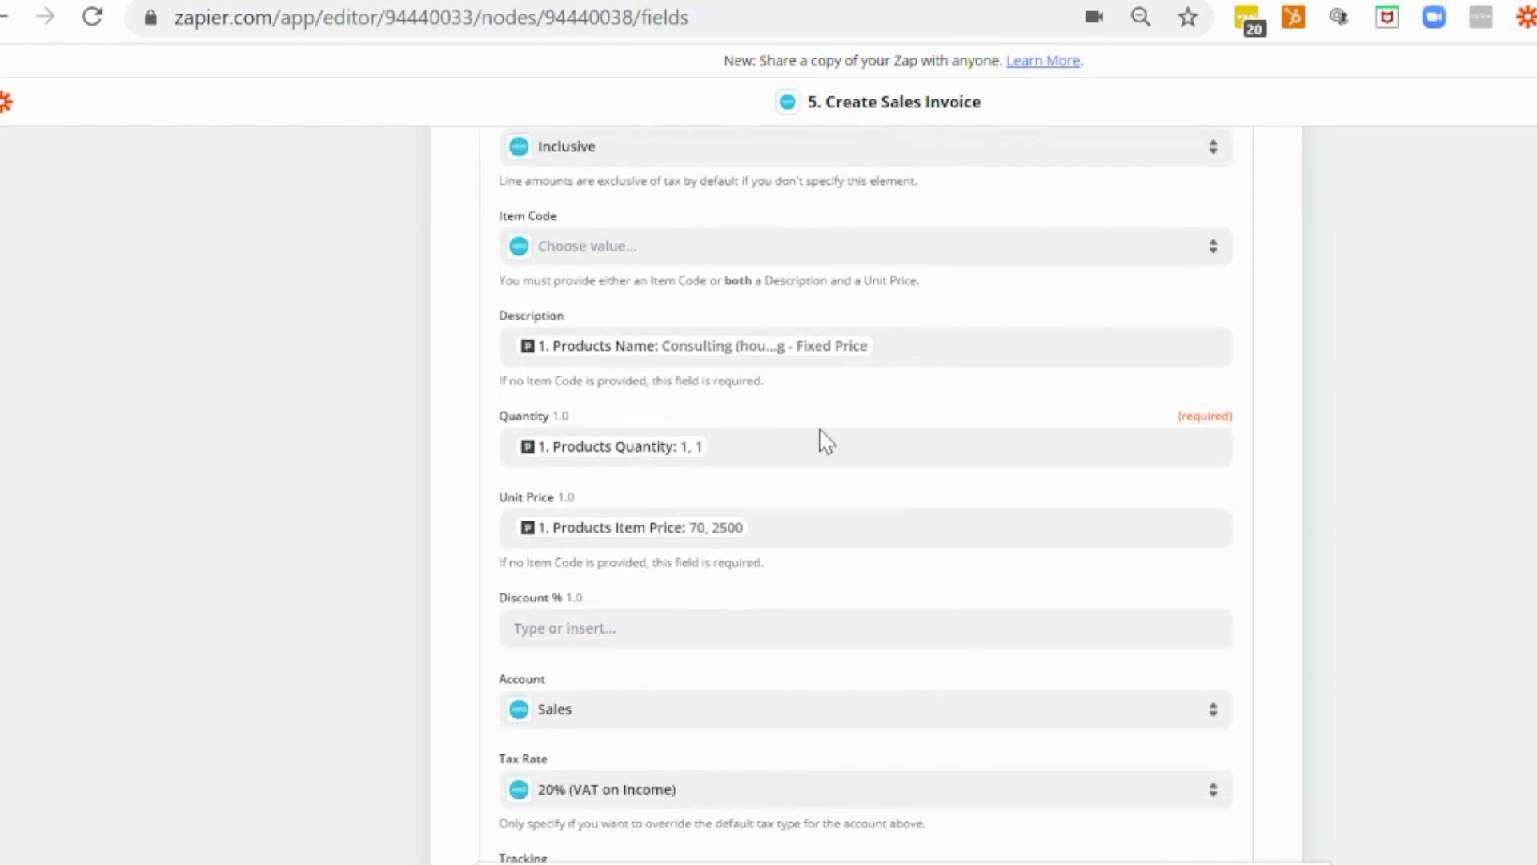
scroll(1119, 673, down, 2)
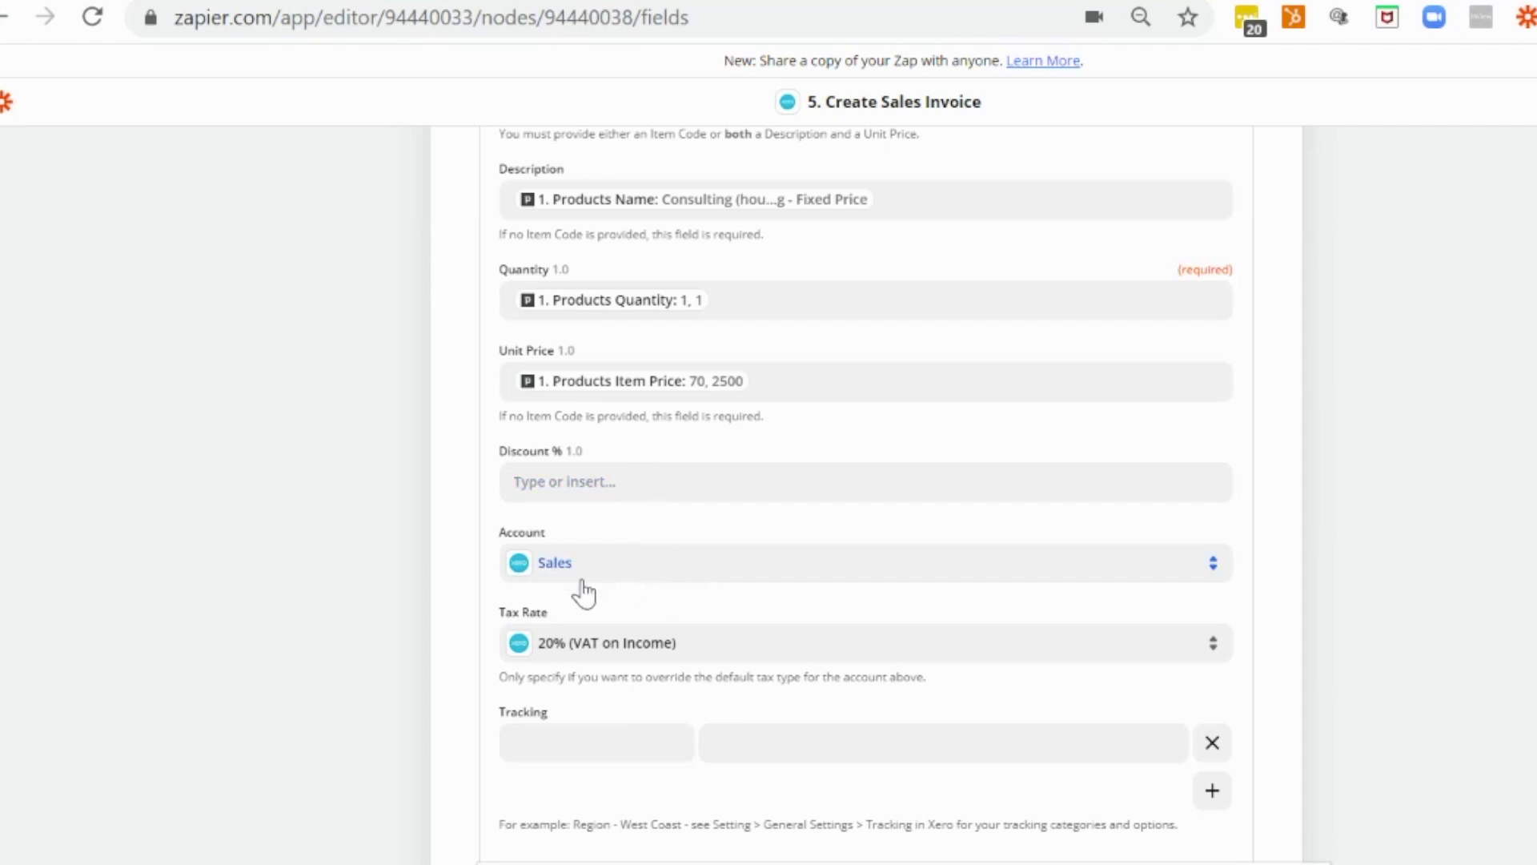
scroll(738, 604, down, 2)
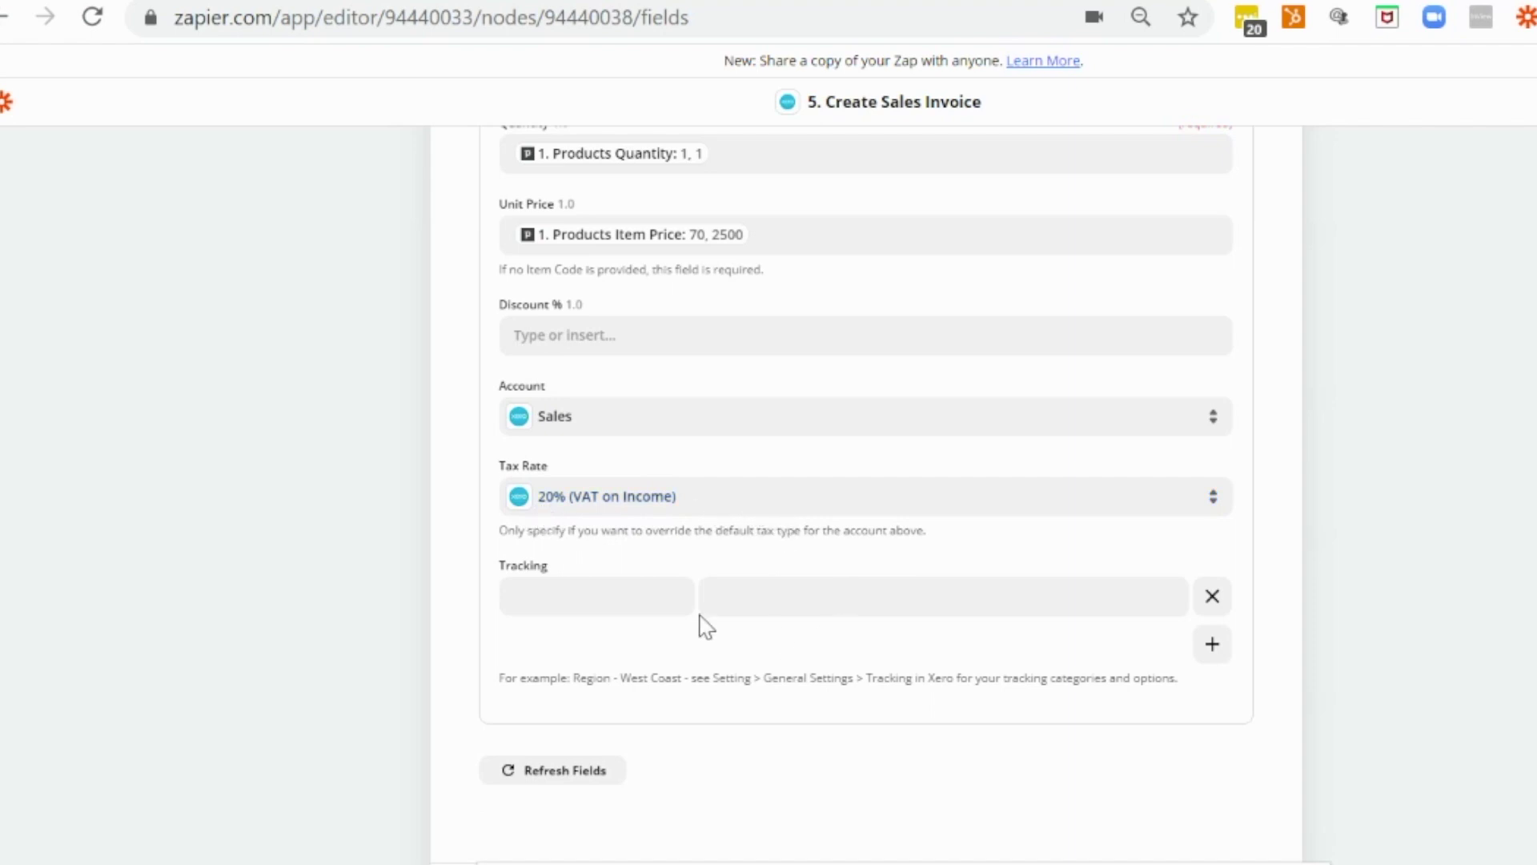
scroll(947, 636, down, 2)
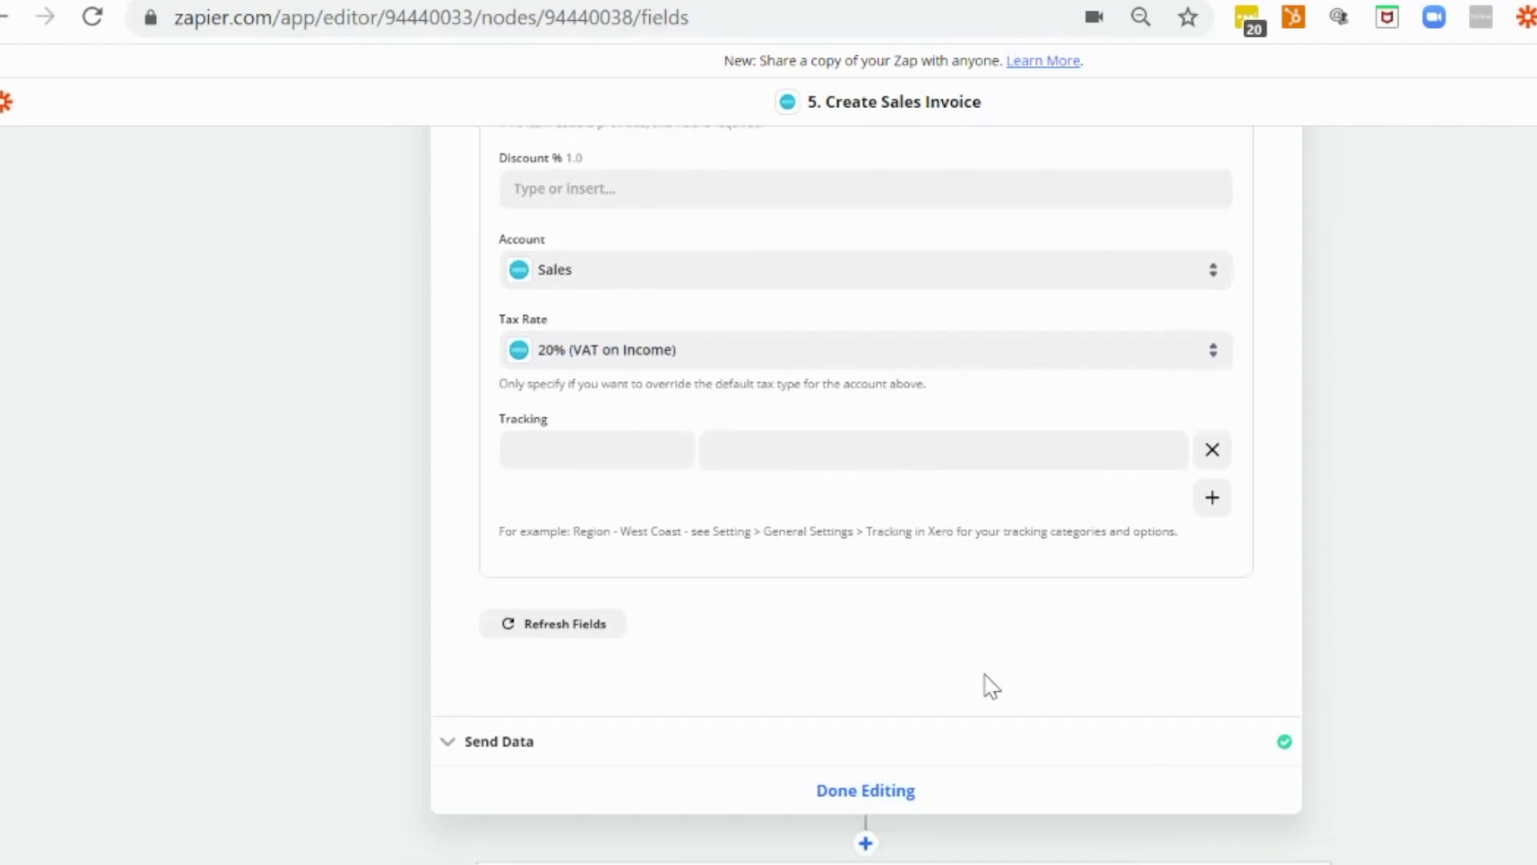
Step: Finish editing the invoice step and view draft INV-0045 for Test Company totalling 2,570.00
click(867, 791)
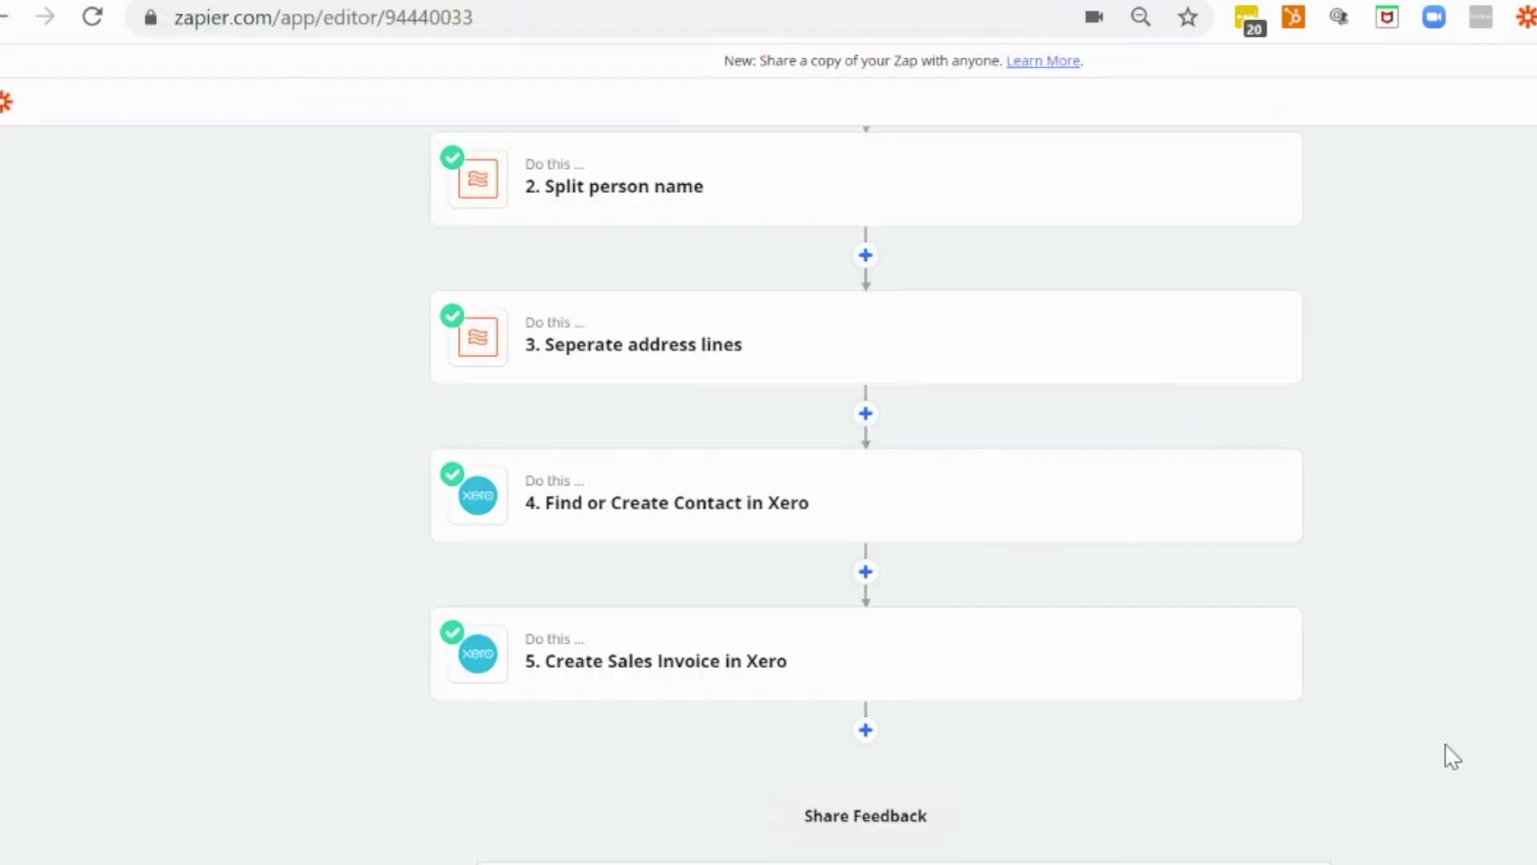
Step: Scroll the Zap editor to show all five steps, Pipedrive trigger through Xero invoice
scroll(1452, 756, up, 3)
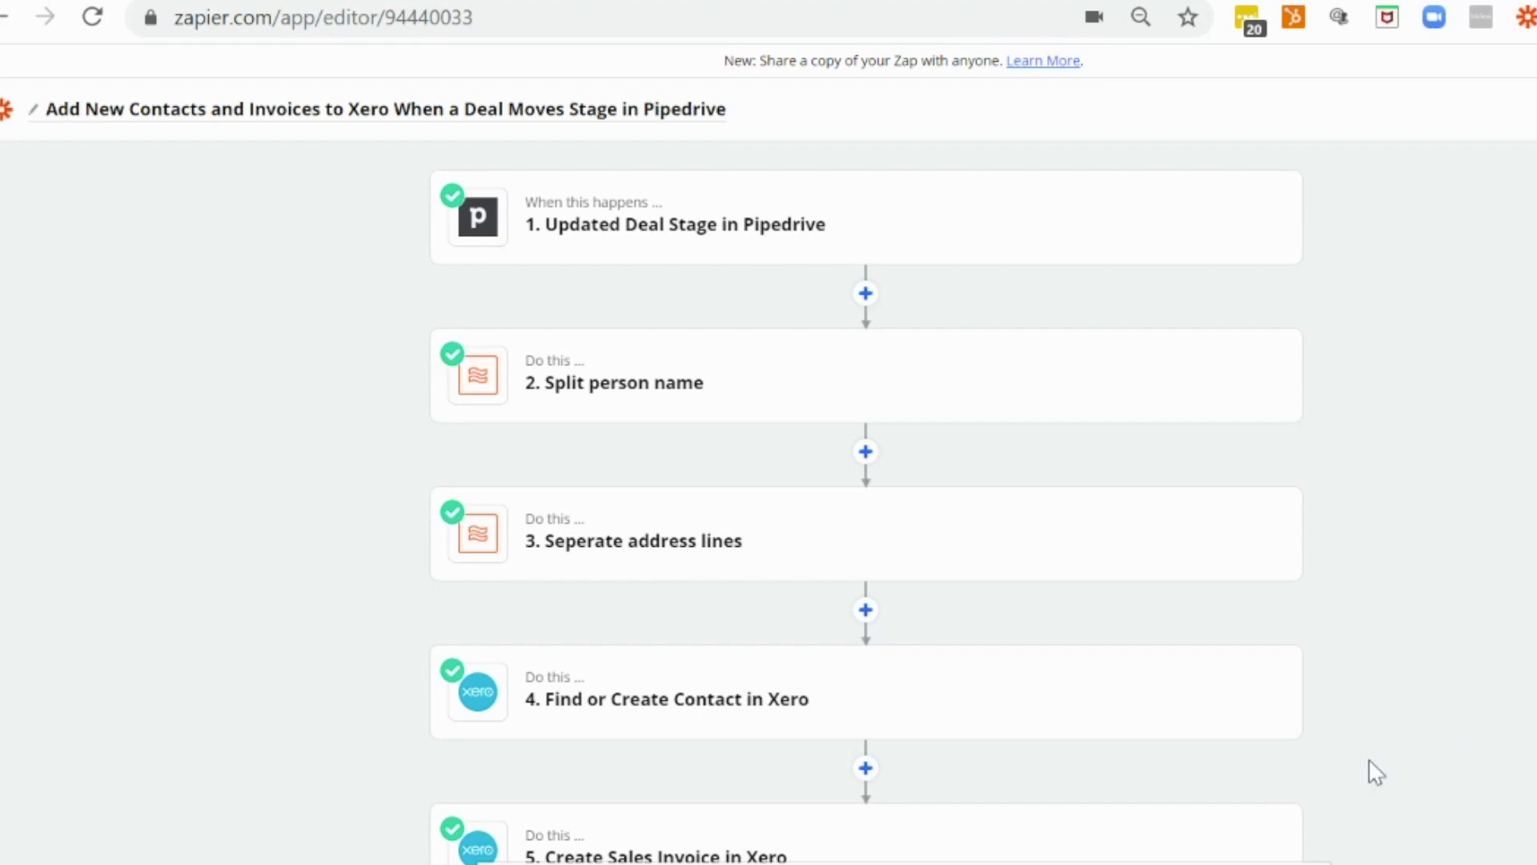
scroll(833, 766, down, 2)
scroll(1036, 758, up, 2)
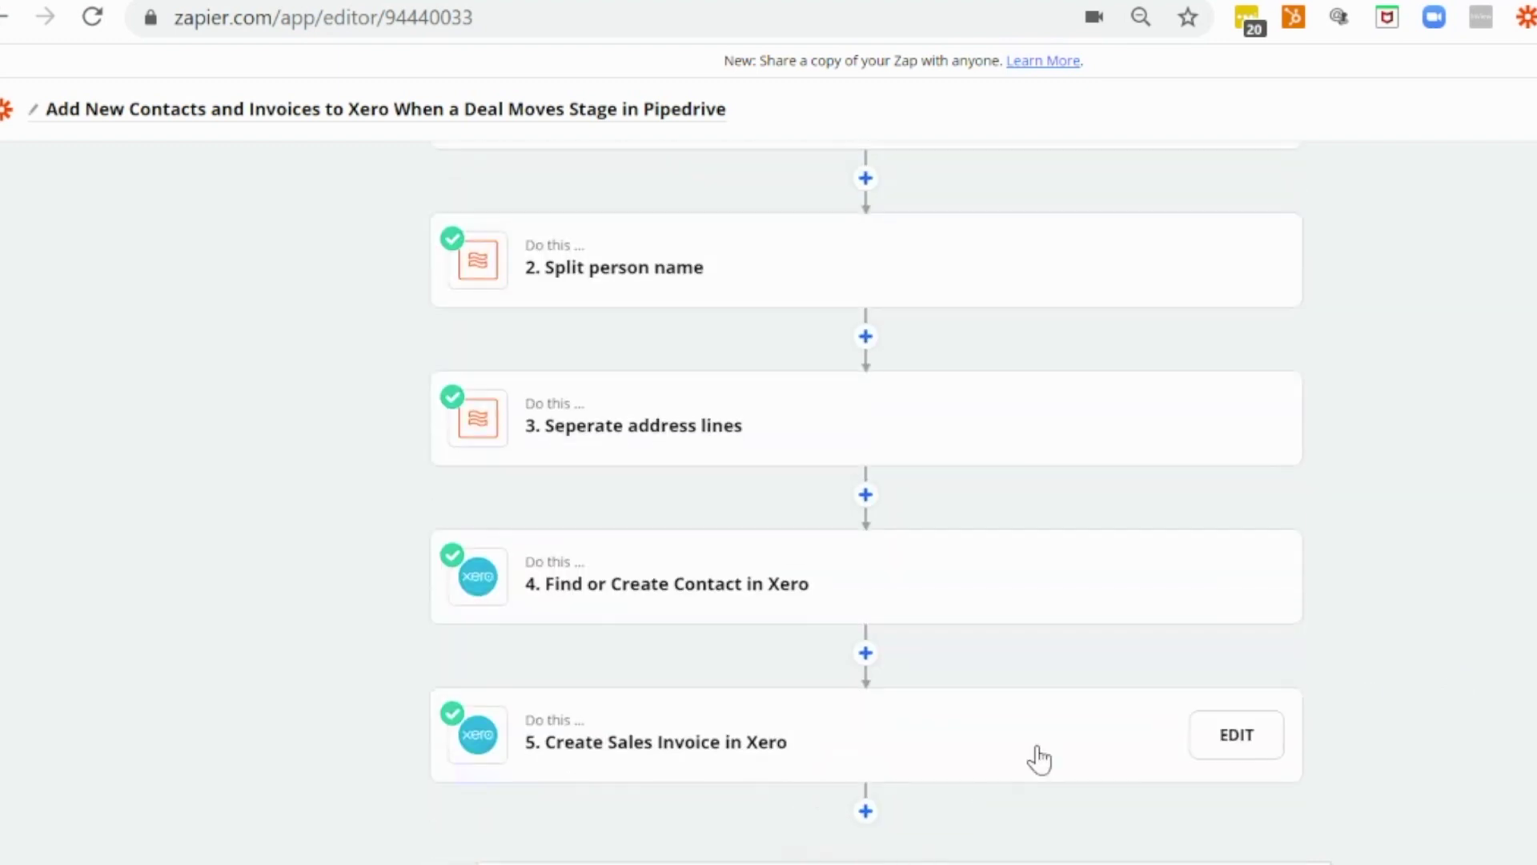